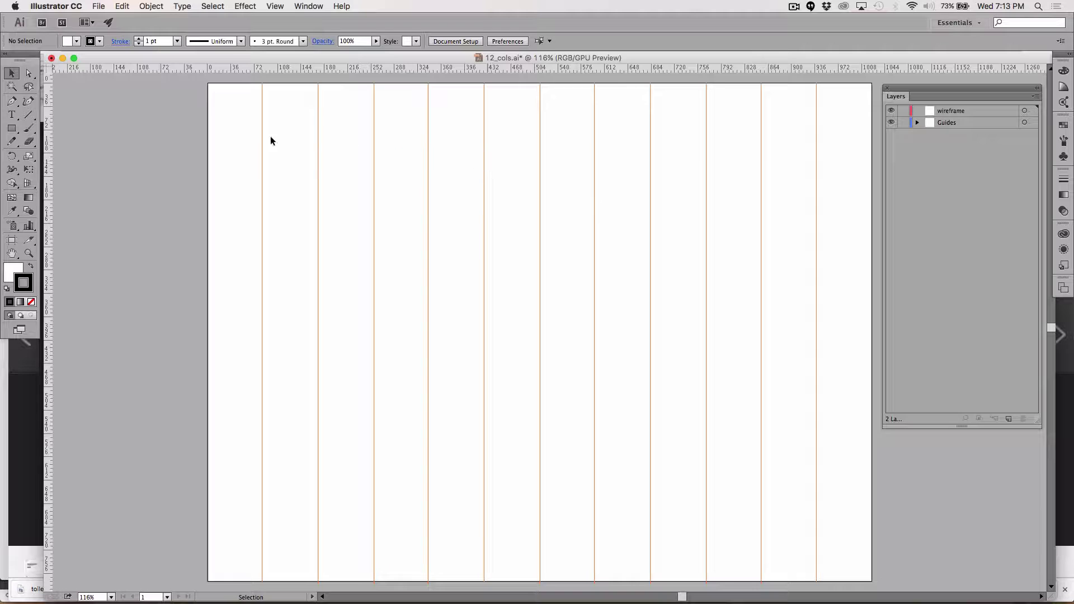
Remove the stroke and set the fill colour to the mid grey 777777 for drawing rectangles.
click(32, 302)
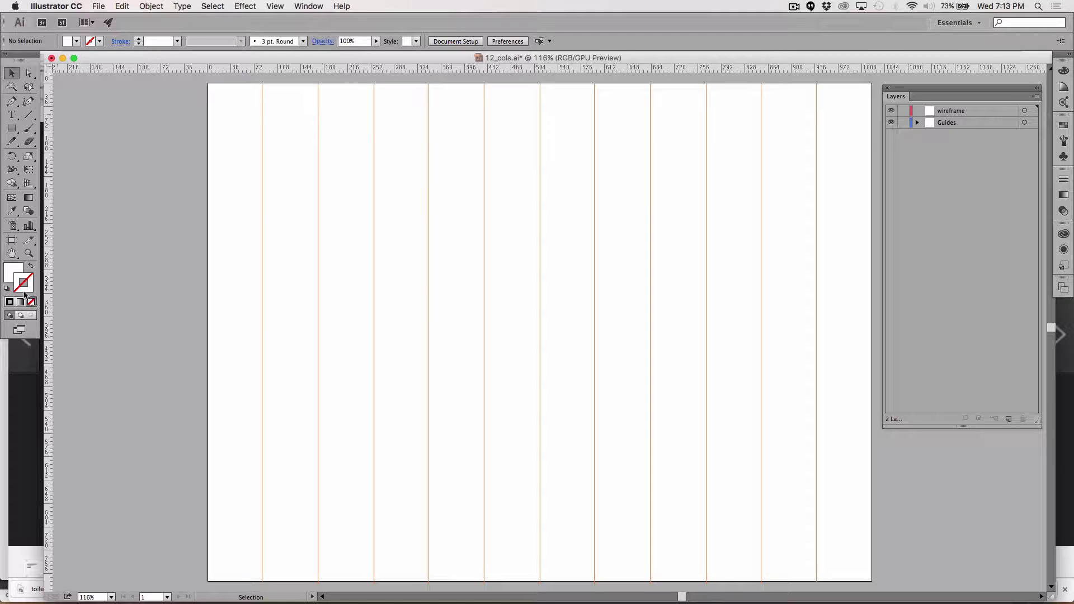
click(13, 274)
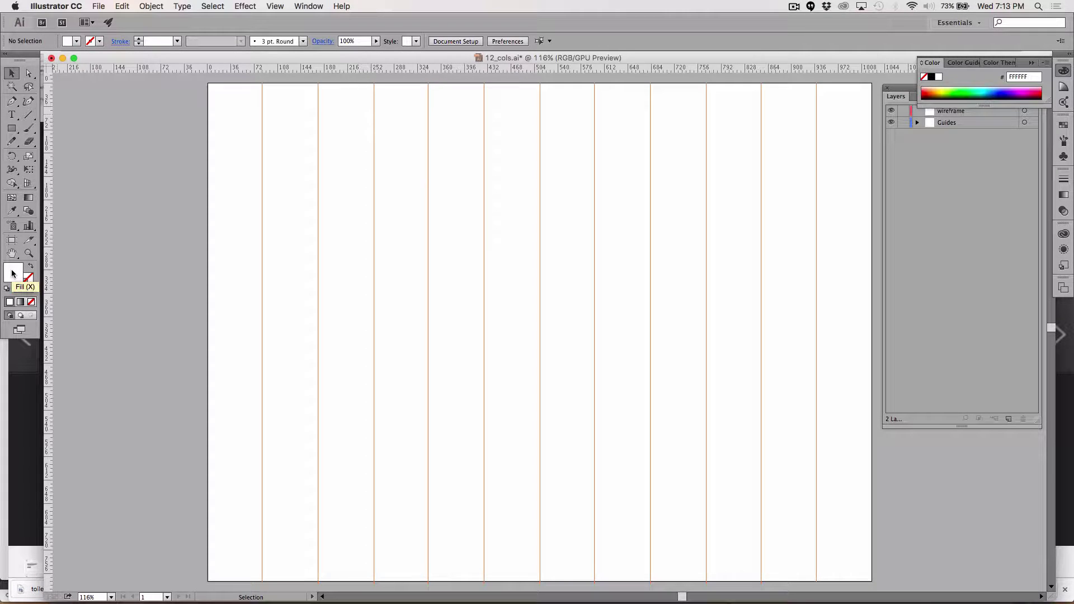
click(12, 129)
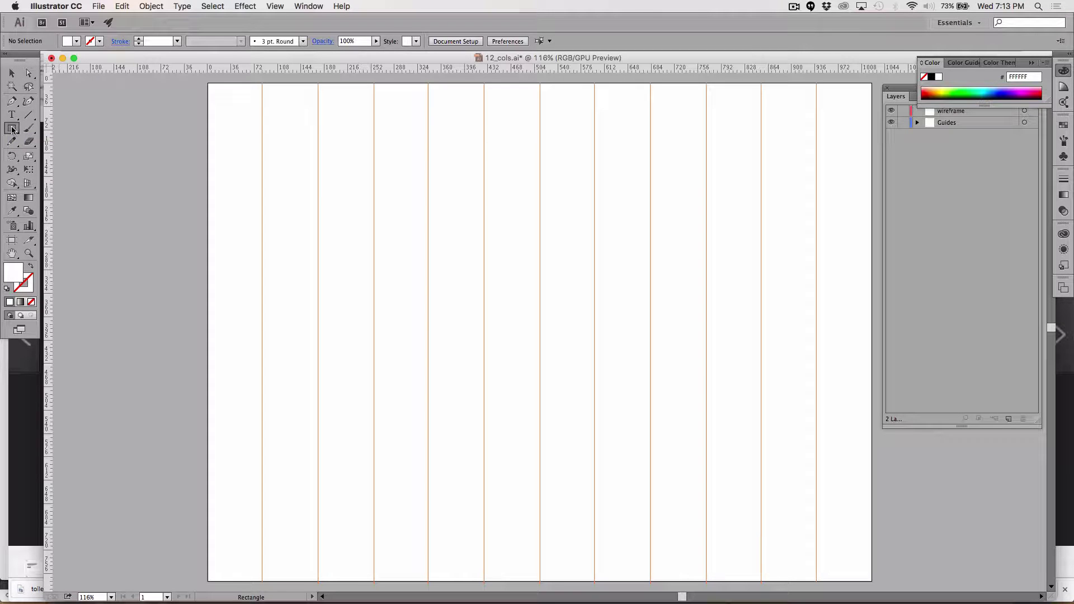
double_click(13, 276)
drag(83, 118, 56, 123)
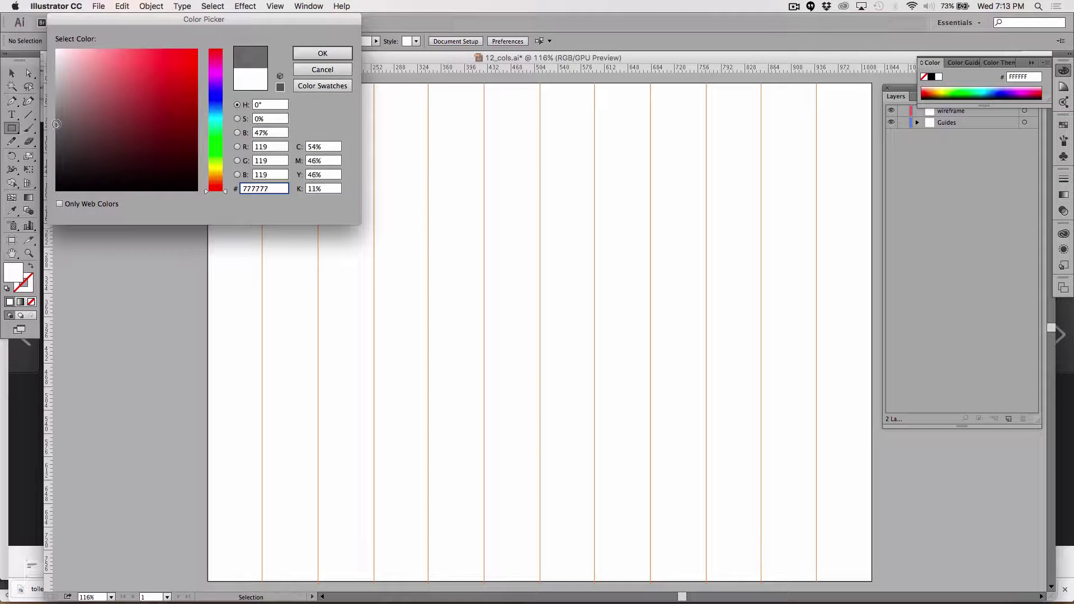
click(323, 54)
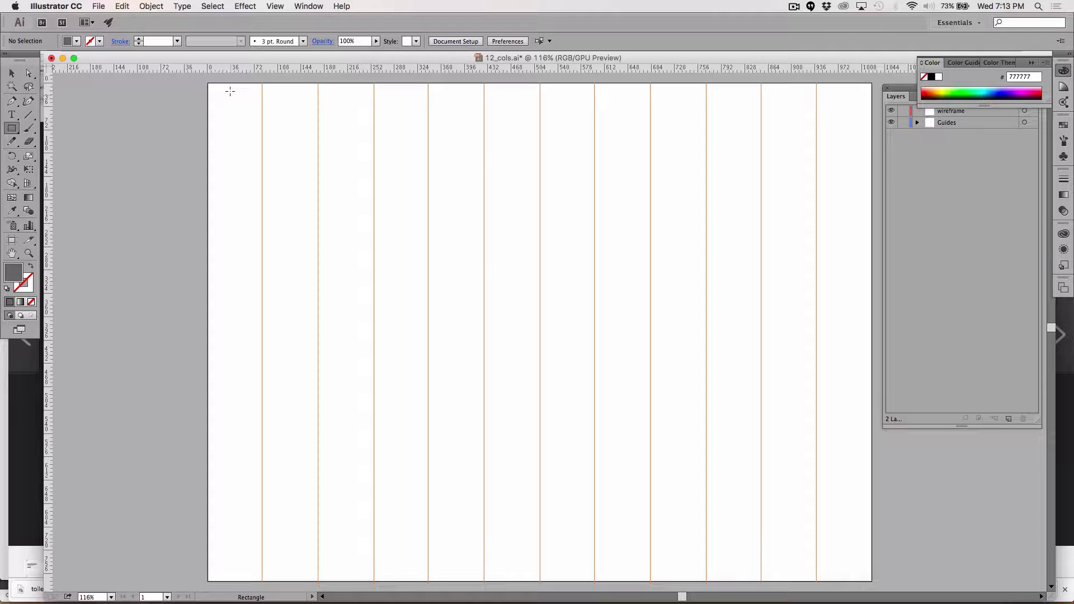
Draw a logo block in the artboard's upper-left corner and stretch it over the first two columns, about 170 by 72 px.
drag(229, 90, 319, 121)
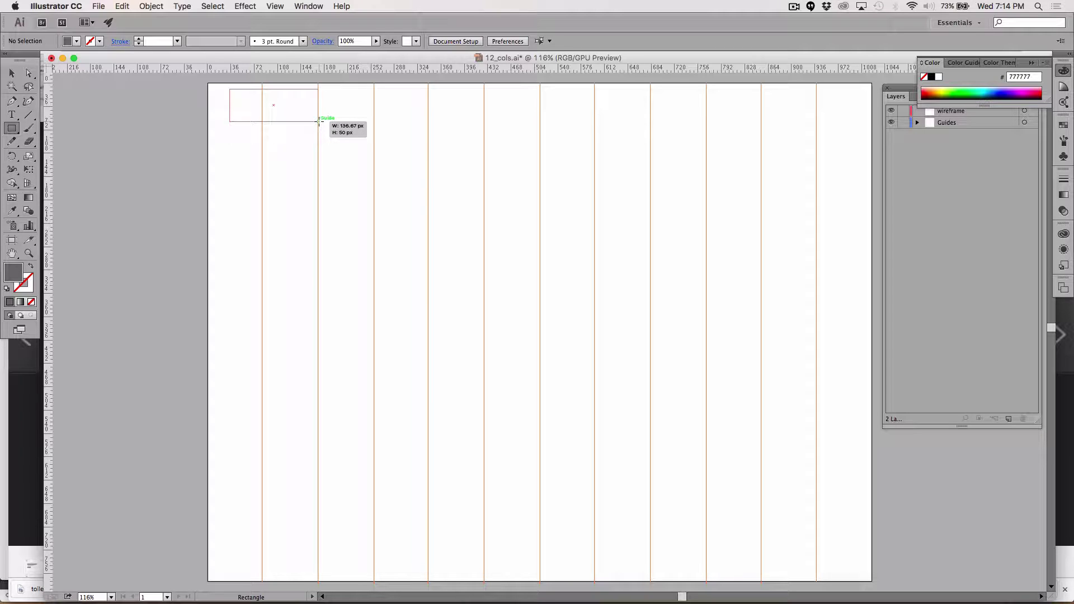
drag(318, 120, 319, 121)
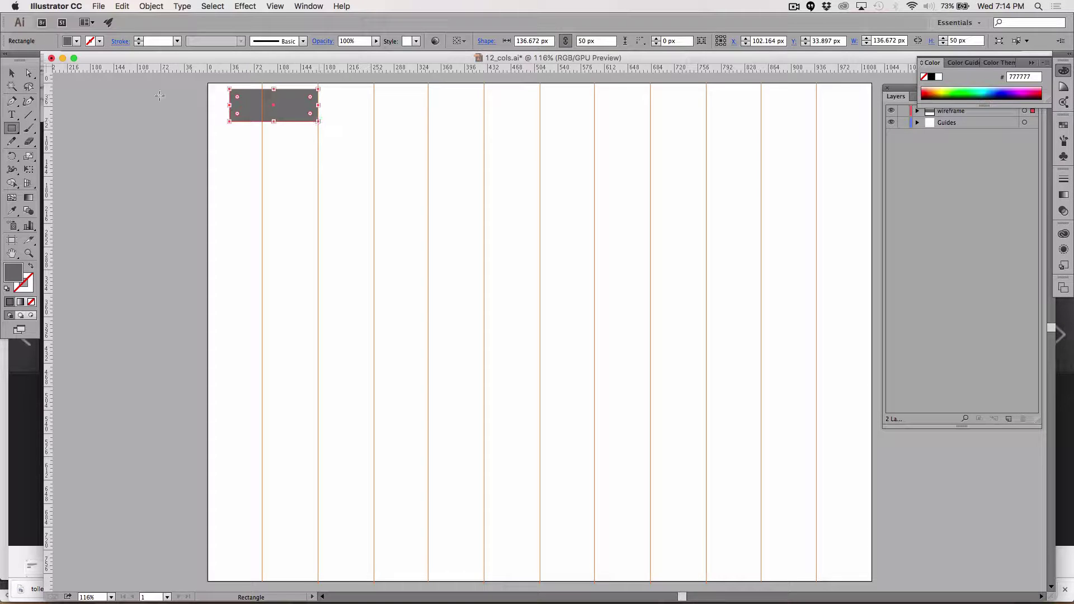
key(v)
click(122, 130)
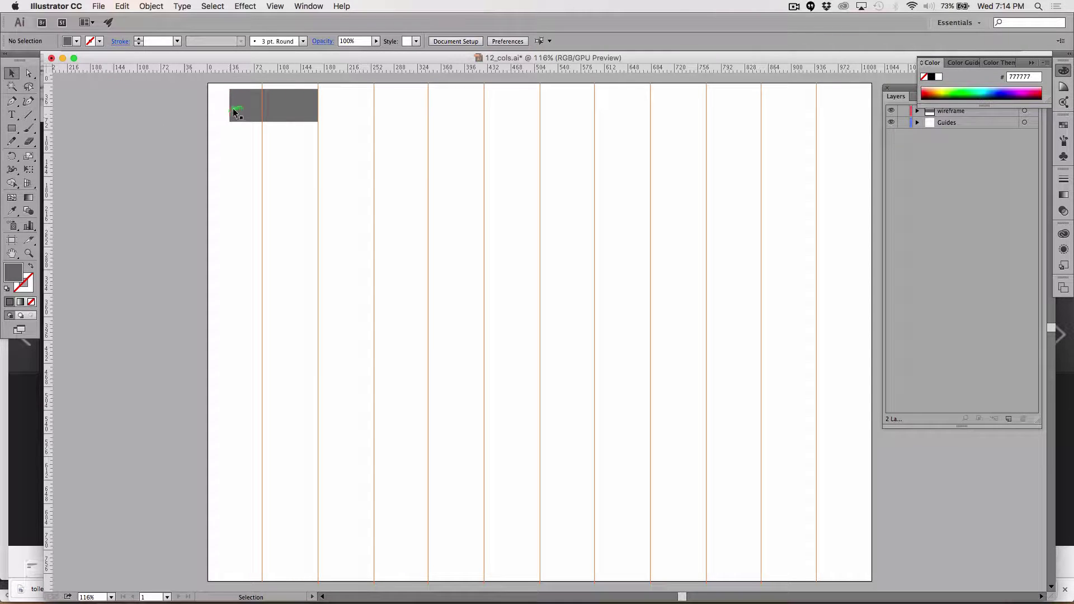
drag(234, 107, 221, 113)
drag(304, 105, 318, 105)
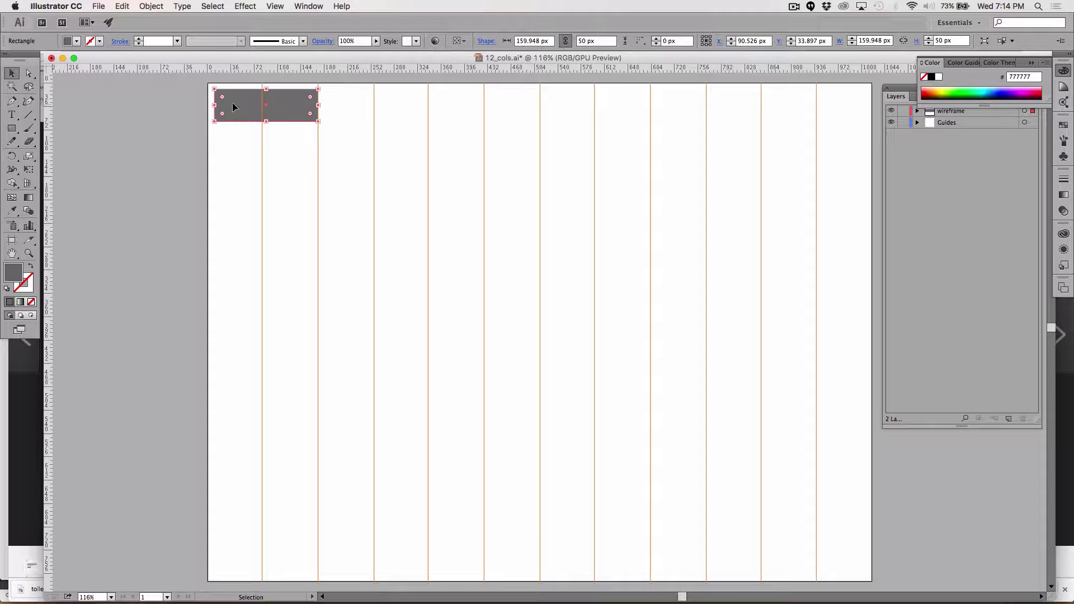
drag(232, 102, 239, 107)
drag(311, 105, 263, 129)
click(149, 150)
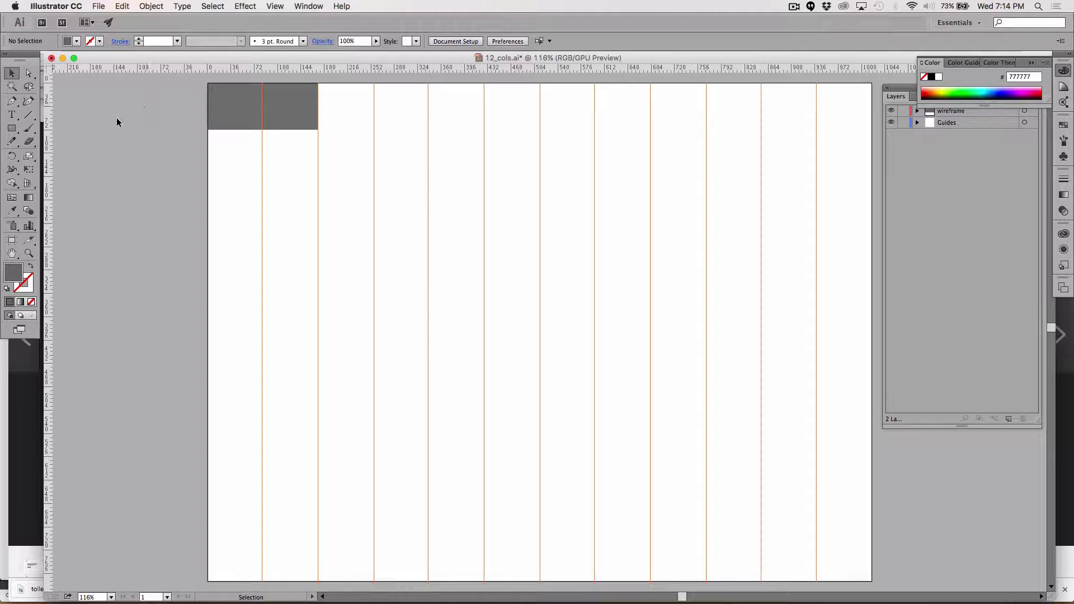
Draw a 1024 px wide, about 5 px high divider bar below the logo block and nudge it up about 10 px.
click(11, 128)
drag(208, 144, 873, 140)
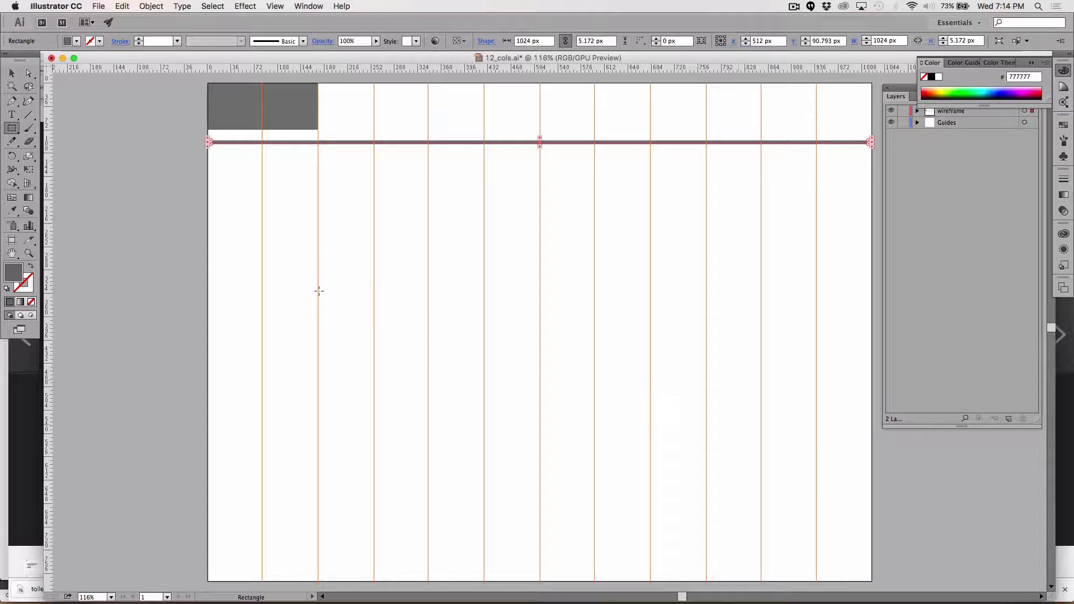
click(12, 73)
key(Up)
key(Up)
key(Up)
key(Up)
key(Up)
key(Up)
key(Up)
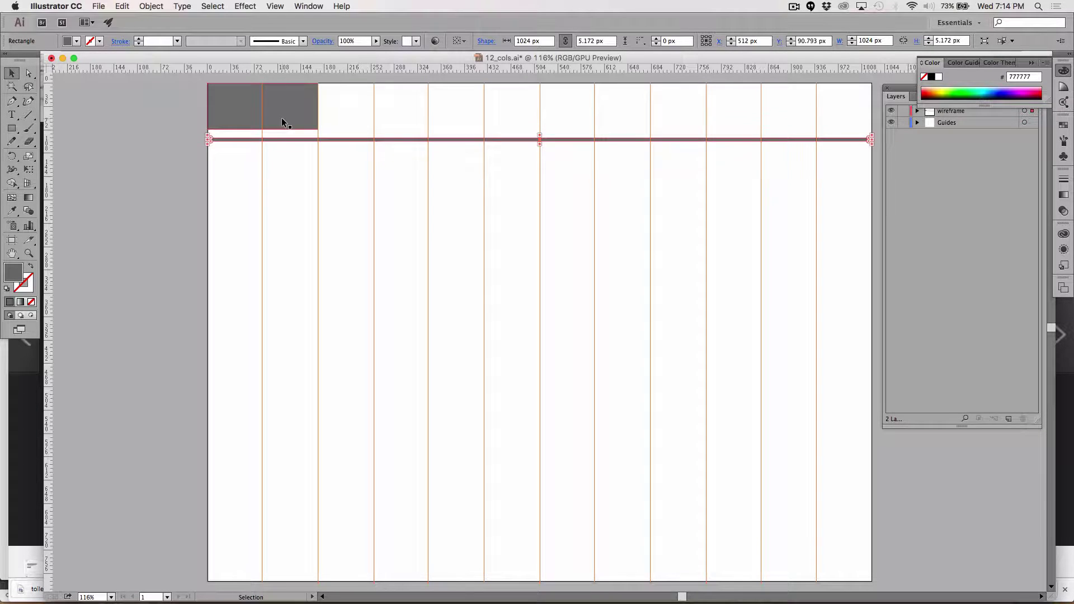
key(Up)
key(Up)
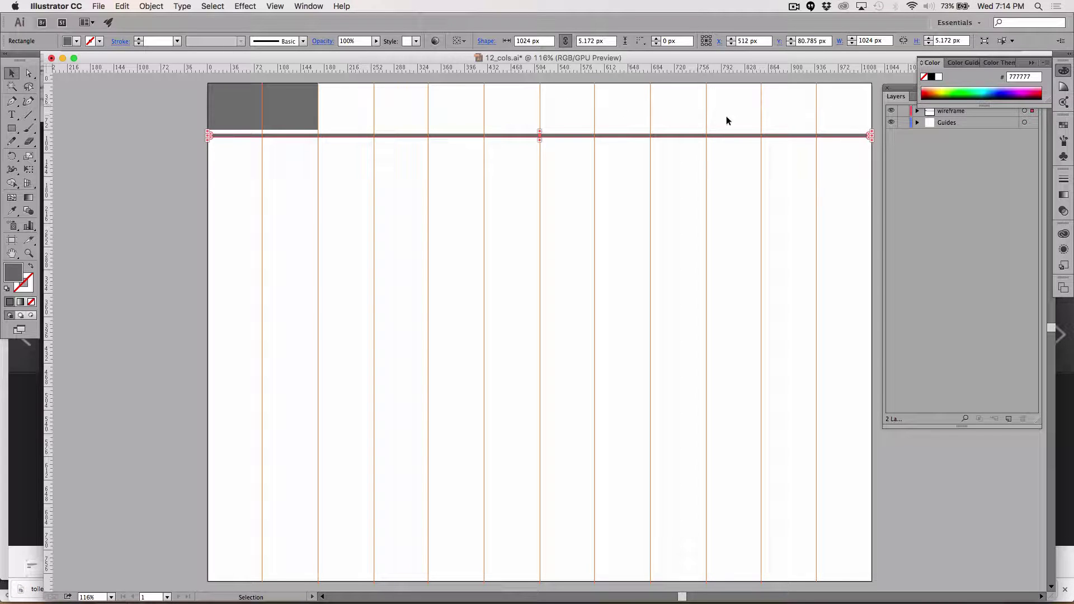
Draw a menu button about 71 by 26 px in the second-to-last column and repeat copies leftward for a row of five.
click(11, 128)
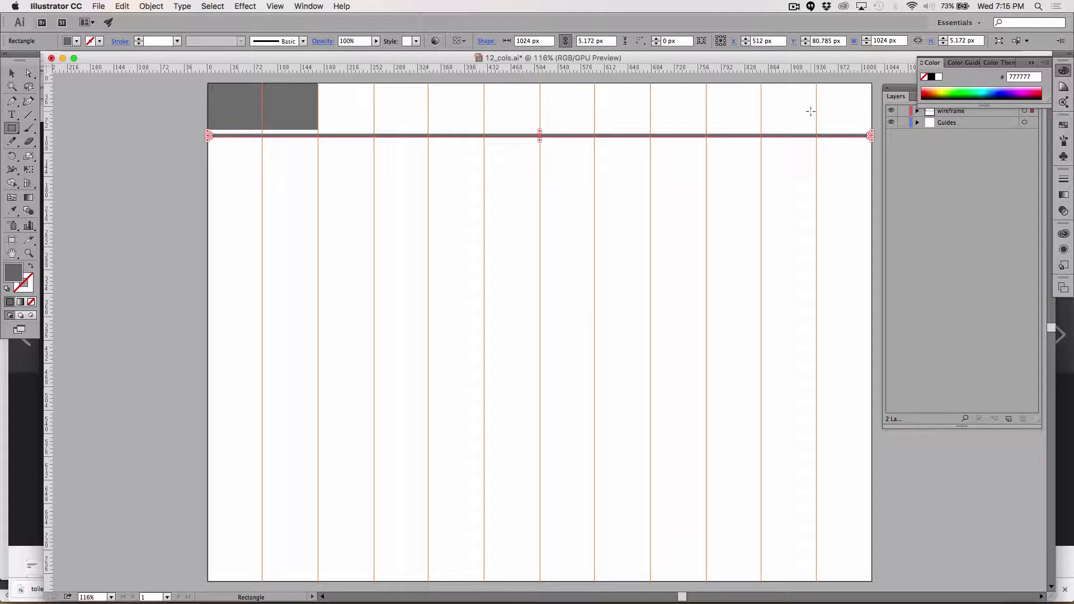
drag(811, 106, 765, 123)
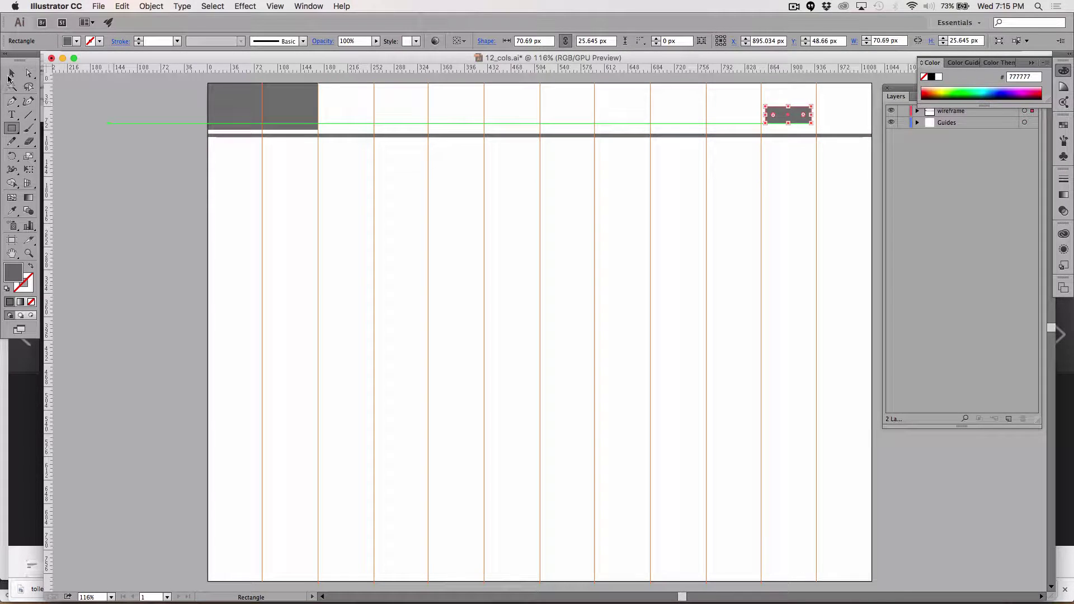
click(13, 75)
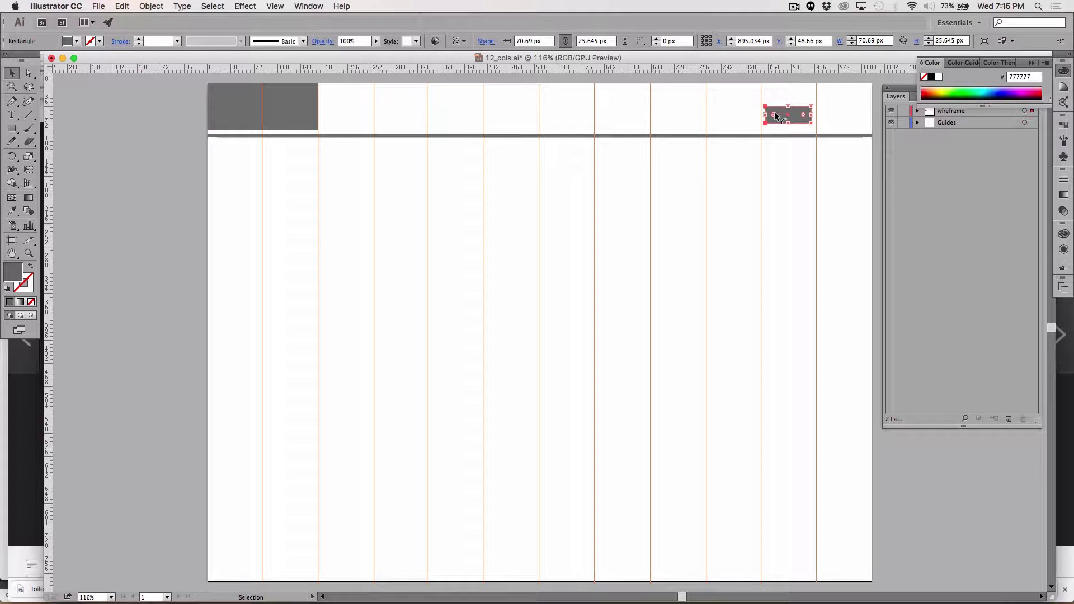
drag(779, 116, 723, 117)
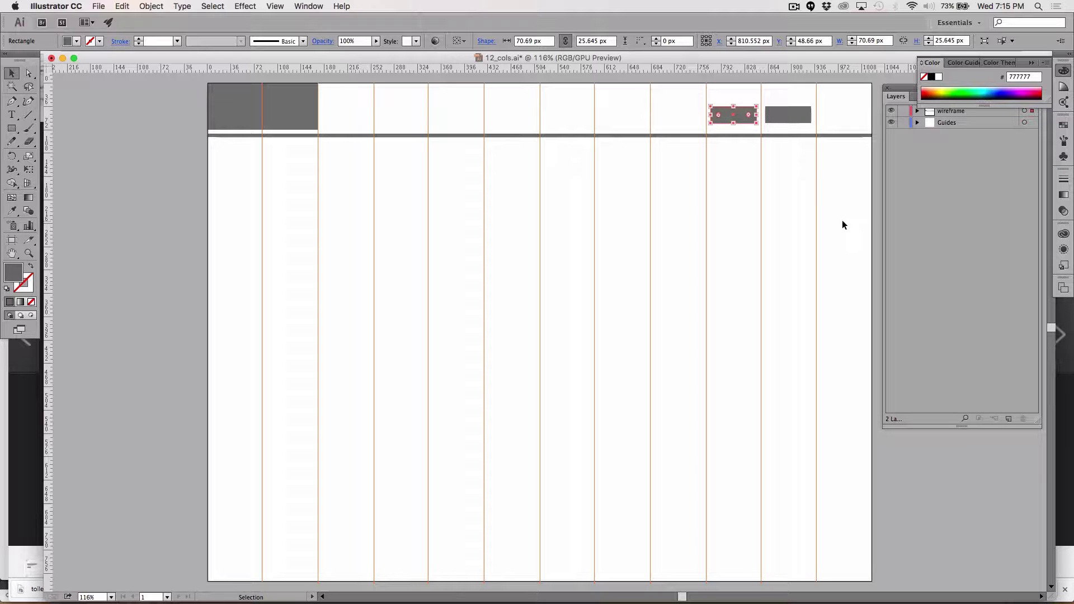
key(super+d)
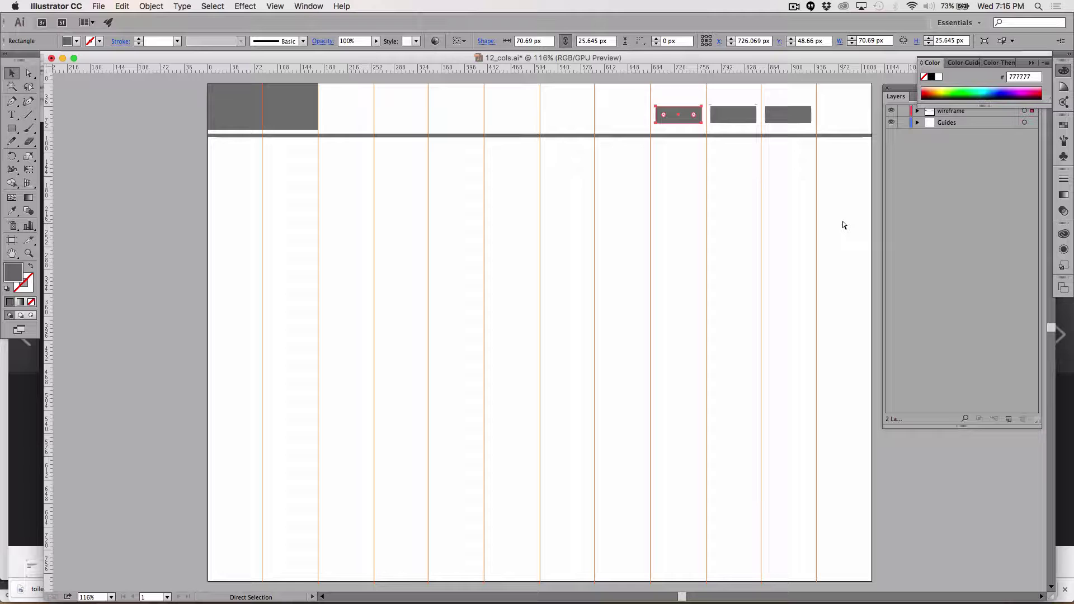
key(super+d)
key(super+d)
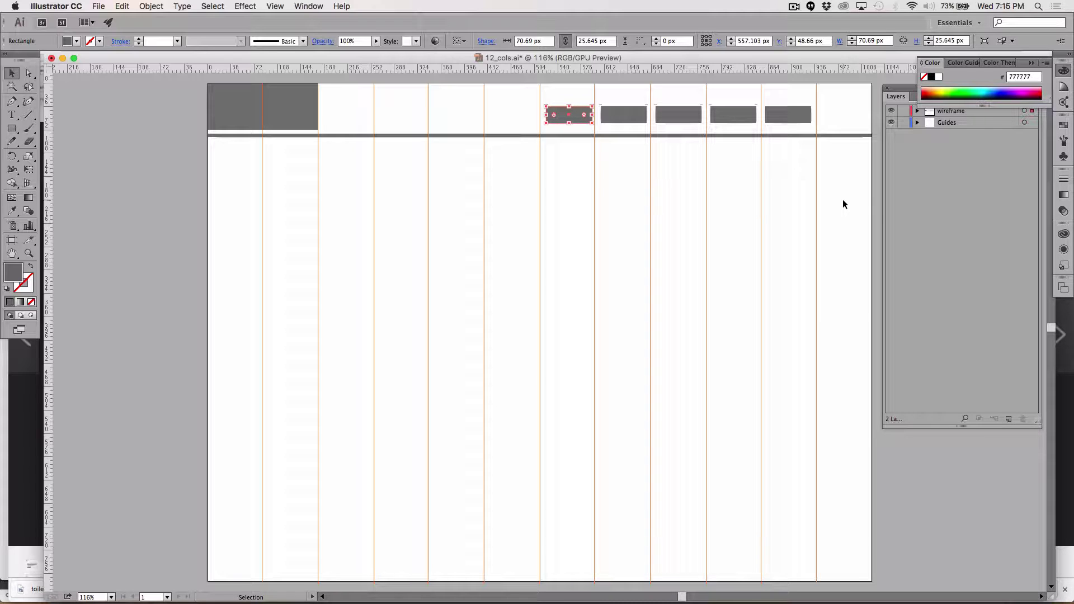
Build a hamburger icon in the last column from three stacked bars, each about 71 by 5.5 px.
shift+click(775, 116)
drag(778, 118, 831, 107)
click(847, 163)
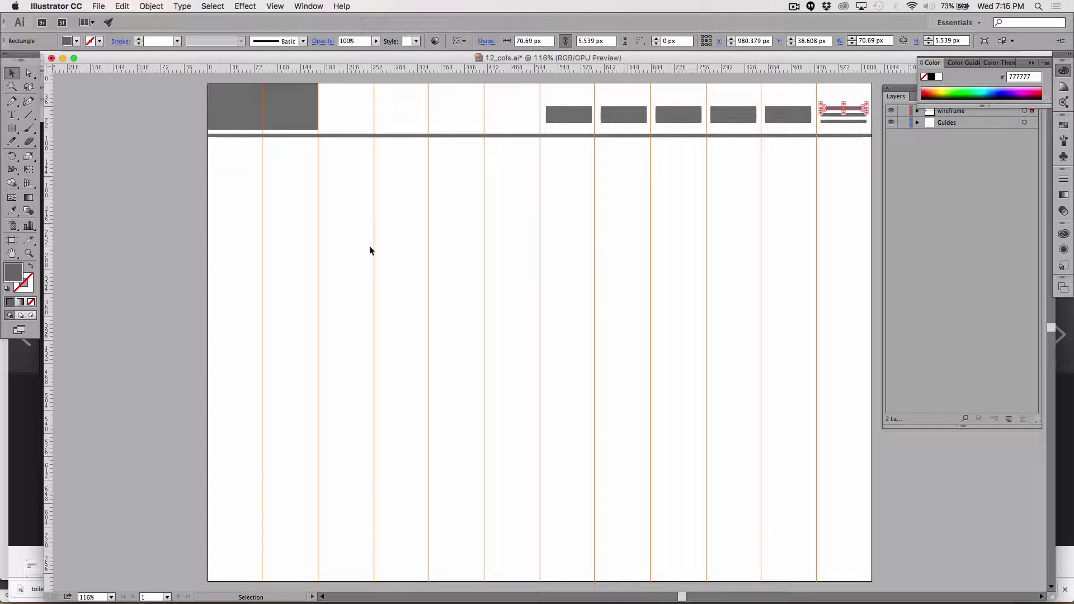
click(164, 270)
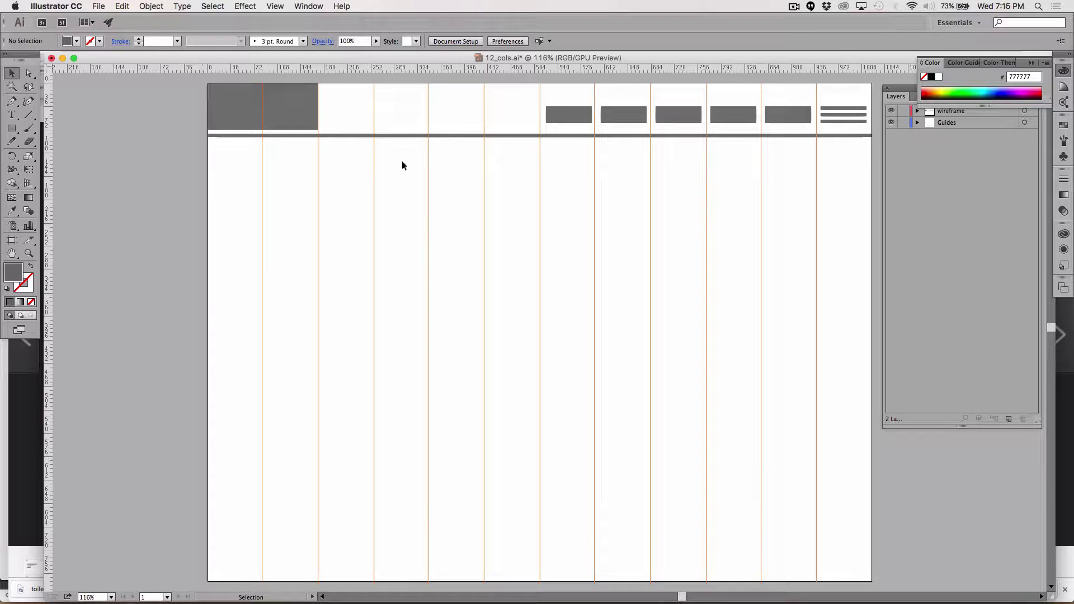
Delete the leftmost menu button from the header's button row.
click(566, 120)
key(Delete)
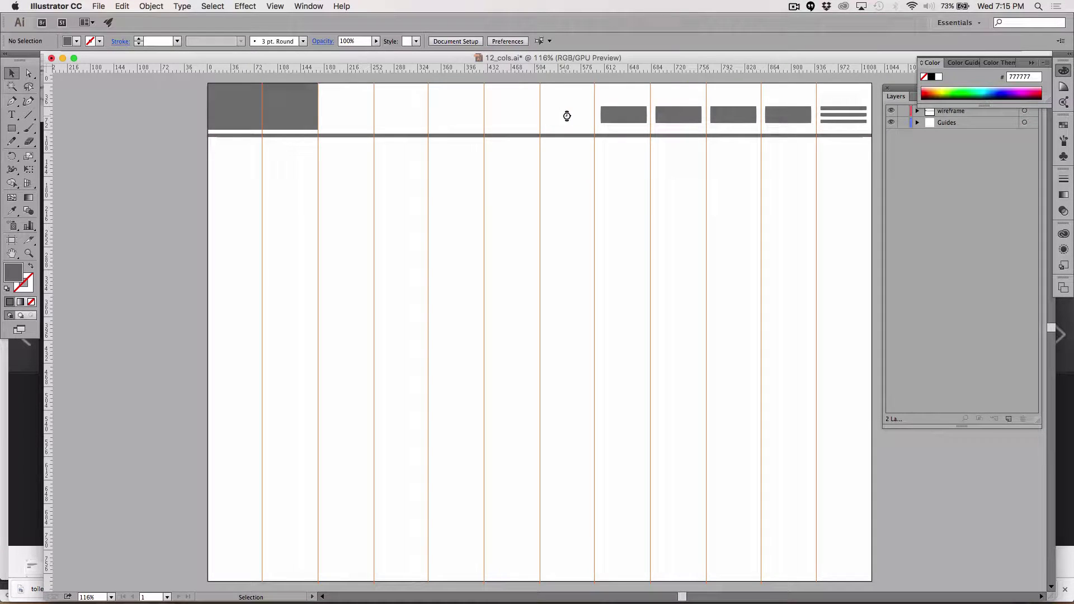
click(622, 123)
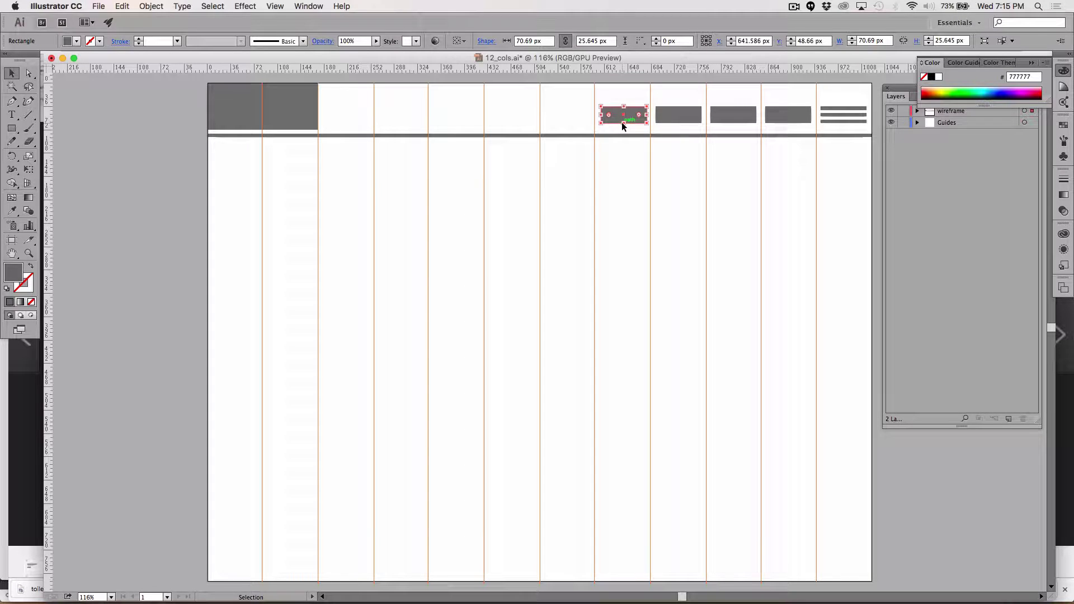
click(589, 204)
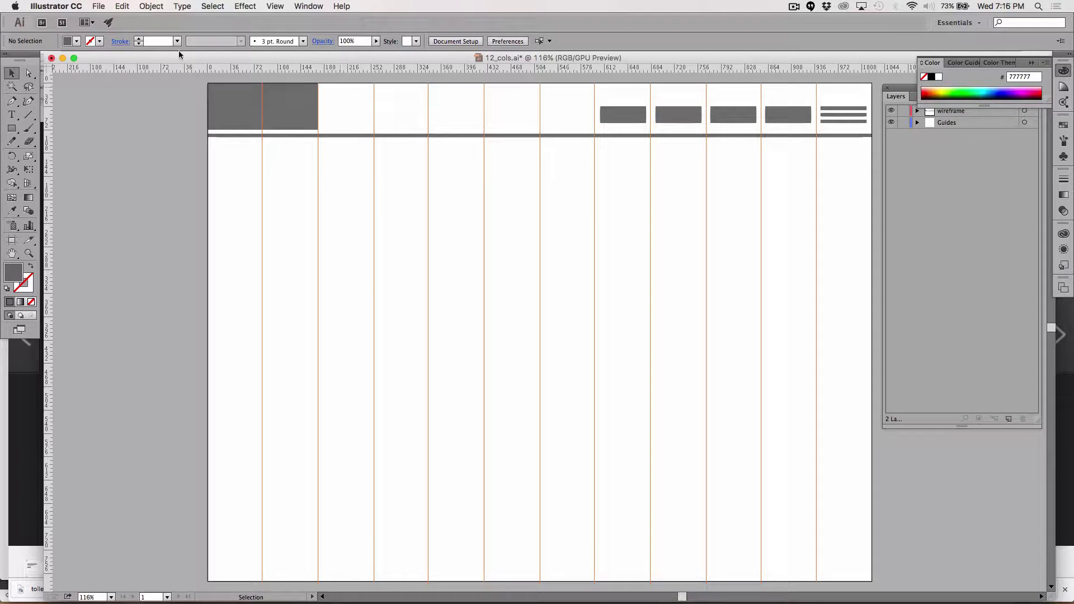
Change the header divider bar's fill to the lighter grey ADADAD.
click(291, 113)
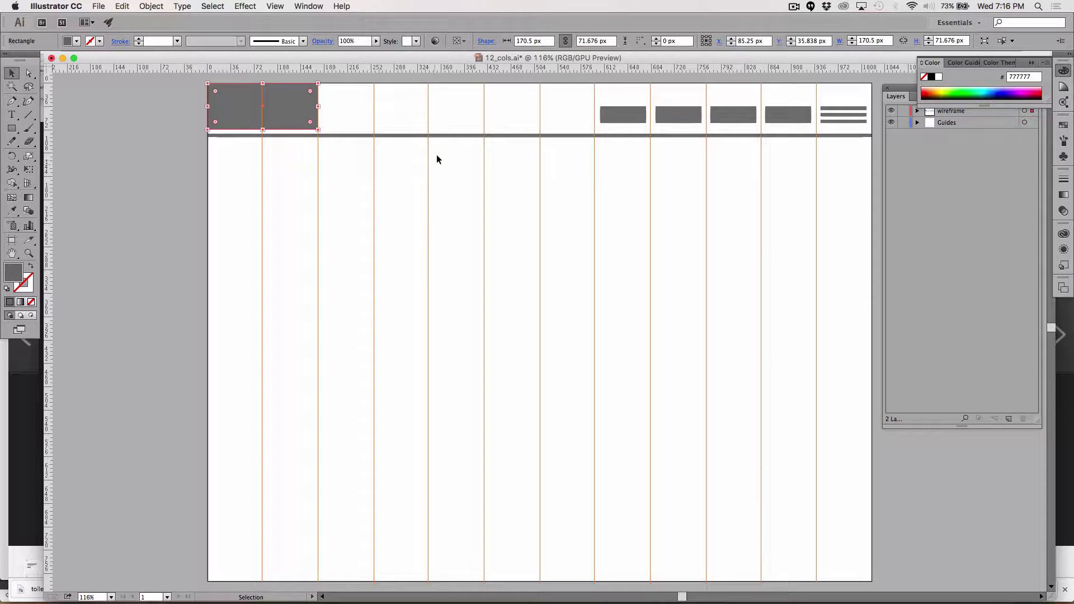
click(425, 136)
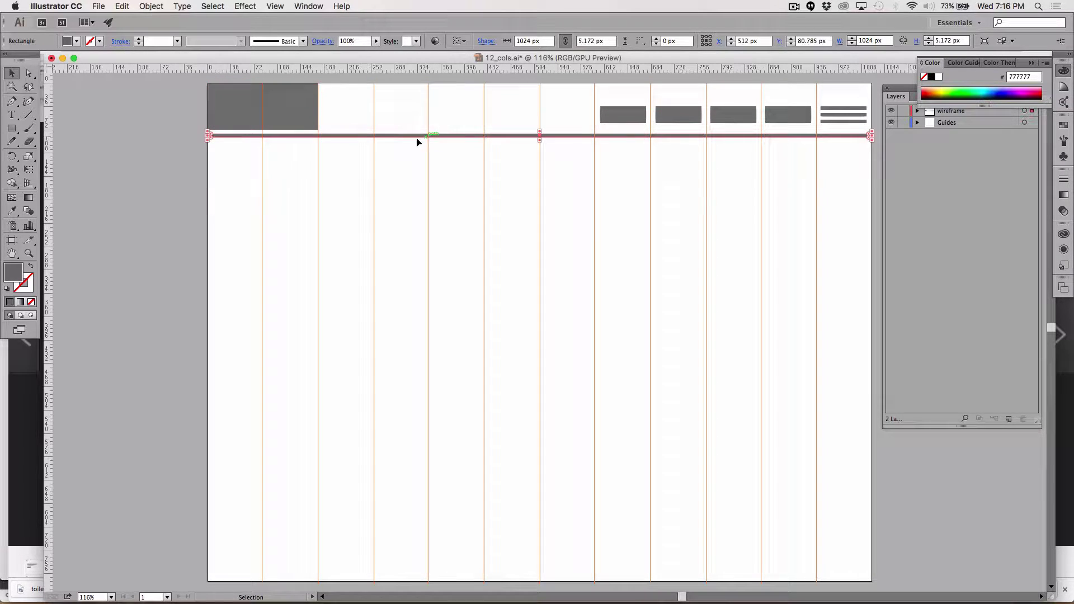
double_click(15, 273)
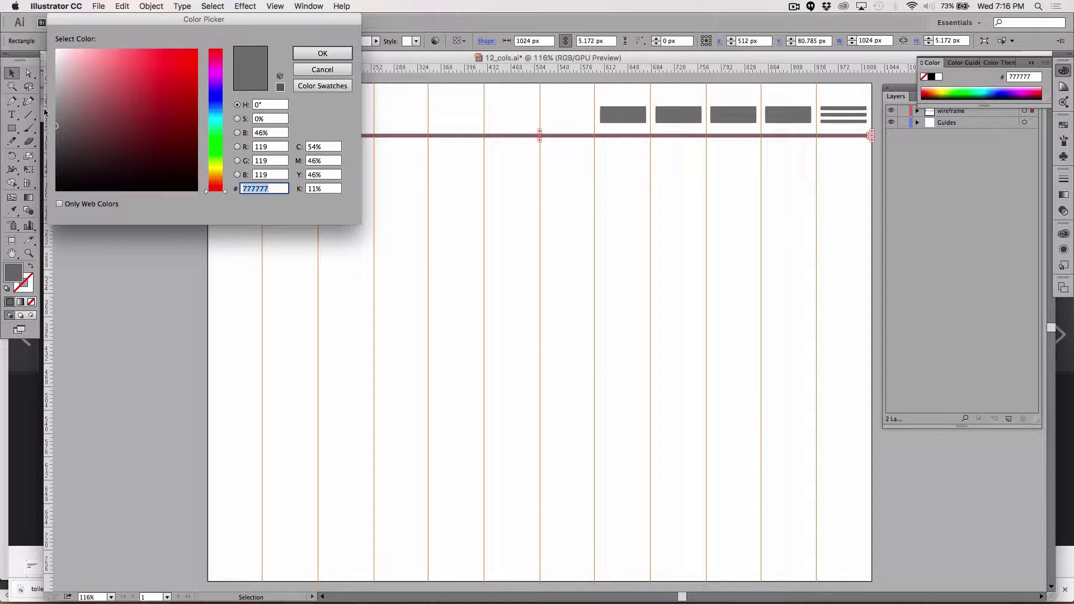
click(60, 103)
mouse_move(60, 103)
mouse_down()
mouse_move(52, 85)
mouse_move(56, 94)
mouse_up()
click(326, 52)
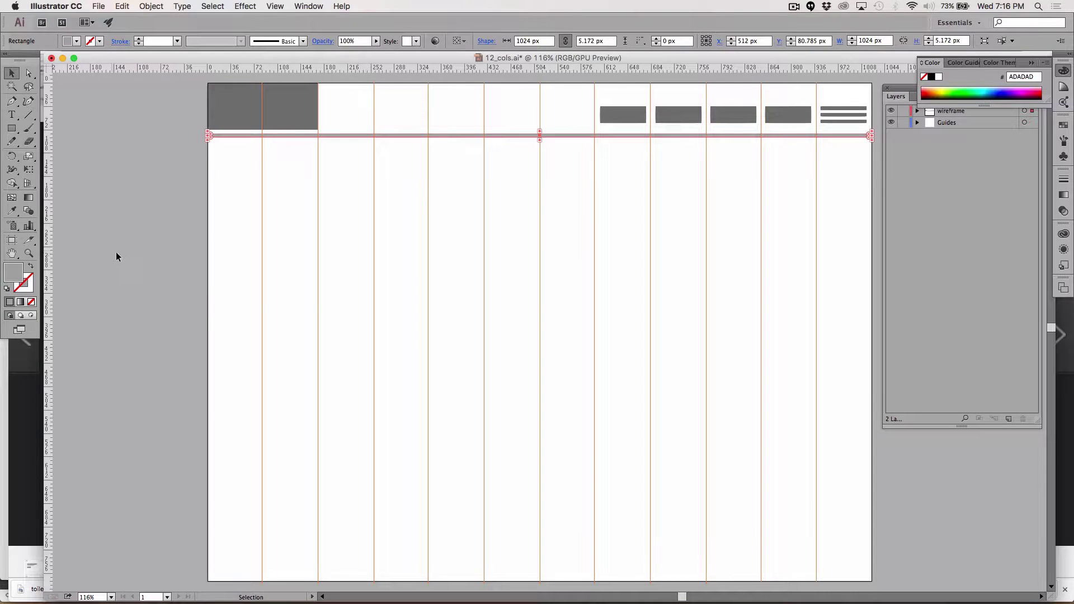
click(140, 285)
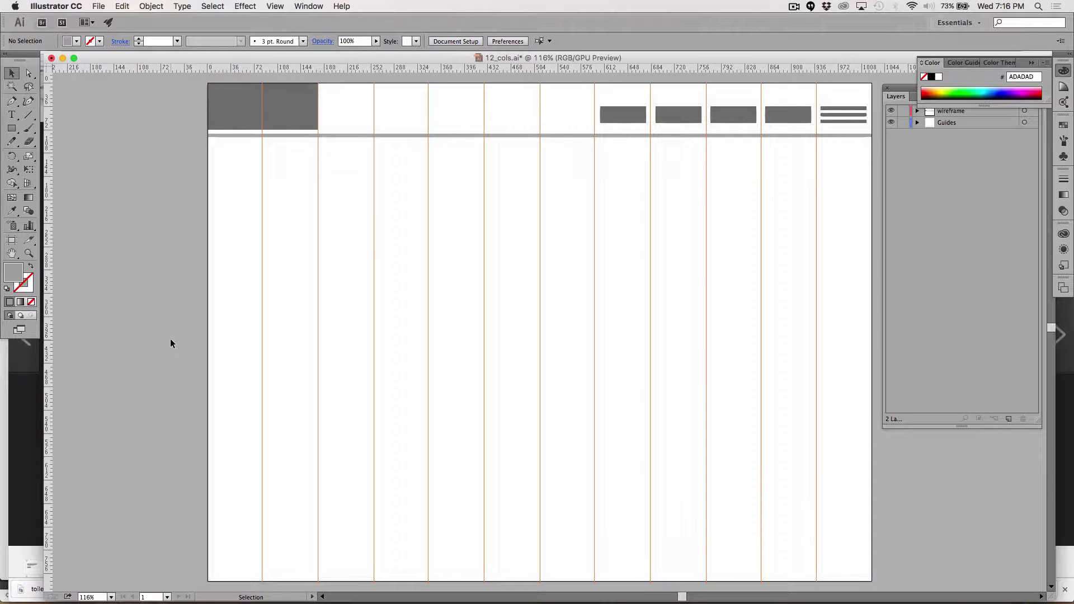
Draw a light grey banner rectangle about 854 by 206 px below the divider, leaving one column free on each side.
click(12, 128)
drag(262, 149, 815, 283)
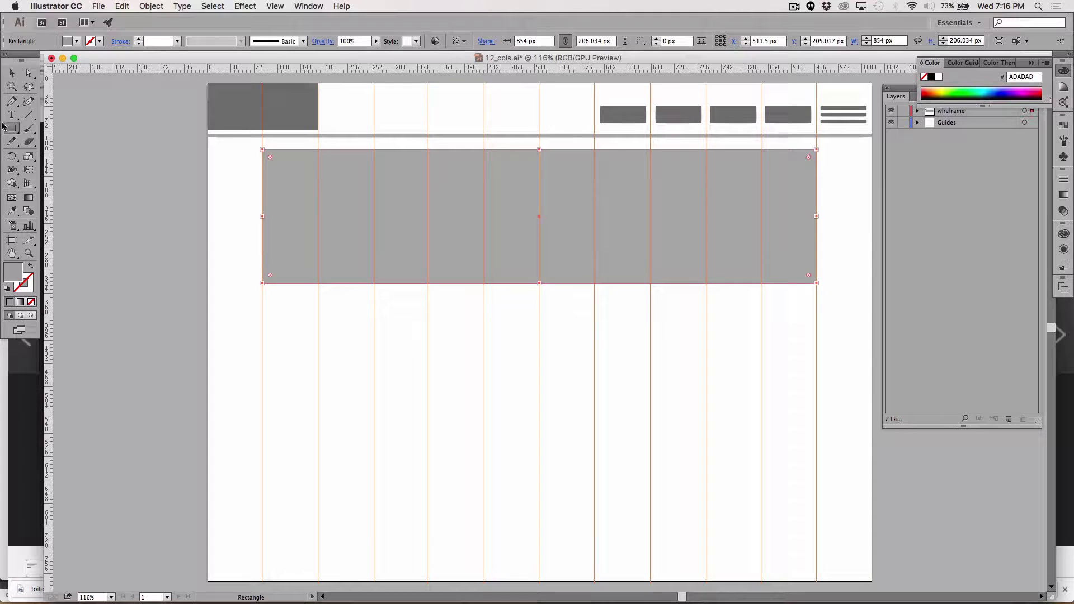
Draw an ellipse about 906 by 315 px over the banner's lower part and give it the logo block's dark grey fill.
drag(14, 132, 53, 152)
drag(243, 415, 831, 211)
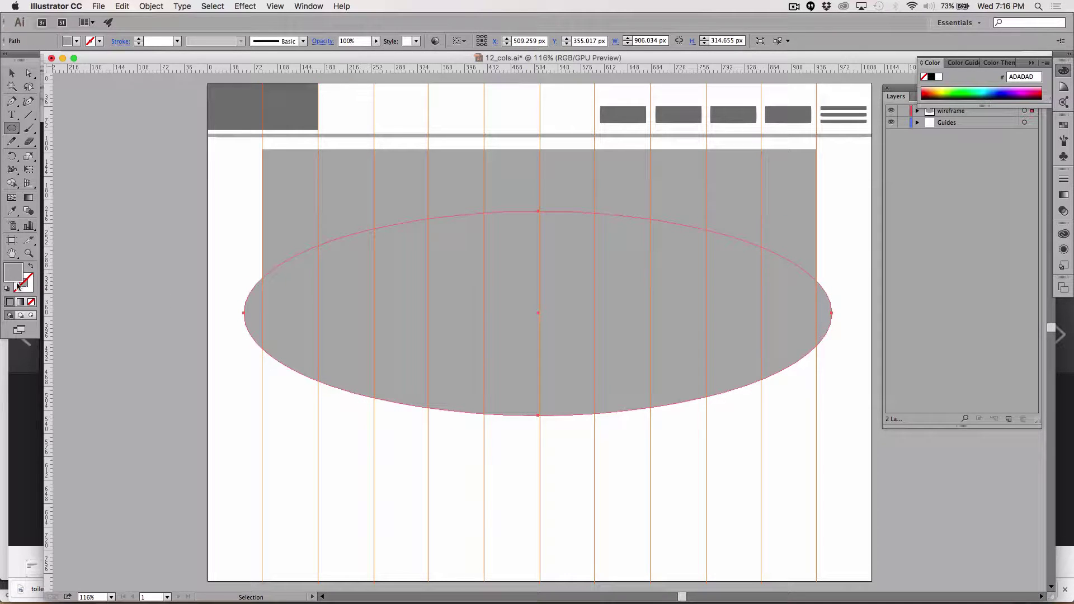
key(i)
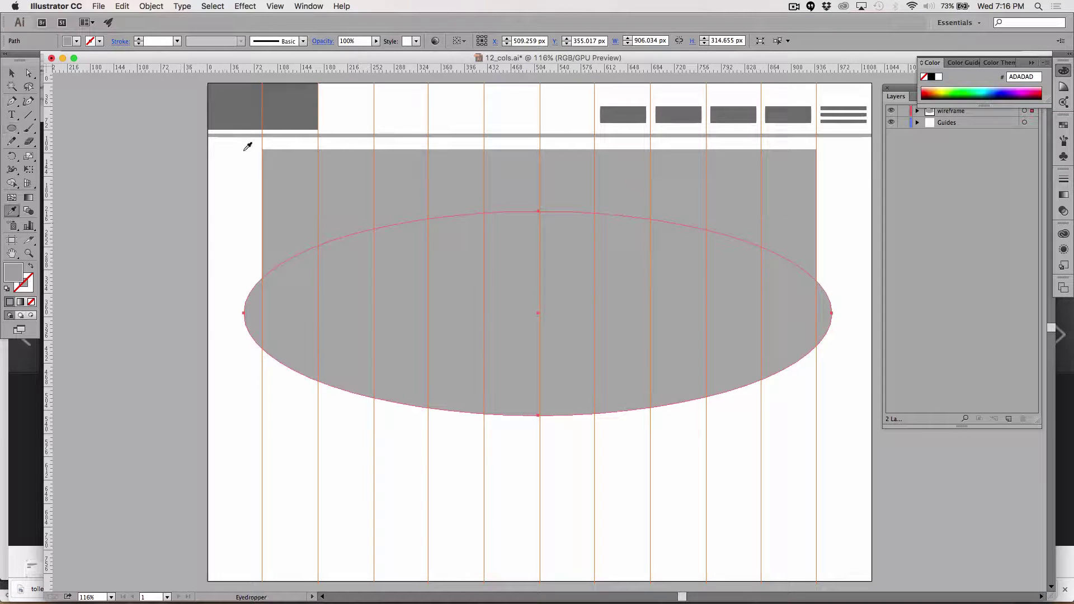
click(250, 96)
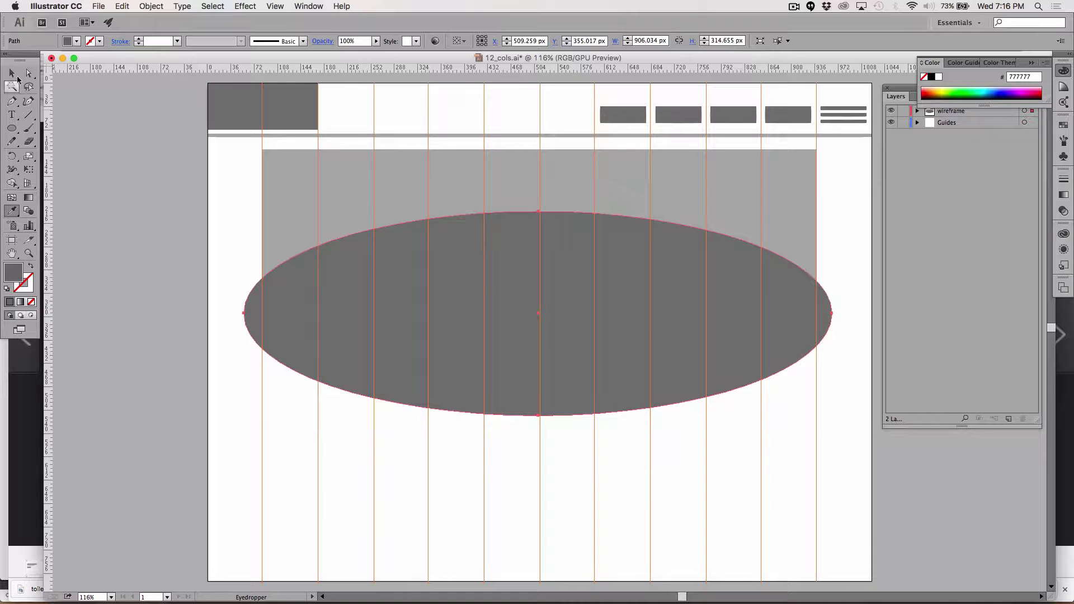
Move the dark ellipse down about 32 px so it covers less of the banner rectangle.
click(17, 79)
key(Down)
key(Down)
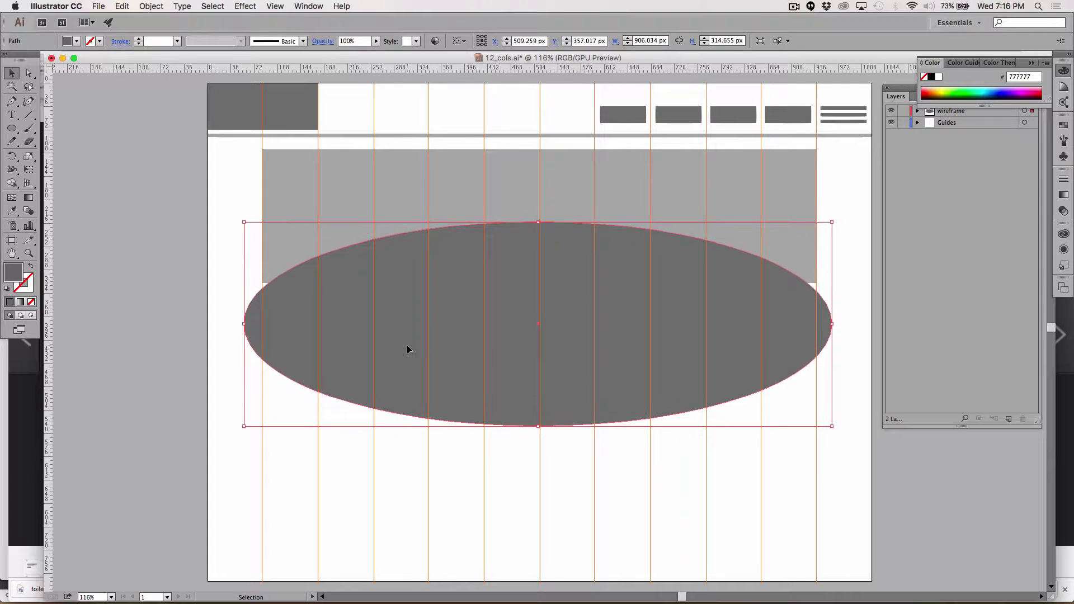
key(shift+Down)
key(shift+Down)
key(shift+Down)
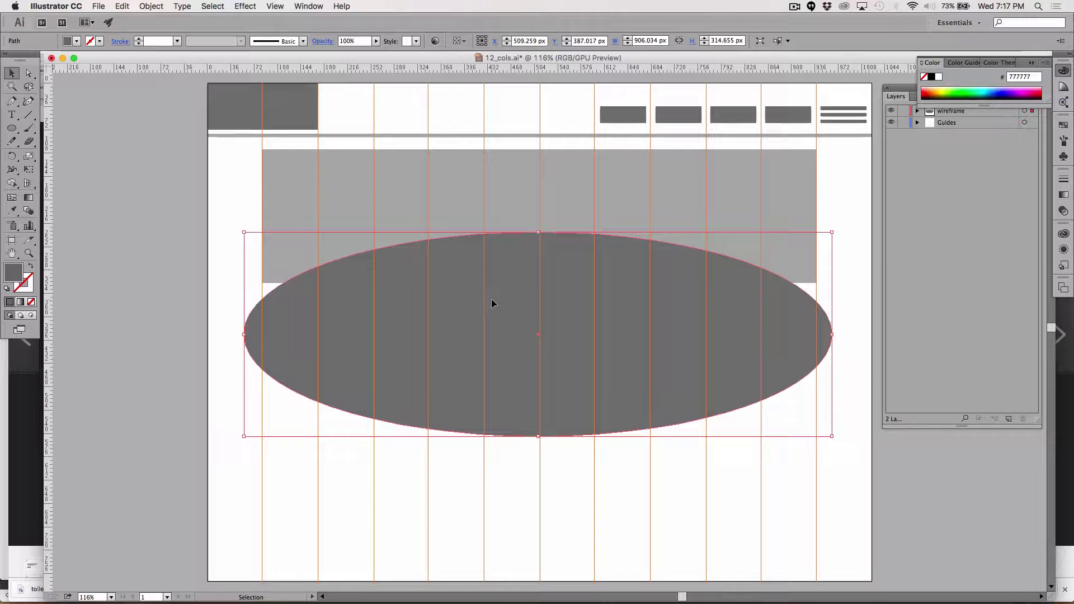
Nudge the dark ellipse up 6 px over the banner rectangle.
key(Up)
key(Up)
key(Up)
key(Up)
key(Up)
key(Up)
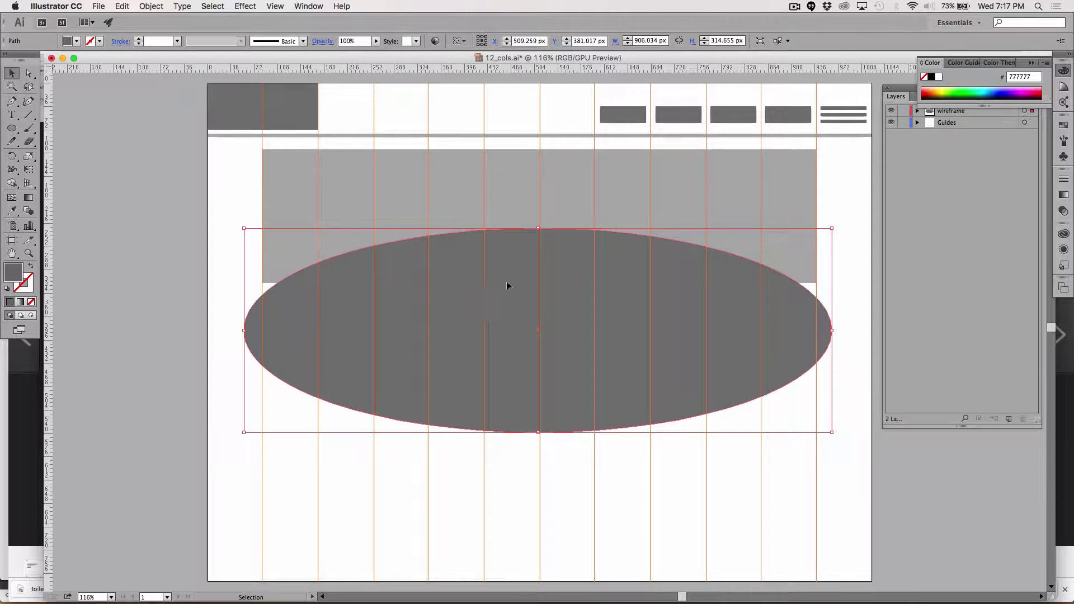
click(161, 239)
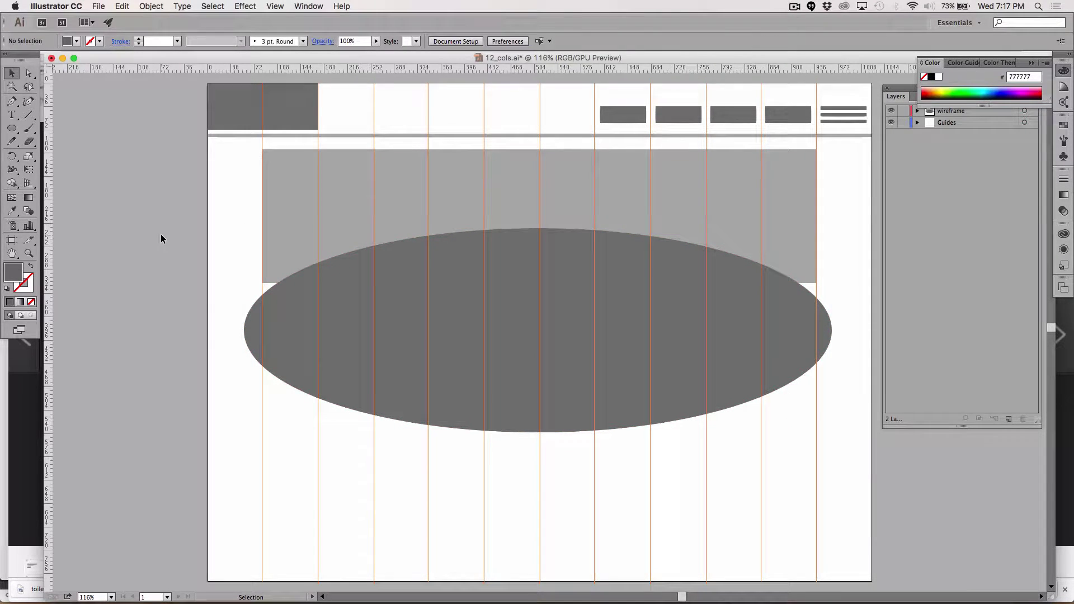
Flatten the dark ellipse to about 292 px high and raise it about 11 px, close to the banner's lower corners.
click(500, 334)
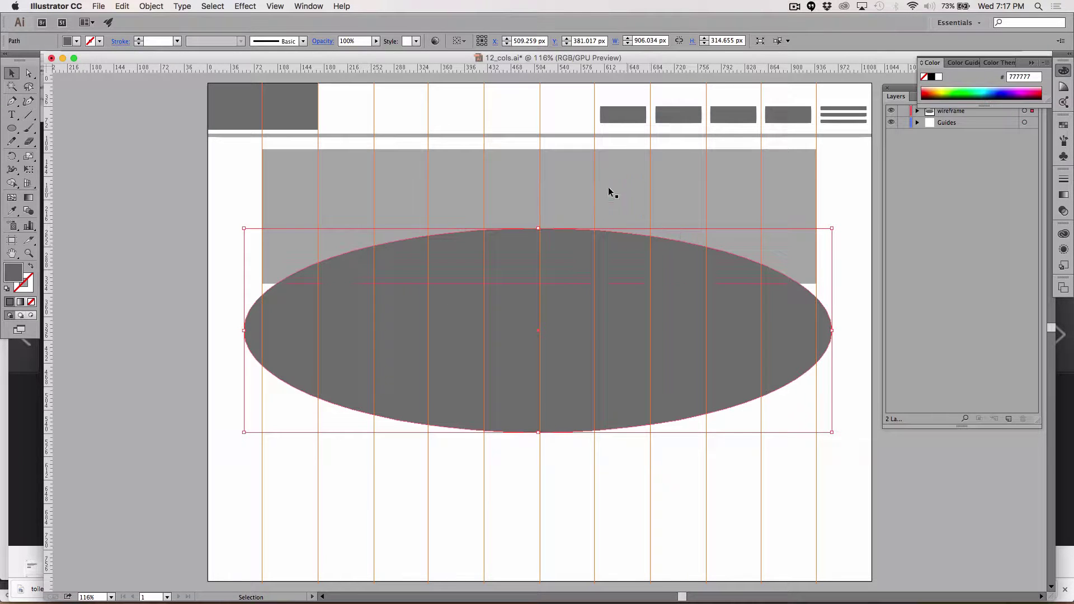
drag(539, 231, 540, 244)
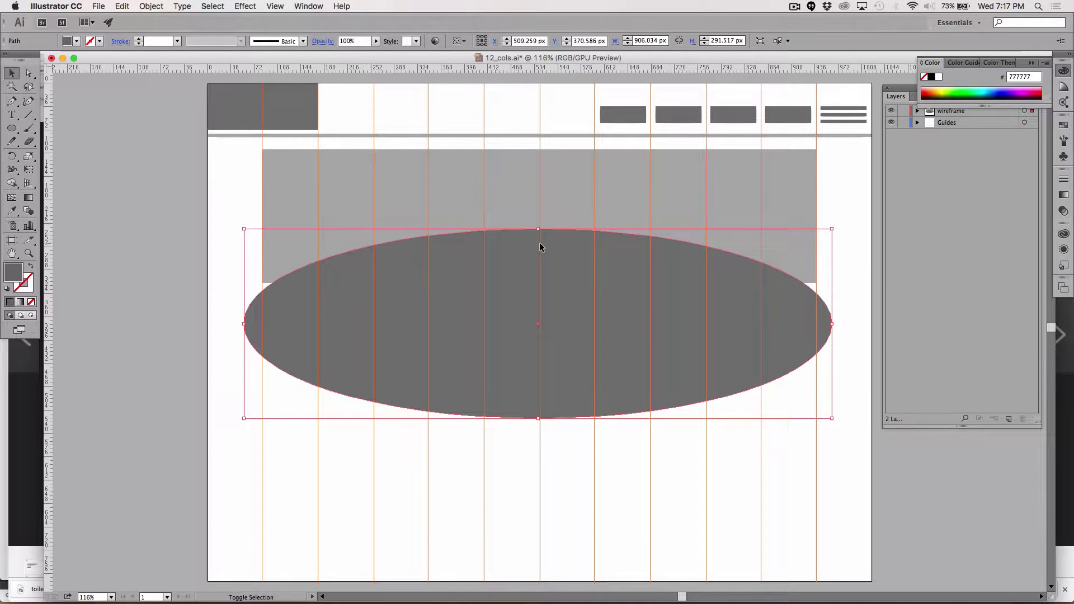
key(shift+Up)
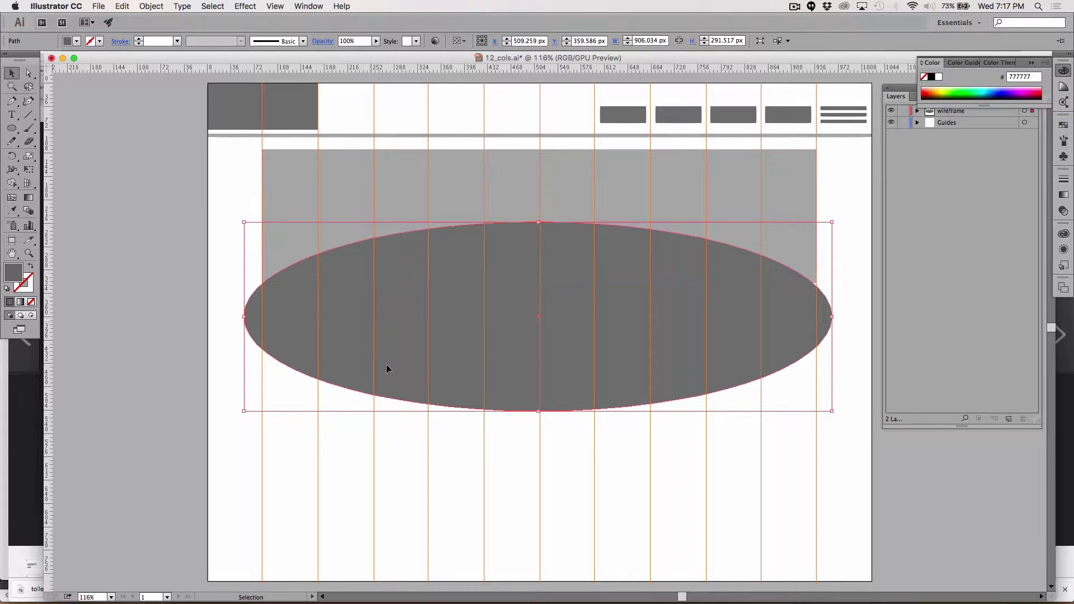
click(344, 495)
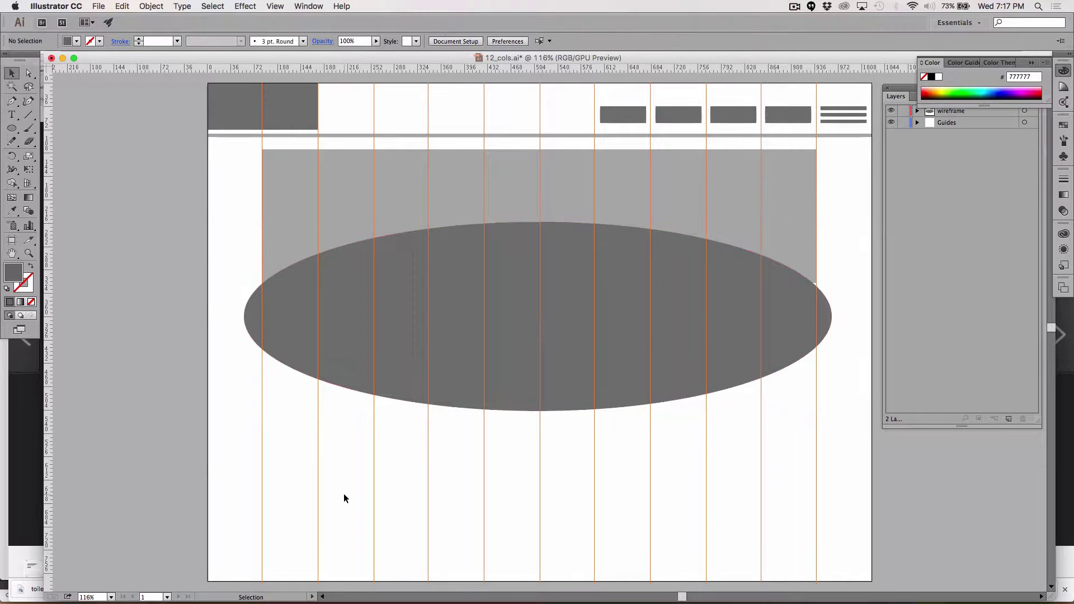
Shift the dark ellipse 2 px right and 2 px up to centre it on the banner.
click(526, 250)
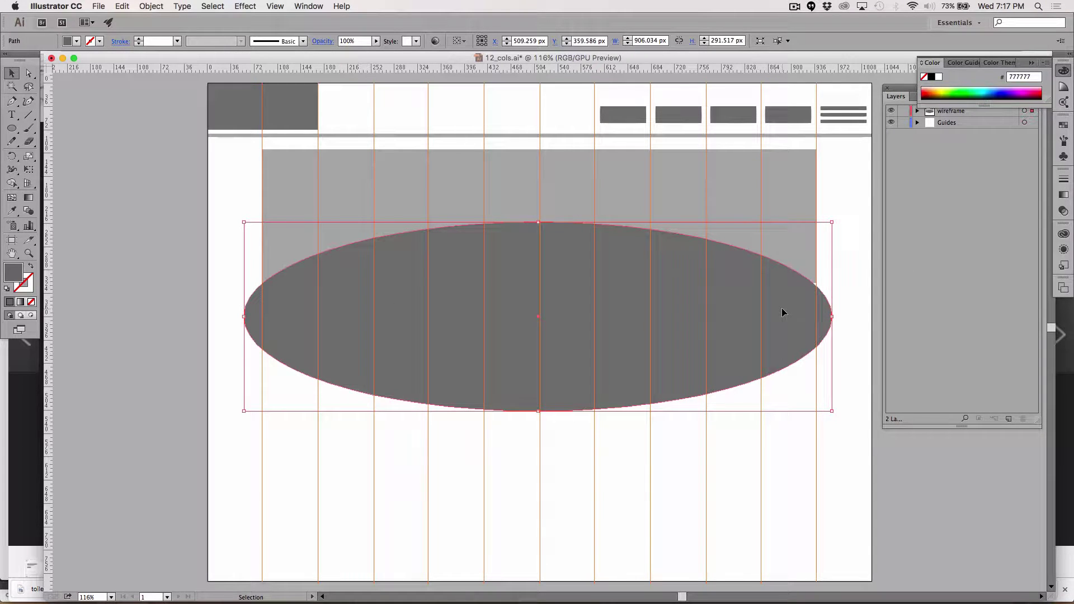
key(Right)
key(Right)
key(Right)
key(Right)
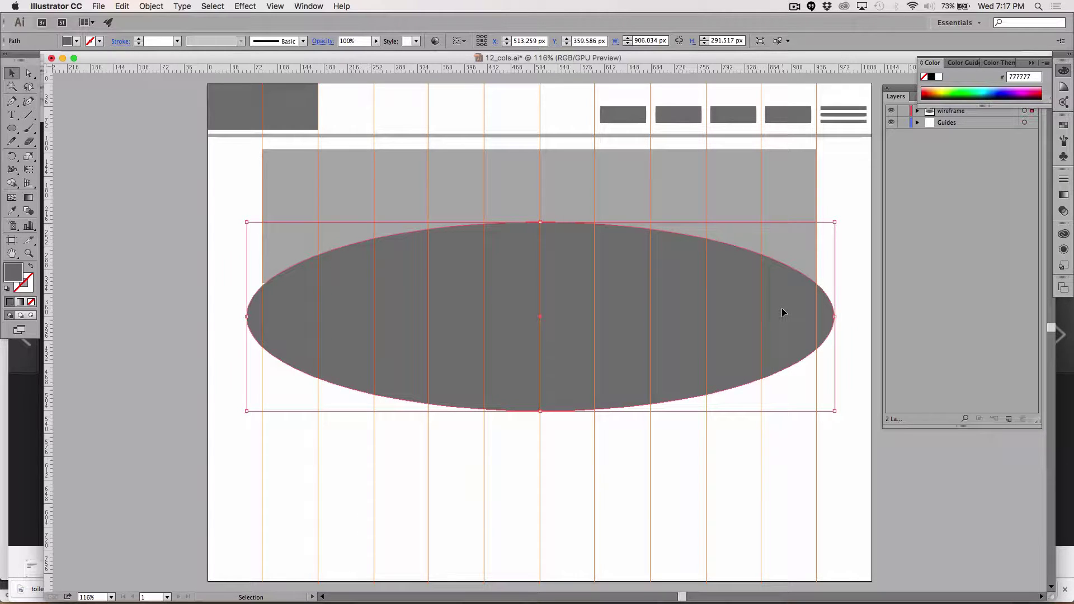
key(Left)
key(Left)
key(Up)
key(Up)
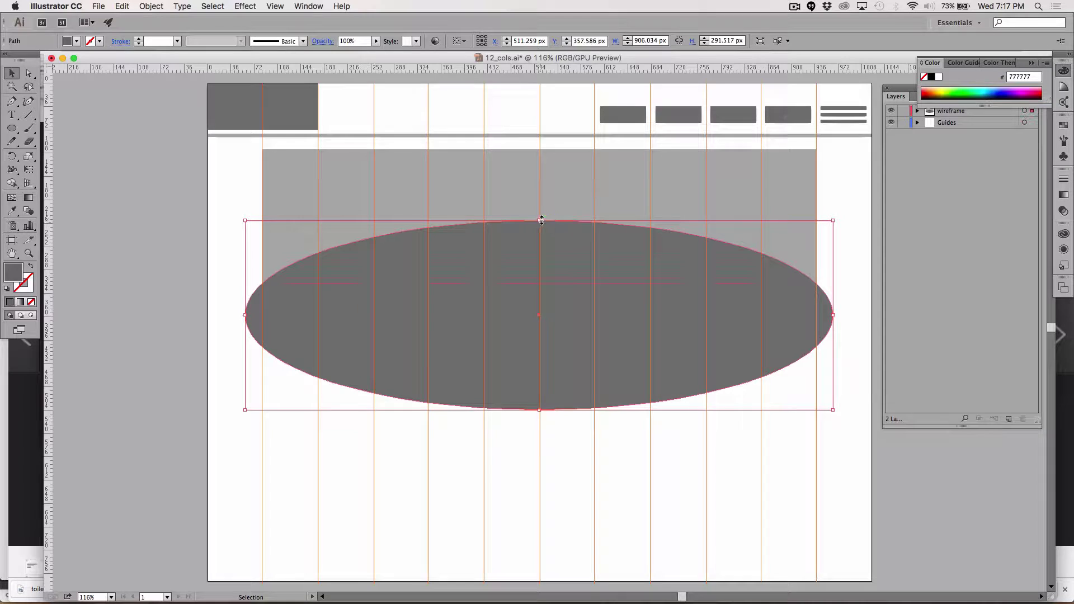
Flatten the dark ellipse to about 272 px high and raise it 14 px so its curve meets the banner's lower corners.
drag(539, 220, 539, 233)
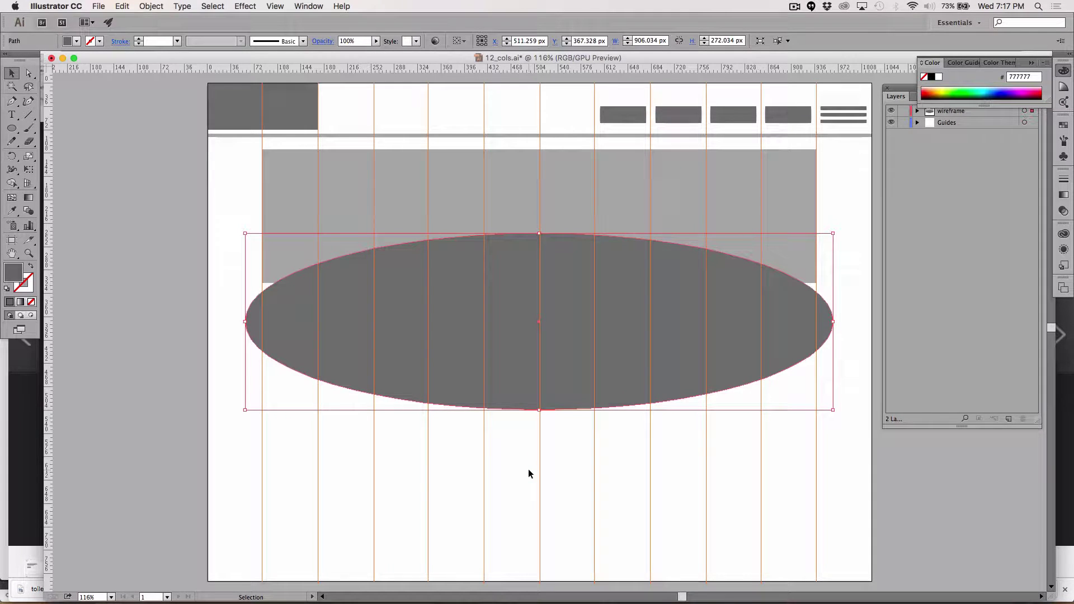
key(Up)
key(Up)
key(Up)
key(Up)
key(Up)
key(Up)
key(Up)
key(Up)
key(Up)
key(Up)
key(Up)
key(Up)
key(Up)
key(Up)
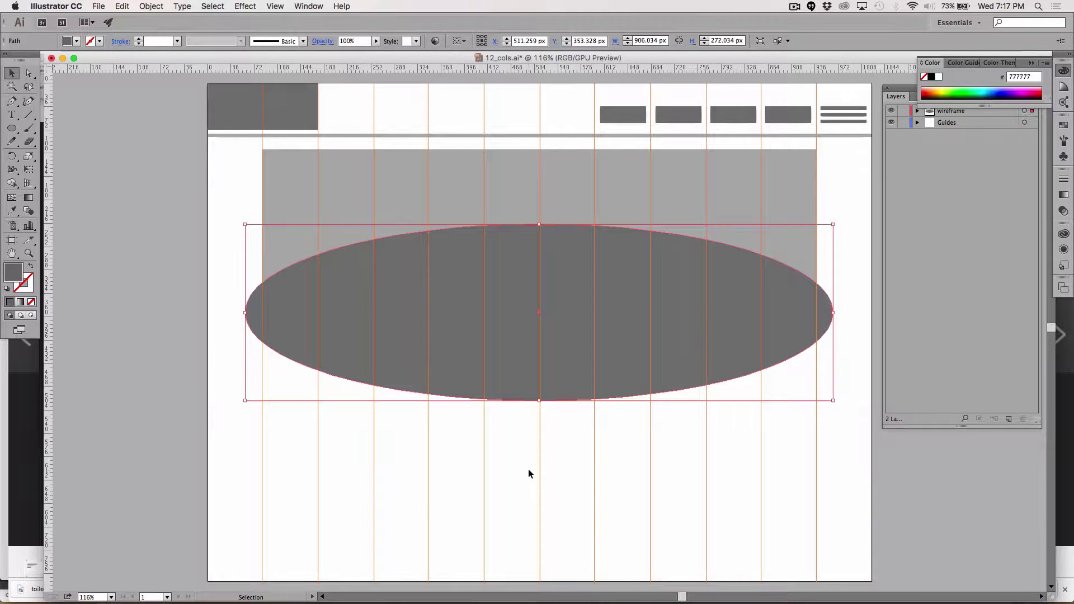
click(127, 340)
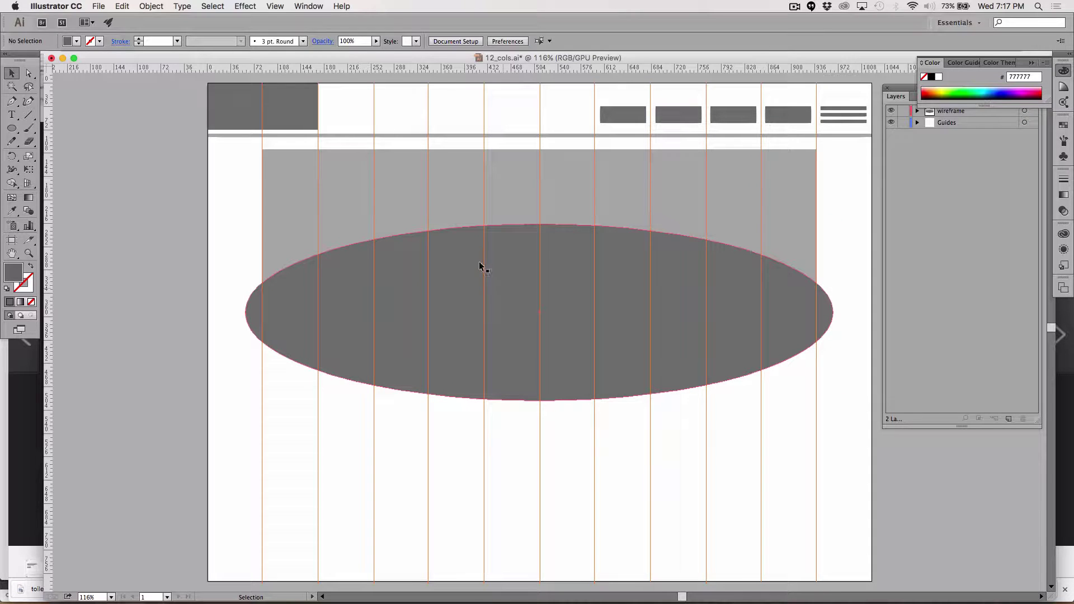
Show the Pathfinder controls on their own, without the grouped Transform and Align controls.
click(308, 6)
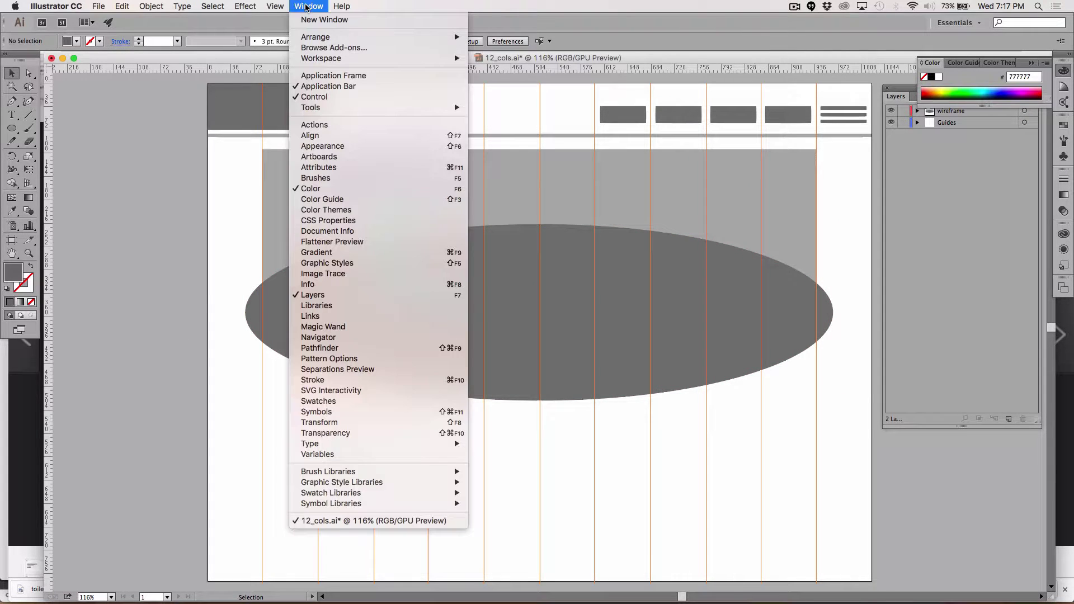
click(354, 349)
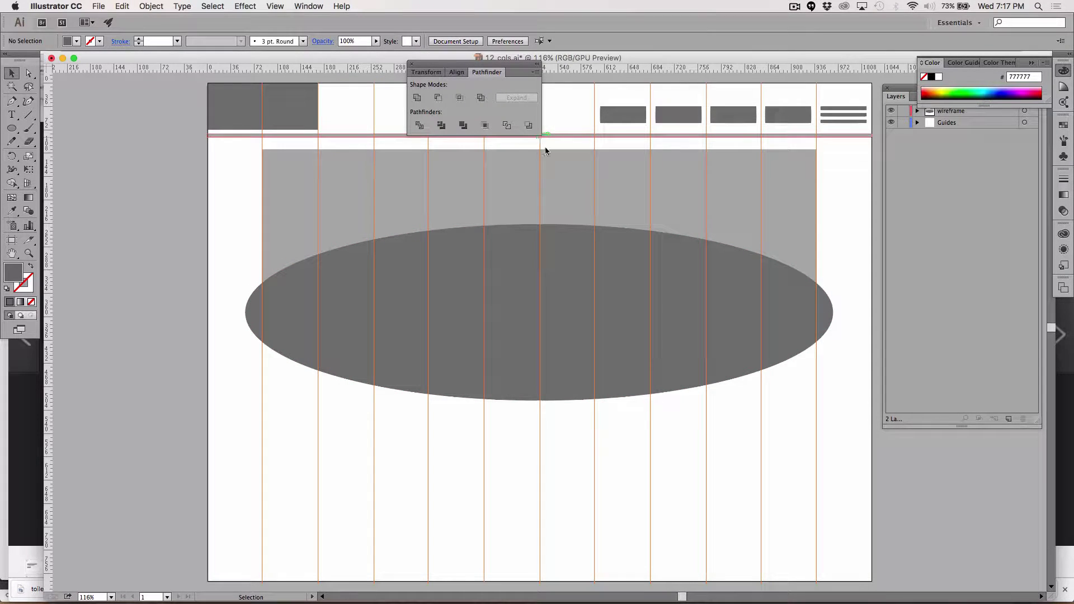
drag(485, 73, 729, 128)
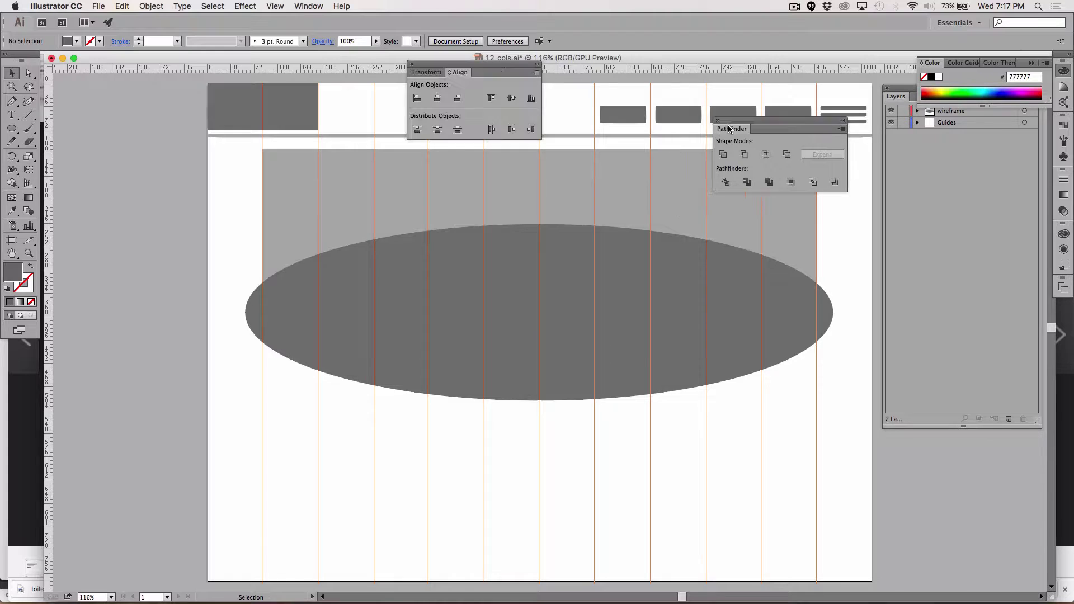
click(412, 64)
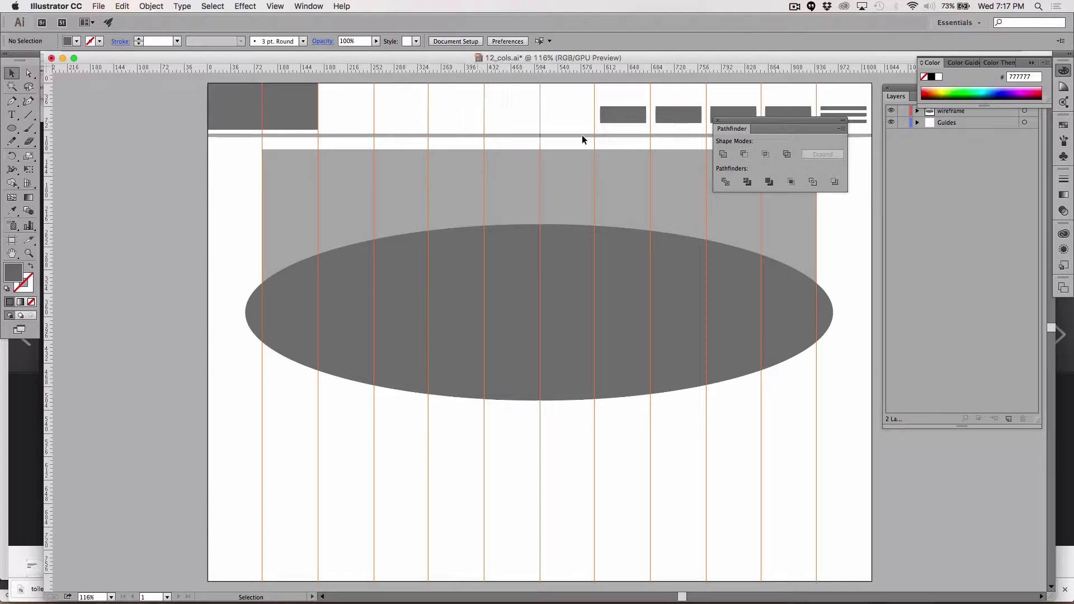
Duplicate the banner rectangle in place in front of the ellipse, then split the copy and the ellipse with Pathfinder Divide.
click(312, 211)
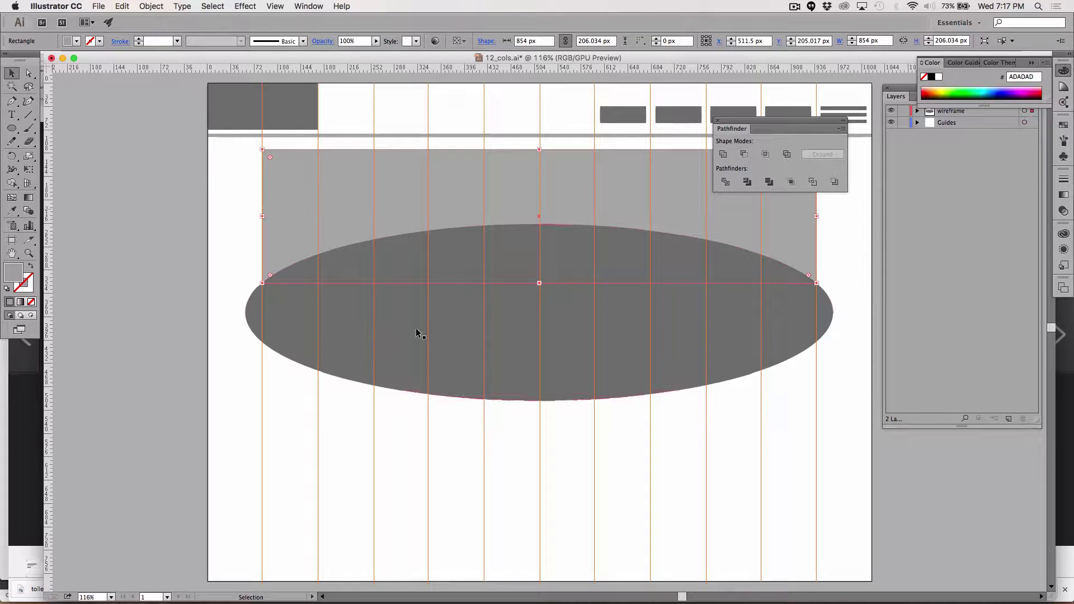
click(439, 372)
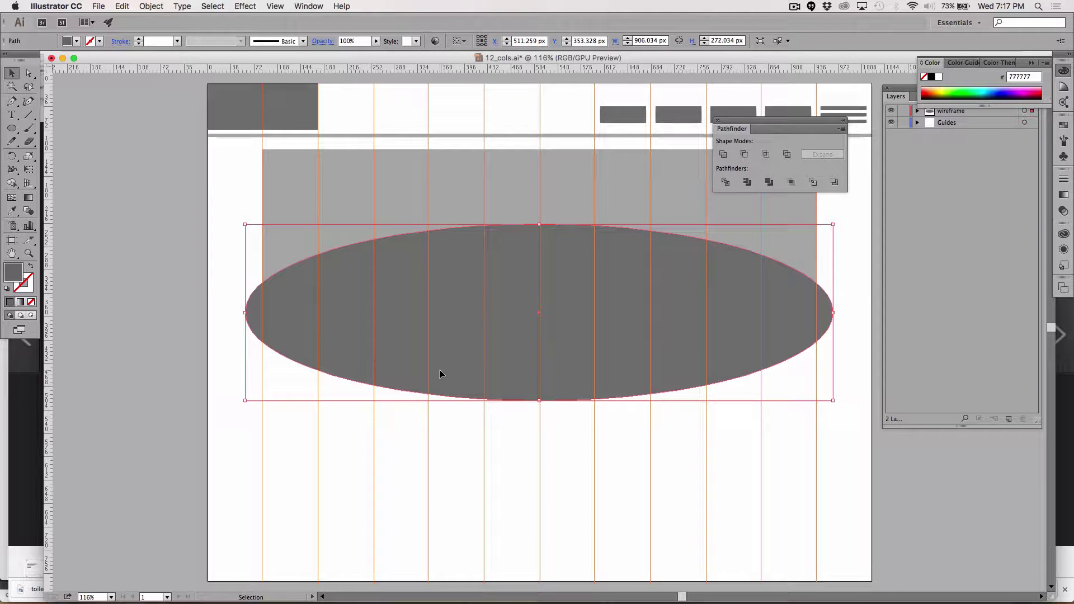
key(super+shift+a)
key(super+z)
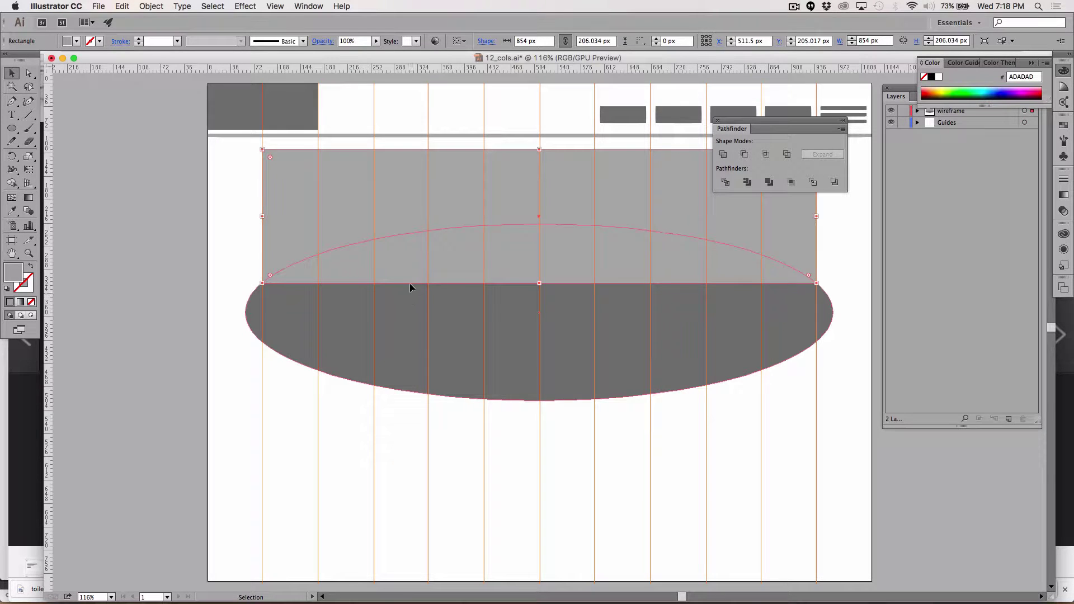
shift+click(457, 363)
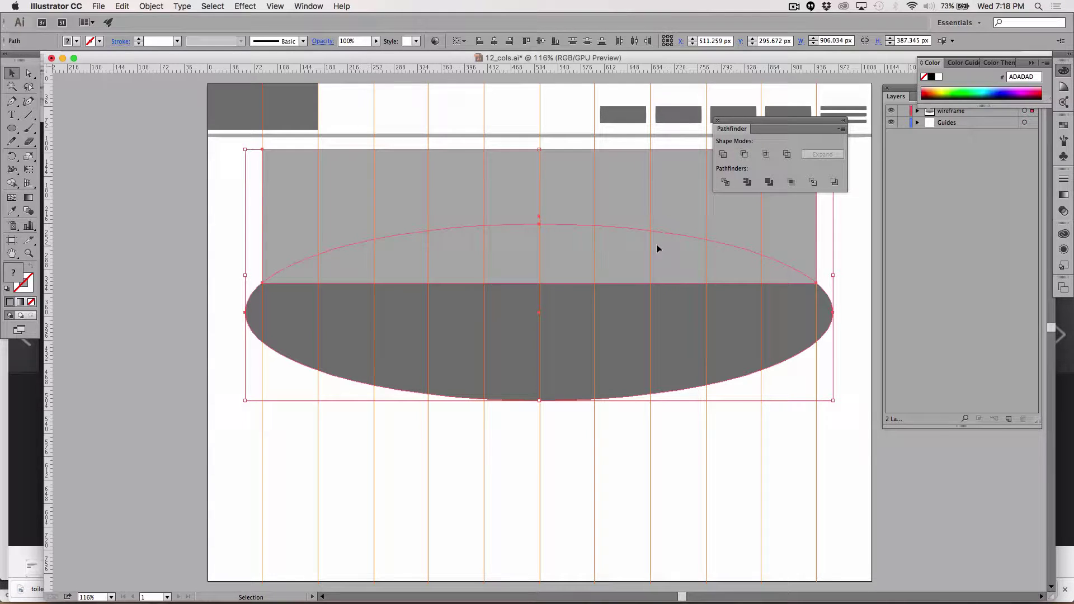
click(725, 183)
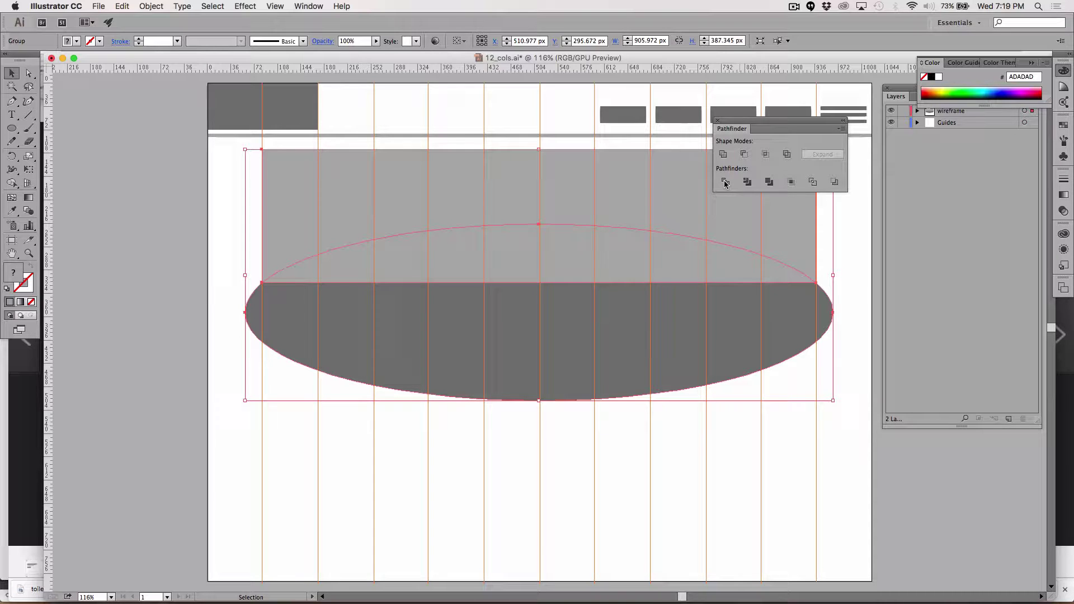
Try moving the whole divided group down the page, and undo the move.
click(28, 73)
click(76, 136)
click(357, 332)
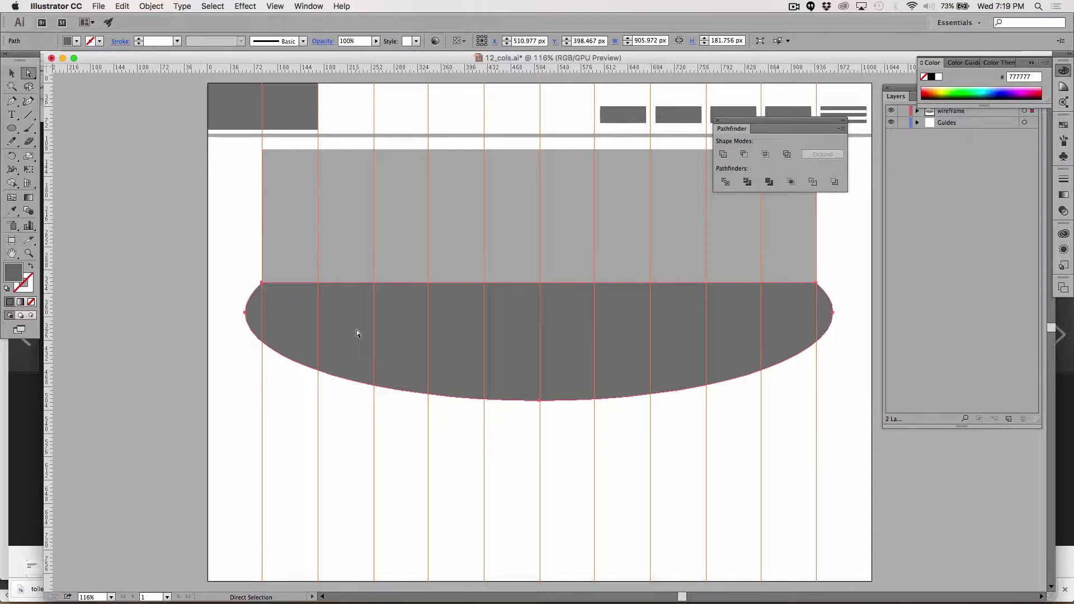
click(11, 73)
click(84, 125)
click(339, 329)
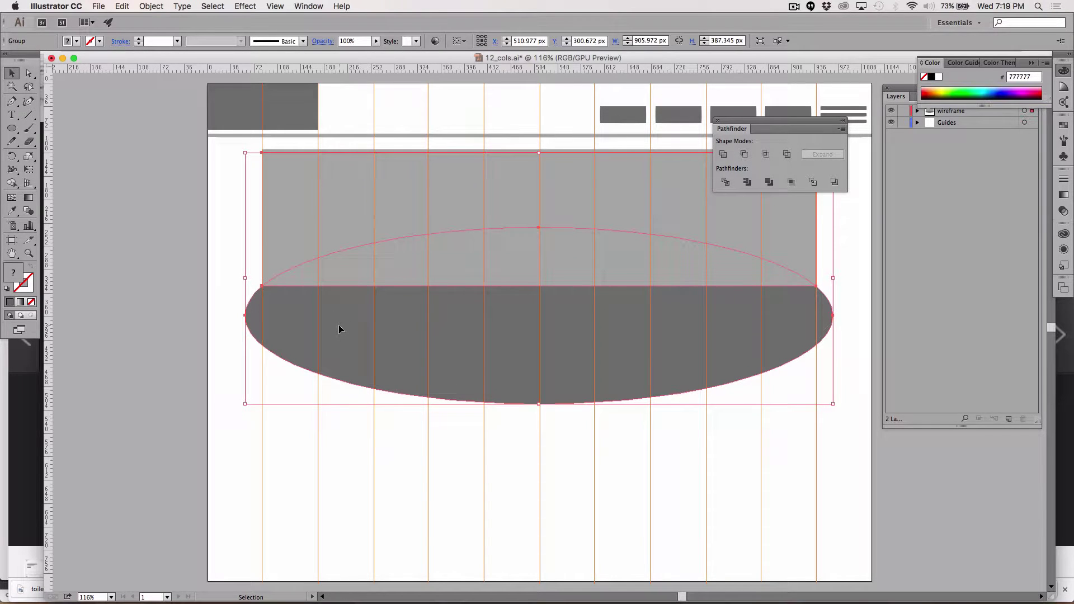
drag(340, 329, 442, 555)
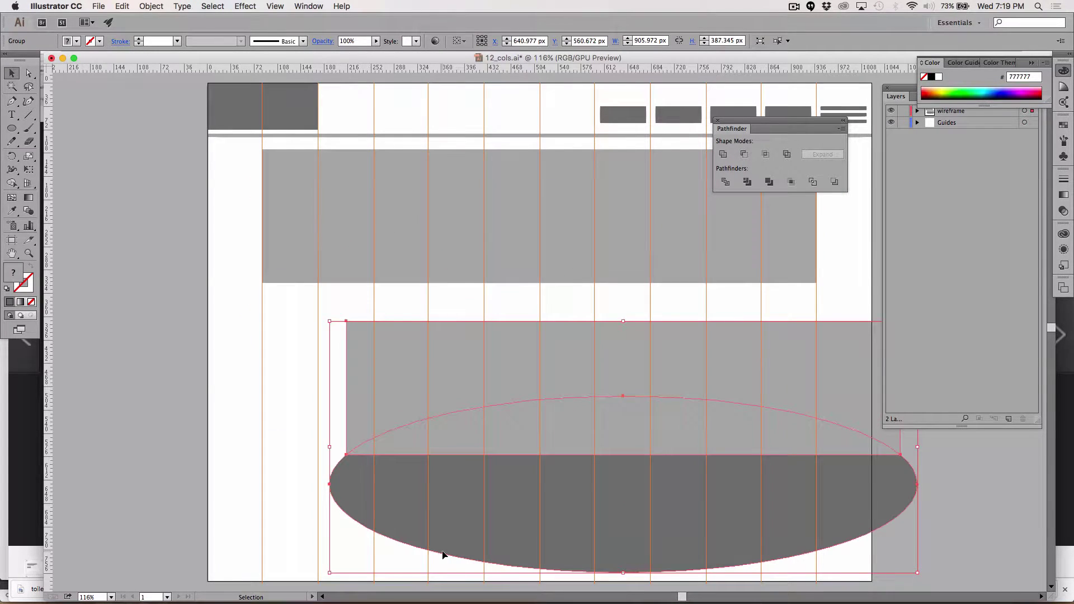
key(ctrl+z)
key(ctrl+z)
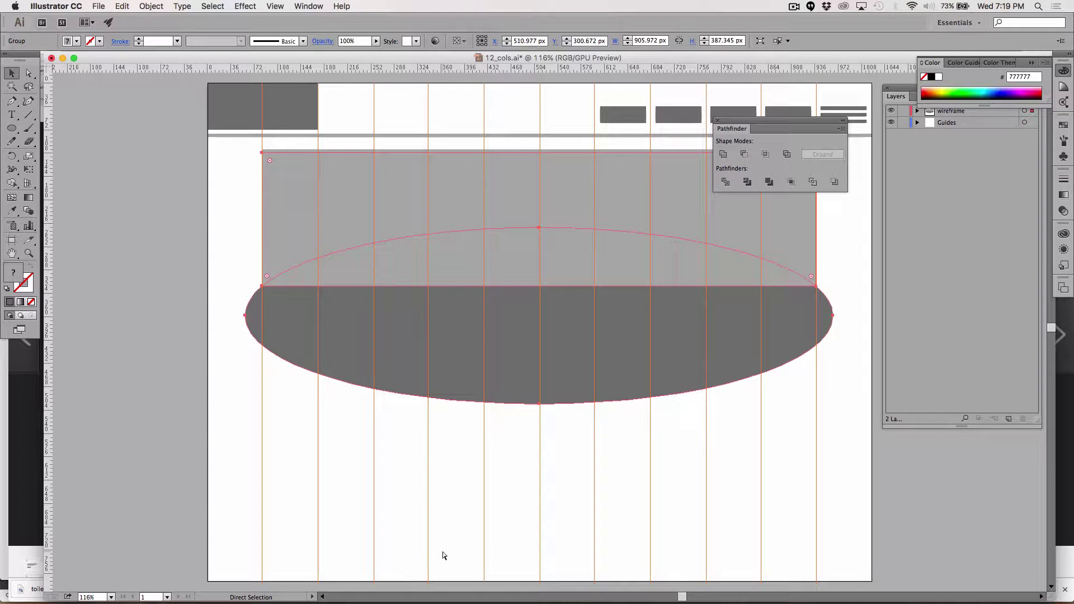
Delete only the ellipse's lower piece that extends beyond the banner from the divided group.
click(29, 73)
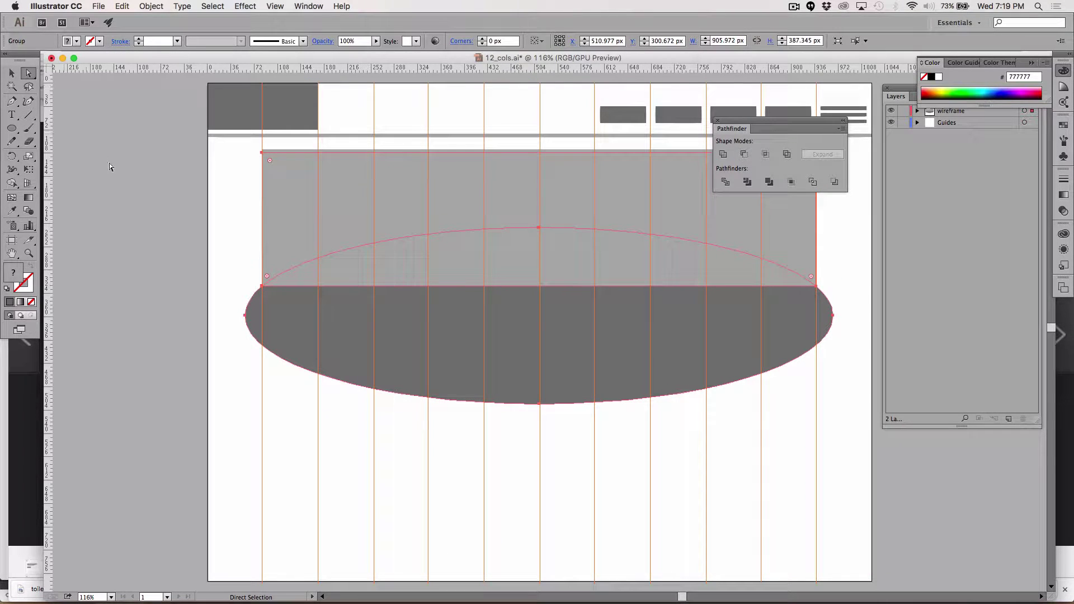
click(333, 370)
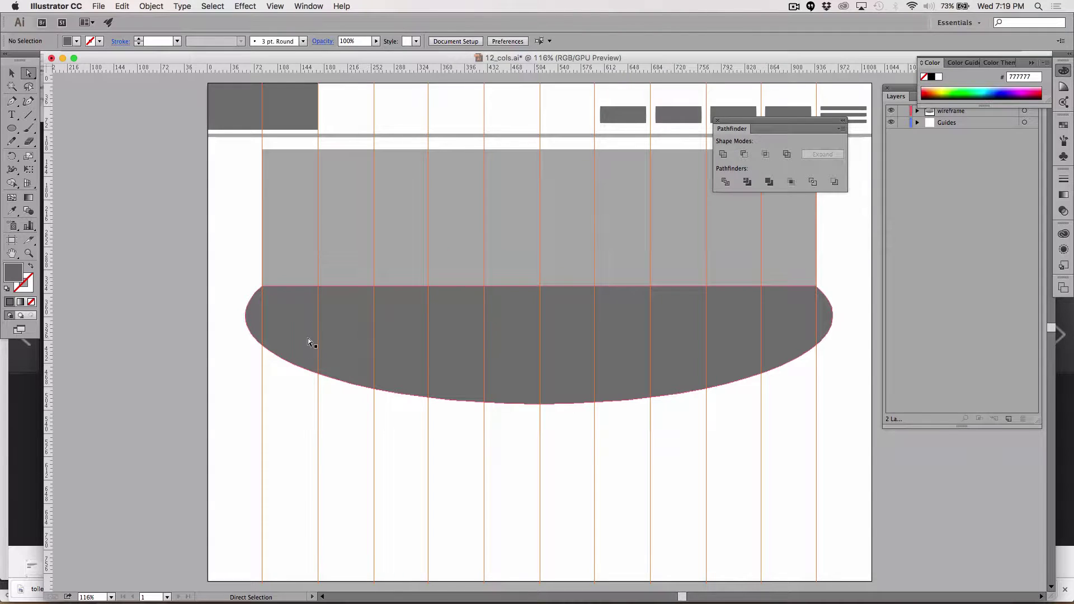
key(Delete)
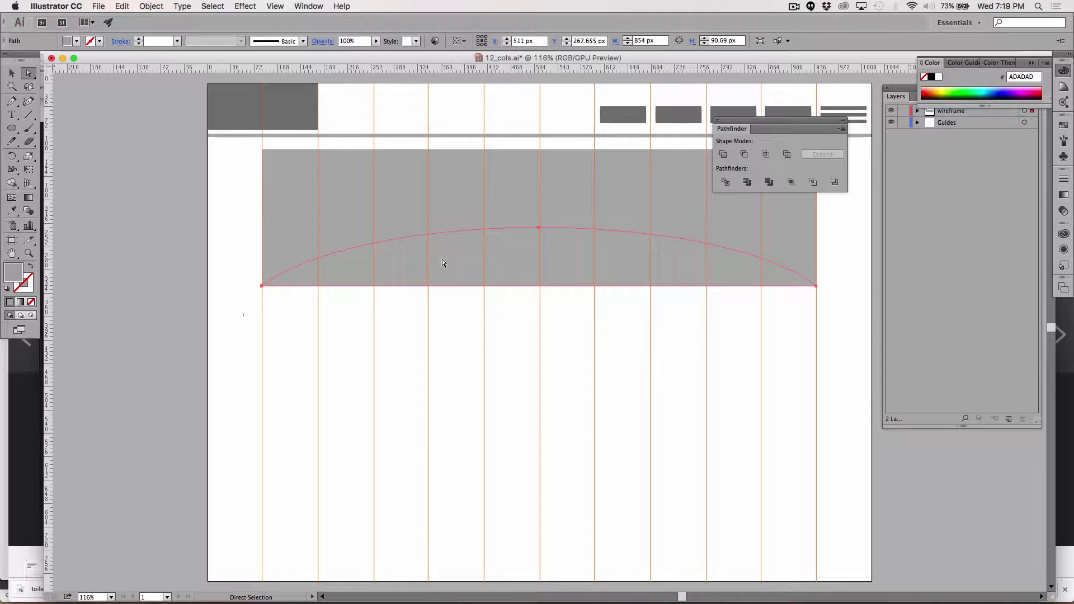
Fill the arched piece inside the banner with the logo block's dark grey using the Eyedropper.
key(i)
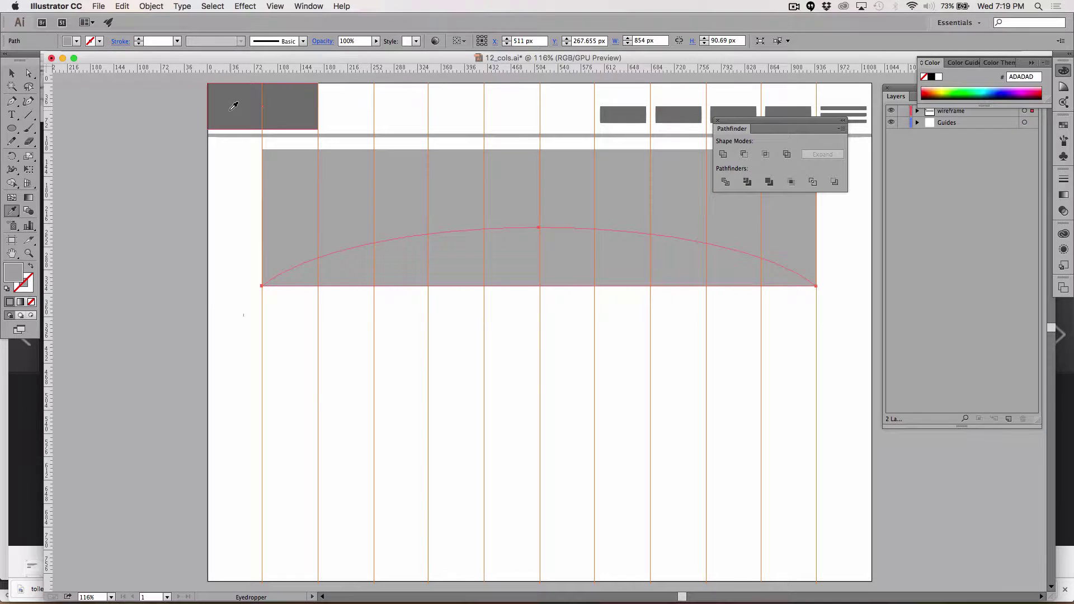
click(233, 106)
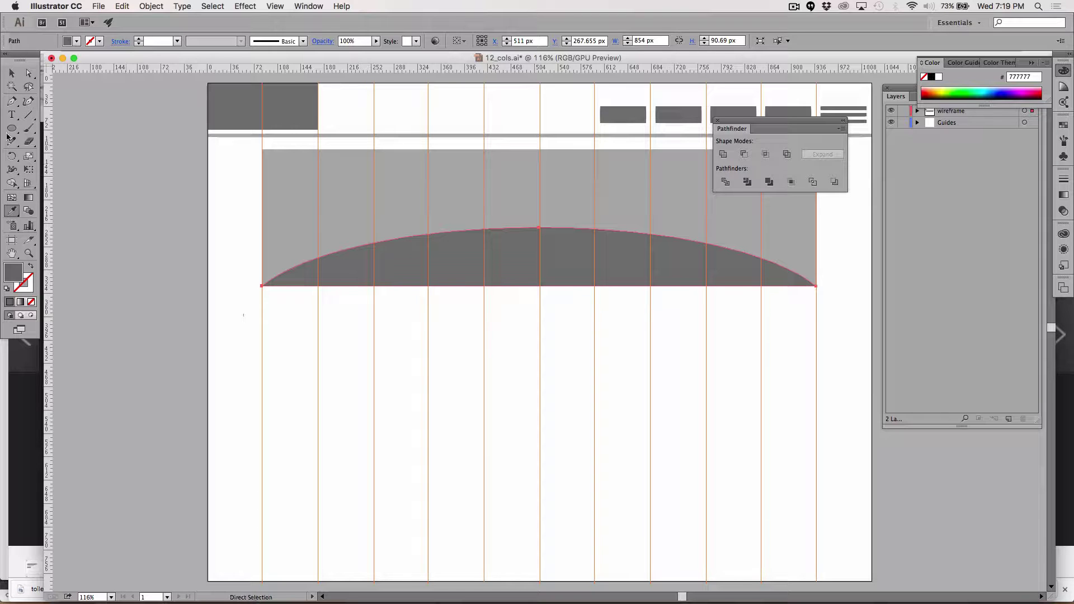
Try deleting the whole divided banner group, and undo the deletion.
click(13, 74)
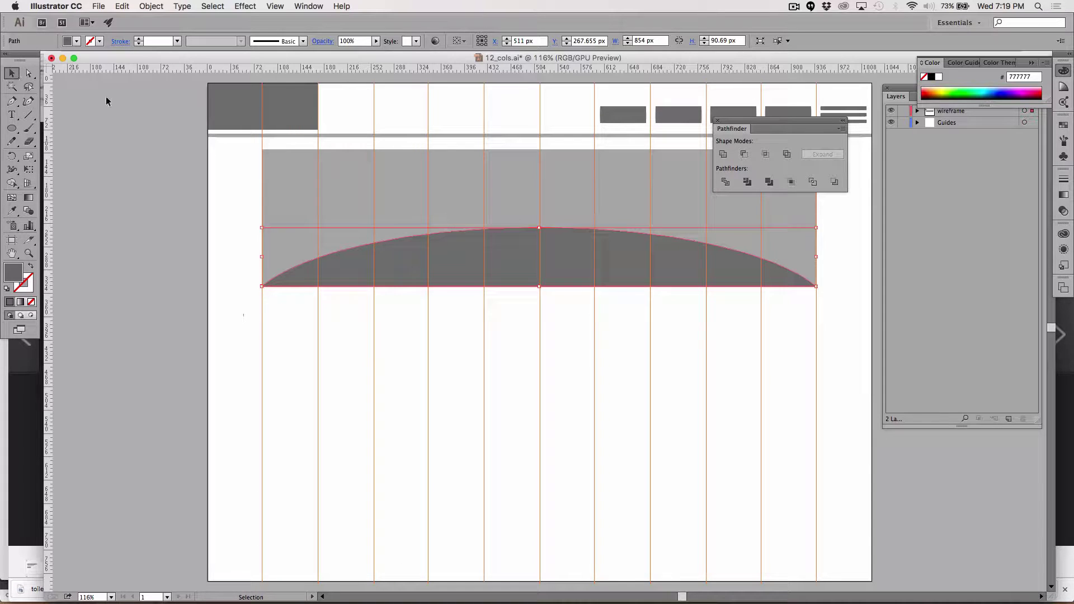
click(347, 196)
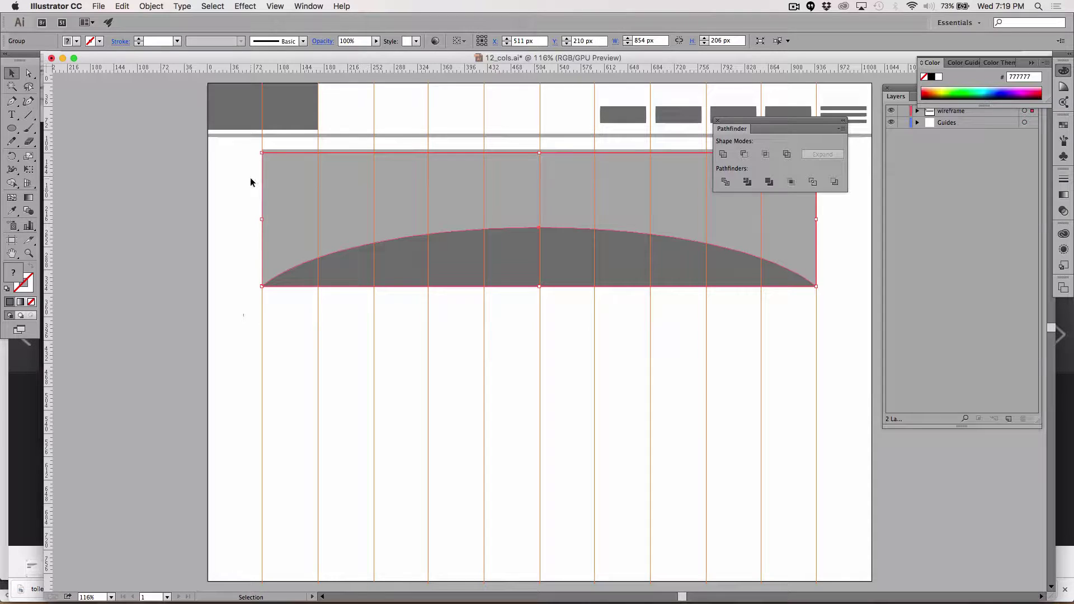
key(Delete)
key(super+z)
Delete only the light grey upper piece of the divided group, keeping the dark arch over the original banner rectangle.
click(29, 73)
click(85, 139)
click(322, 195)
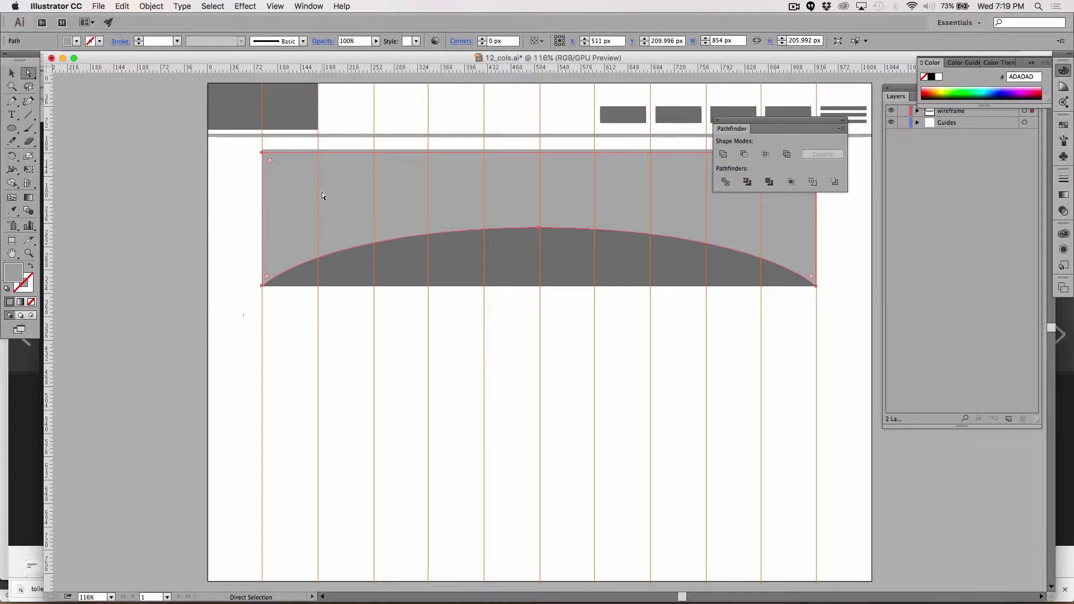
key(shift+super+a)
click(309, 6)
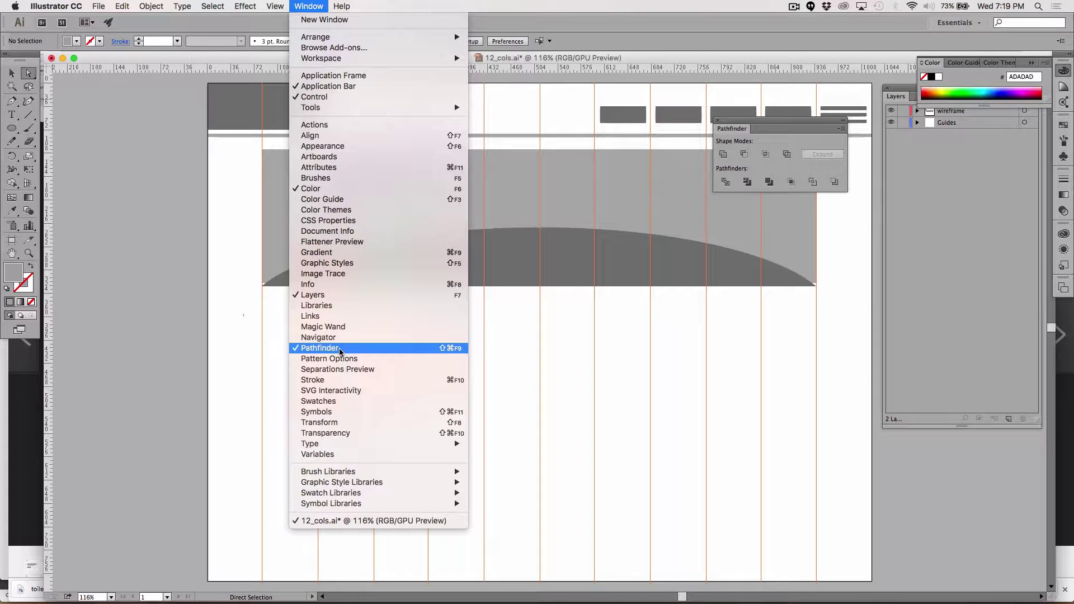
click(89, 312)
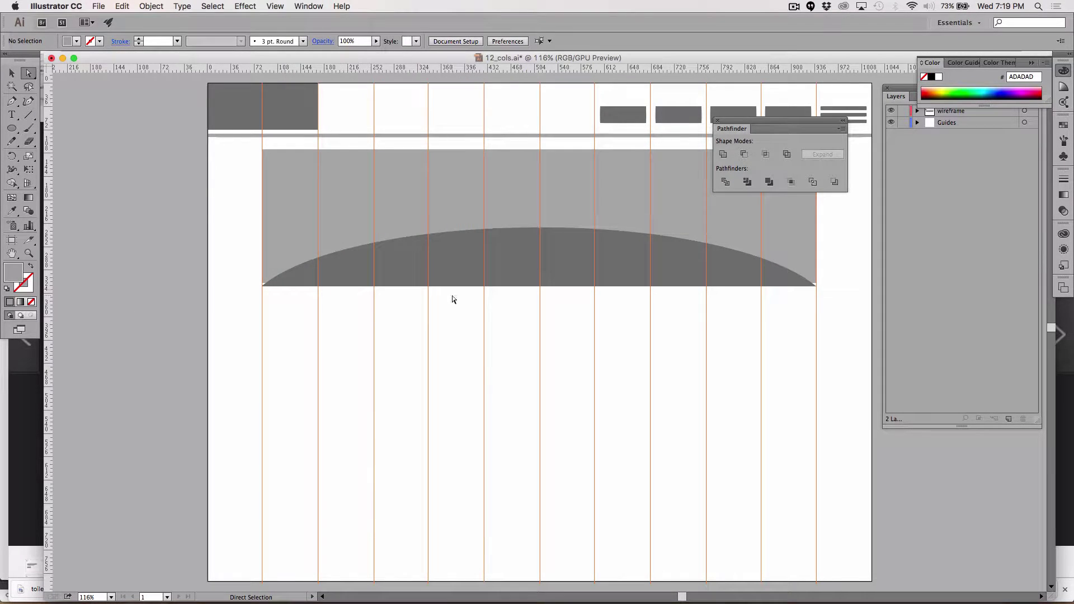
Rotate a copy of the banner's dark lower arch by 180 degrees.
scroll(452, 298, up, 3)
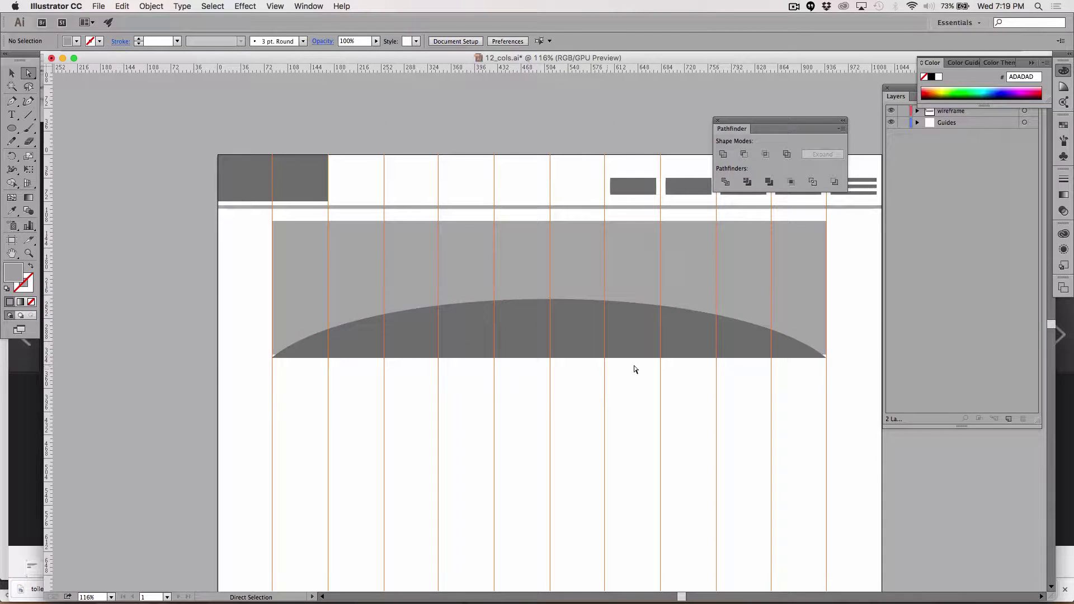
click(528, 339)
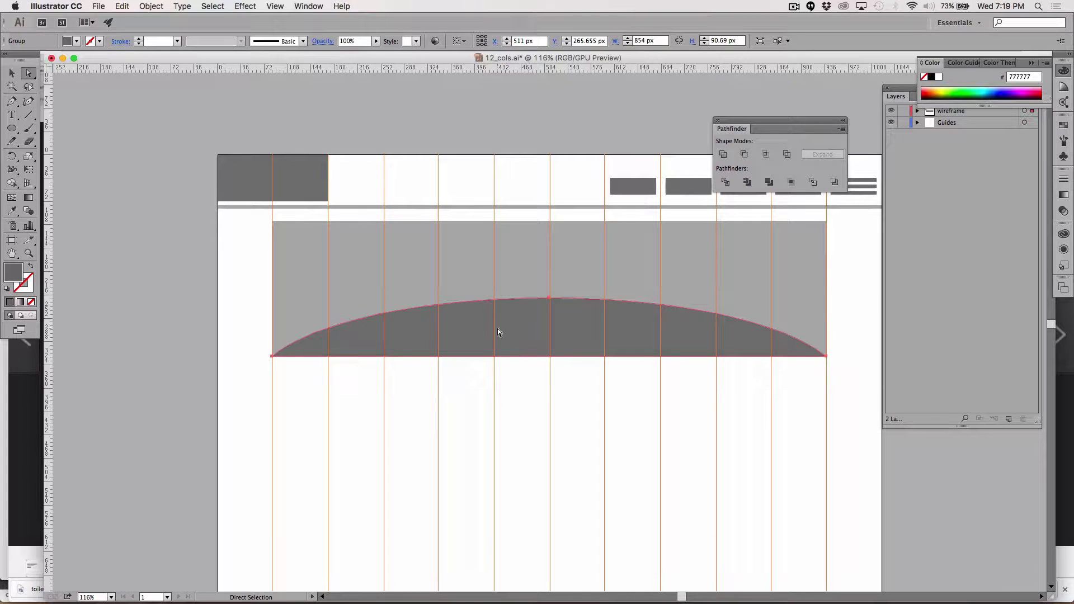
key(r)
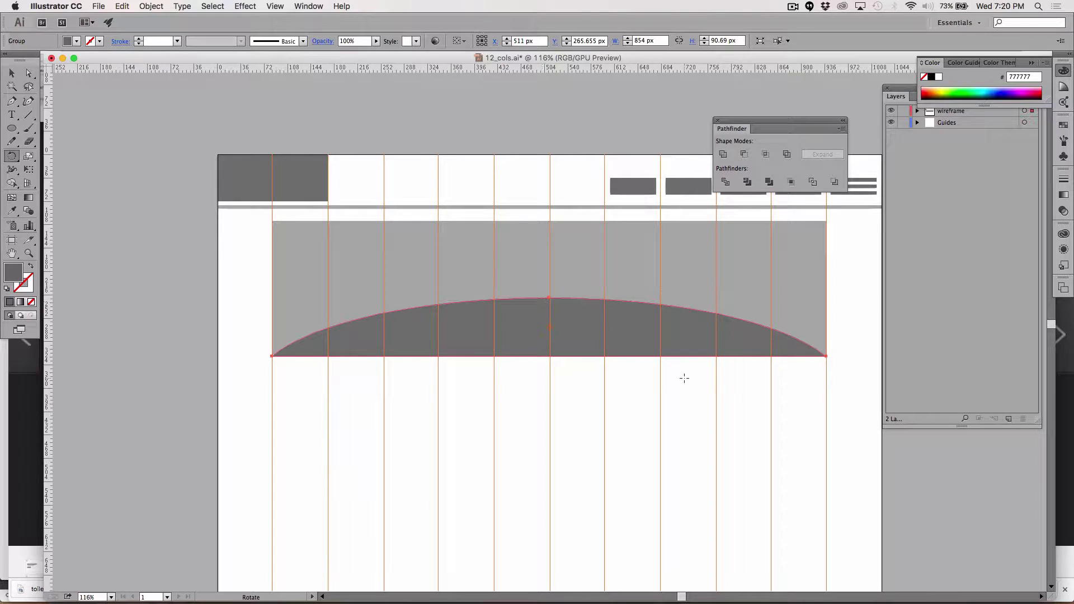
drag(805, 437, 285, 258)
Move the upside-down arch copy straight up until its flat side meets the banner's upper edge, and deselect it.
key(shift+Up)
key(shift+Up)
key(shift+Up)
key(shift+Up)
key(shift+Up)
key(shift+Up)
key(shift+Up)
key(shift+Up)
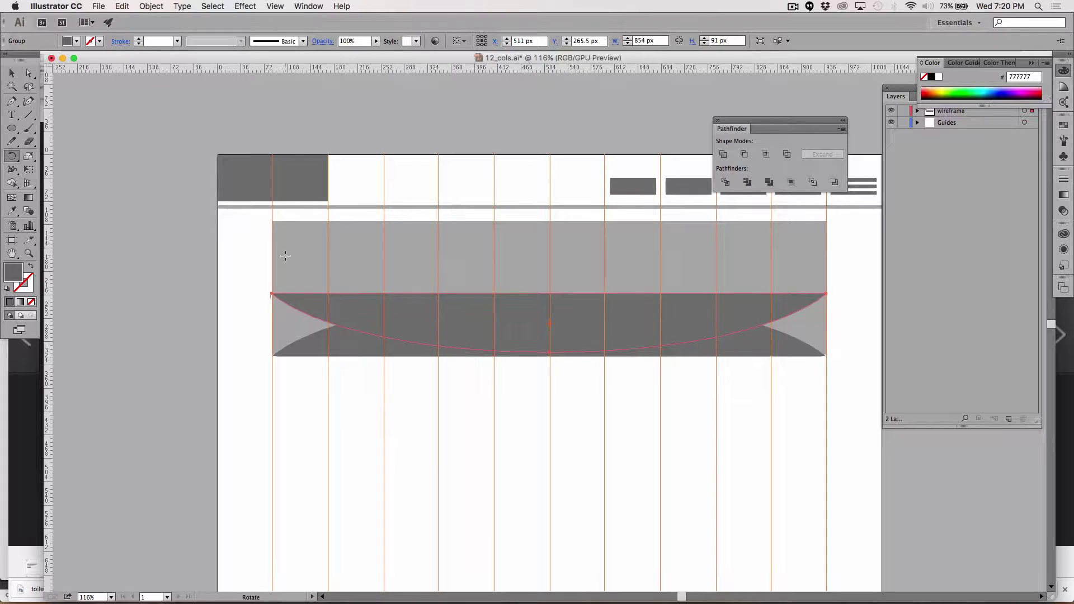
key(shift+Up)
key(shift+Up)
key(shift+Up)
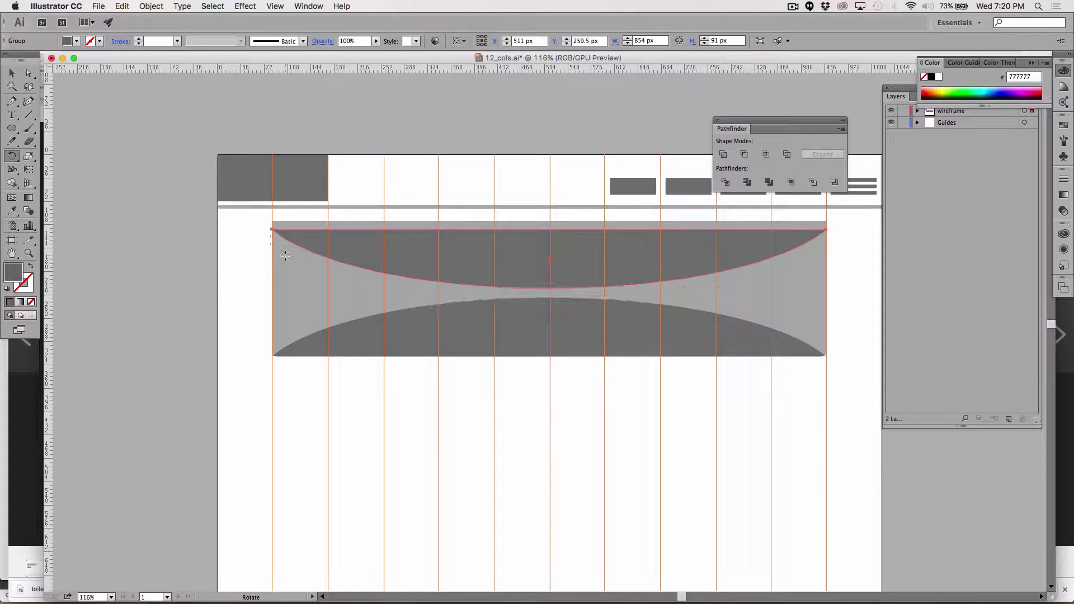
key(Up)
key(Up)
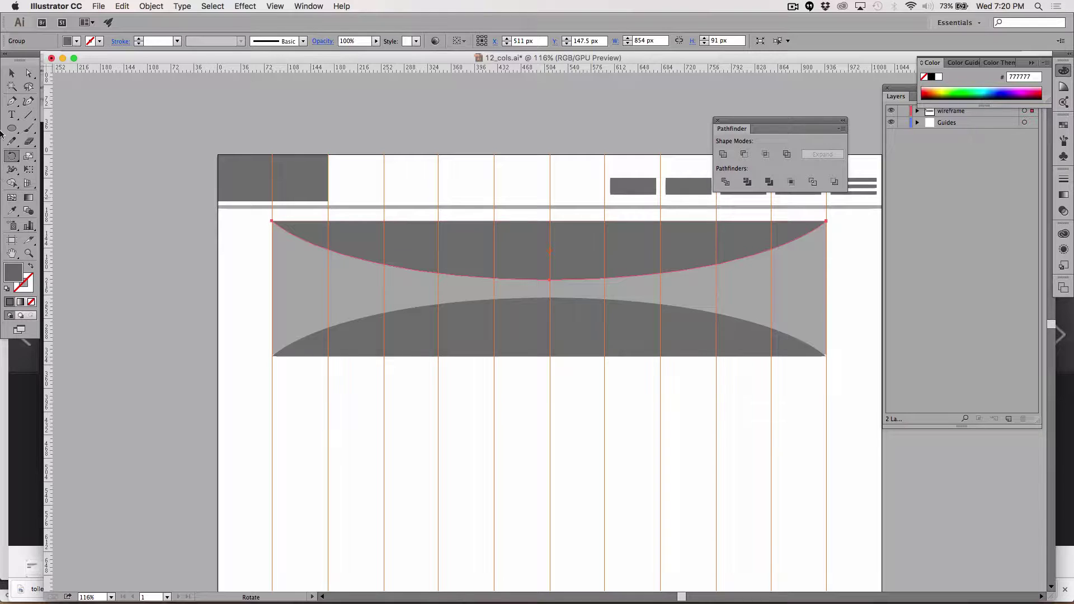
click(12, 72)
click(95, 183)
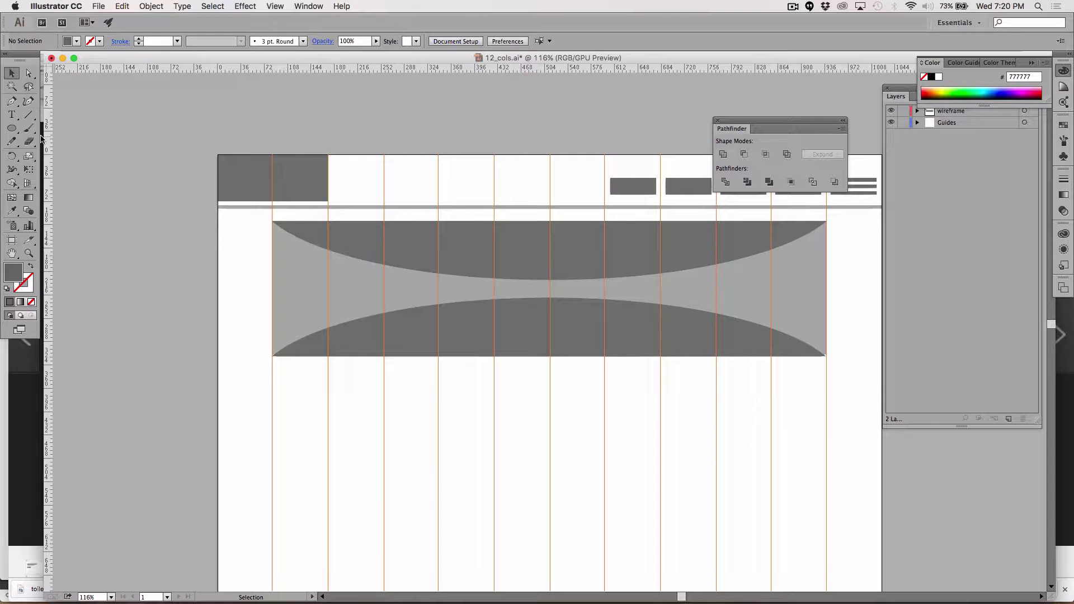
Draw a circle about 22 px across with FFFFFF fill on the lower dark arch.
drag(11, 128, 49, 155)
double_click(15, 271)
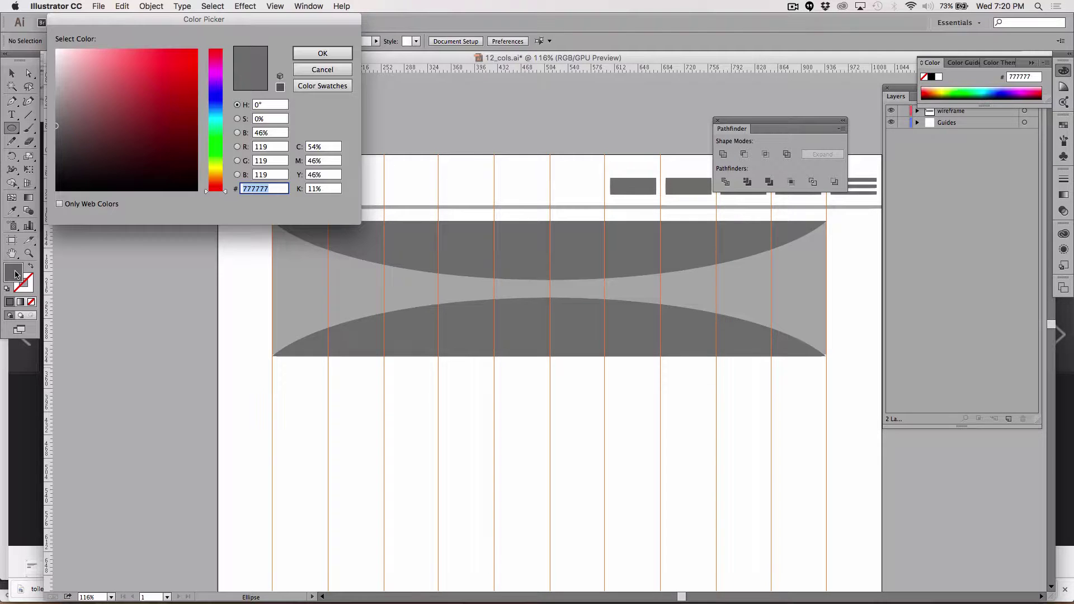
text(F9F2F2)
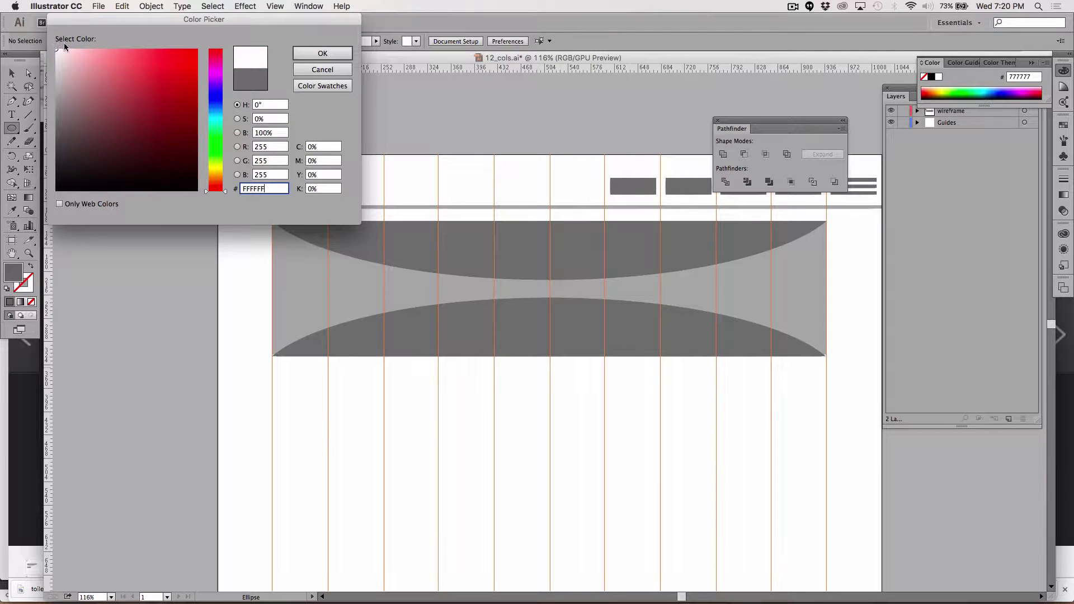
click(322, 53)
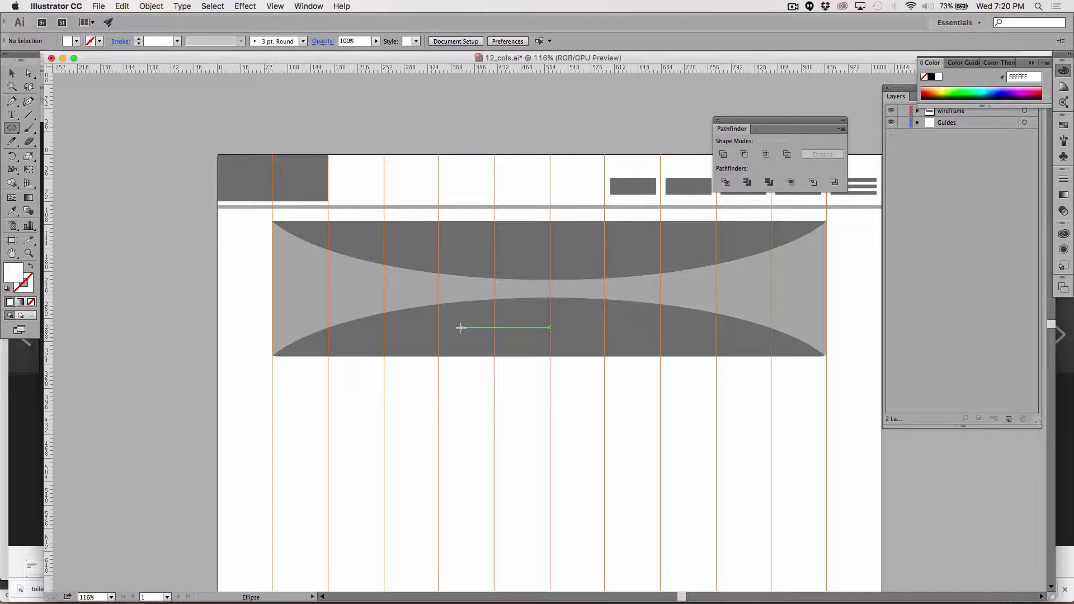
drag(462, 328, 468, 334)
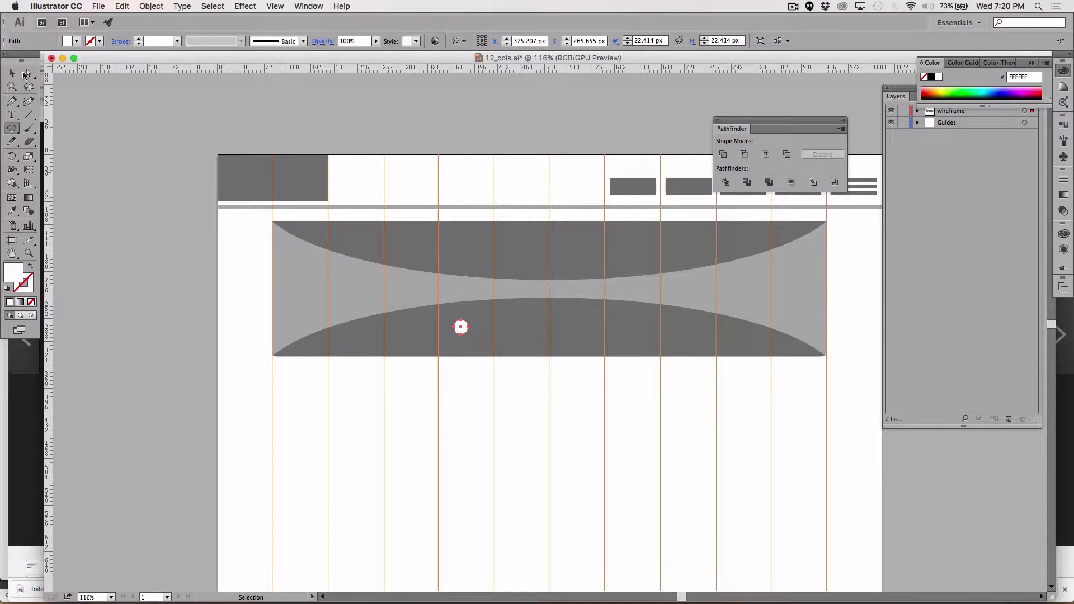
click(11, 86)
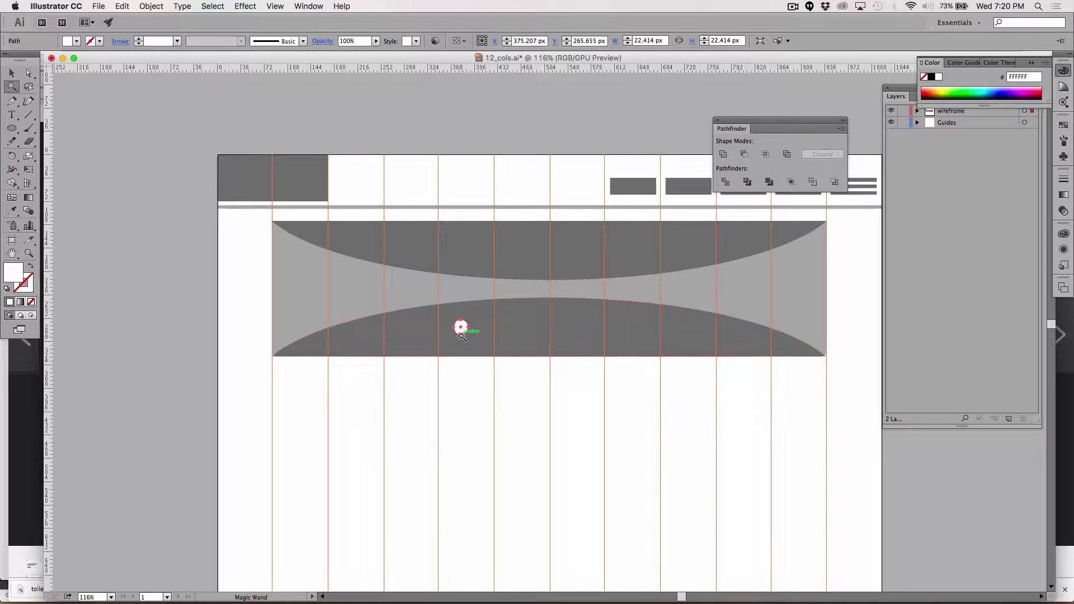
Duplicate the white circle three times to form an evenly spaced horizontal row of four.
click(15, 72)
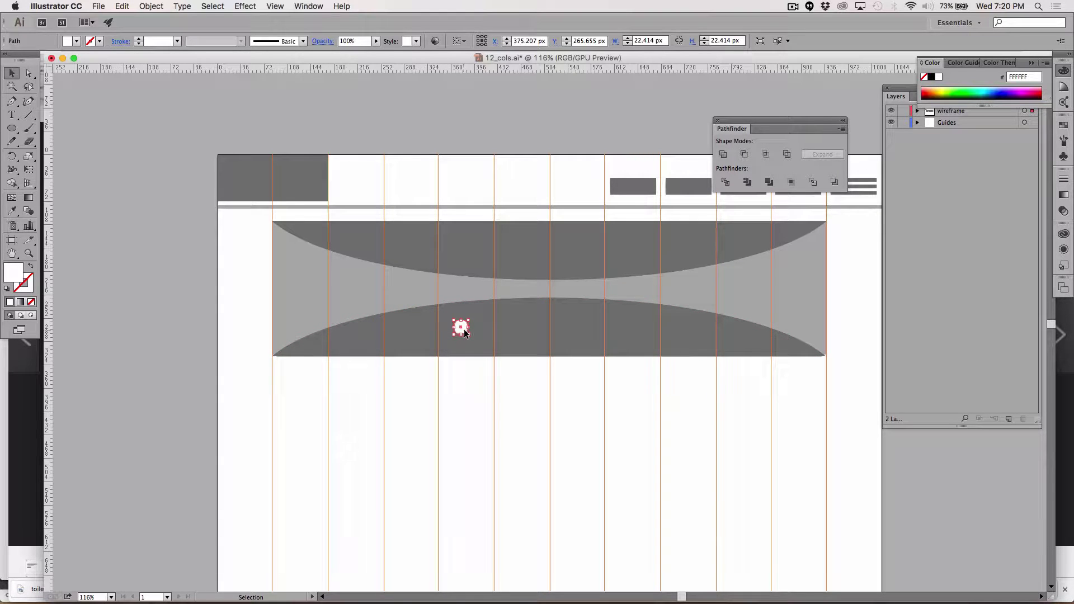
drag(463, 330, 488, 328)
key(ctrl+d)
key(ctrl+d)
Move all four white circles together to the banner's horizontal centre, just above its lower edge.
shift+click(460, 330)
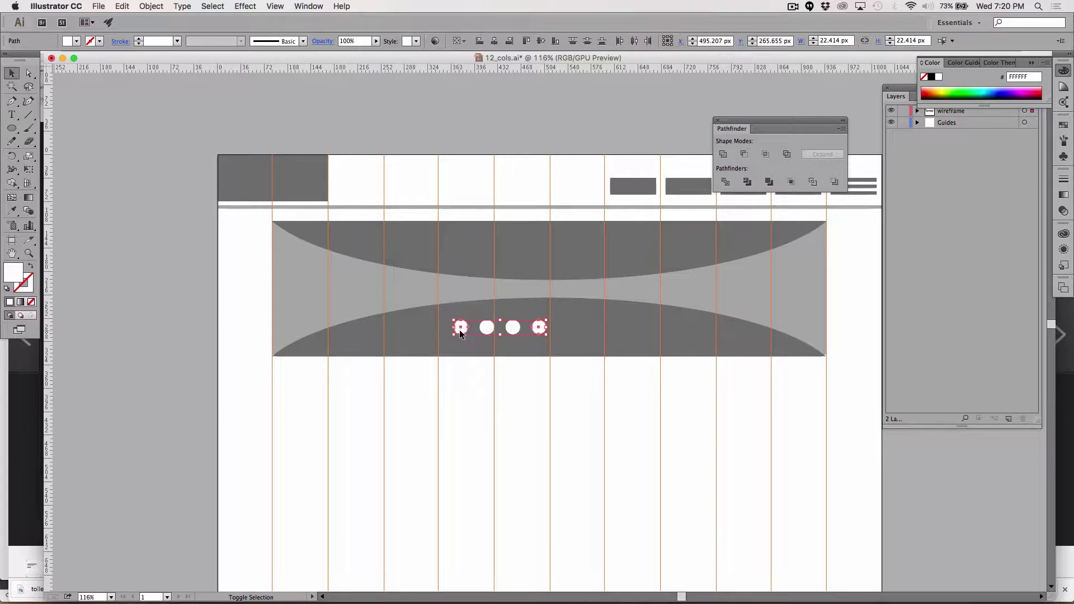
shift+click(486, 329)
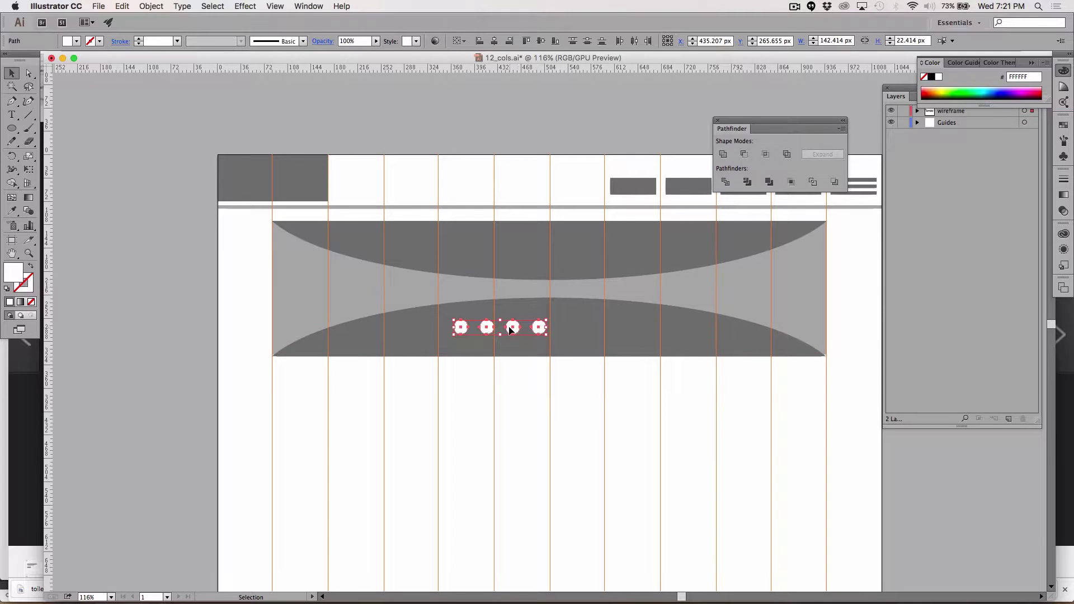
drag(510, 329, 559, 344)
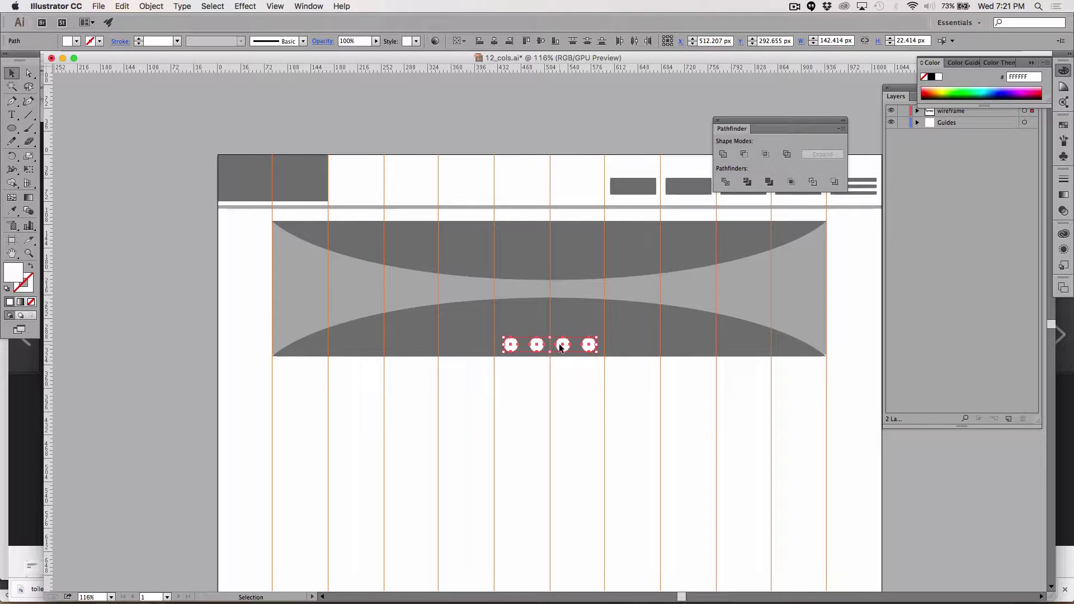
click(624, 431)
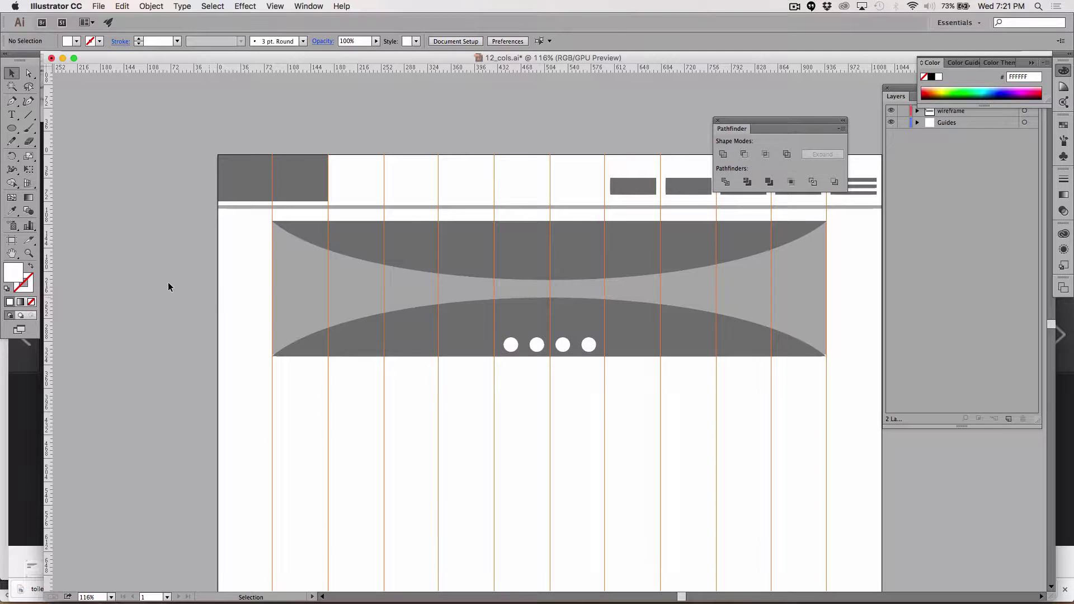
Add the text "<" in the blank area below the banner and set its font size to 60 pt.
click(12, 116)
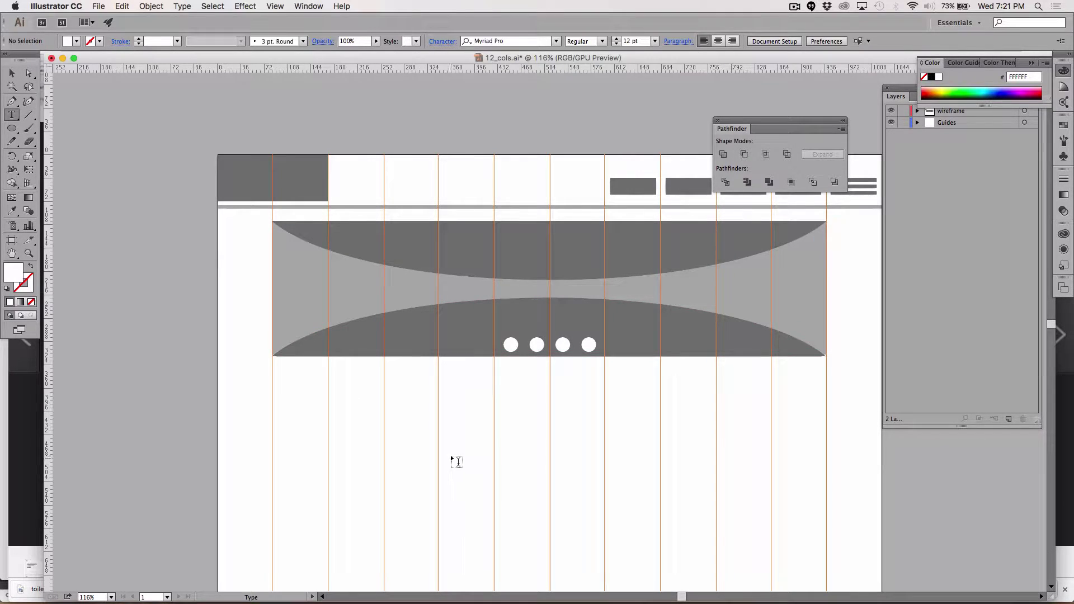
click(473, 471)
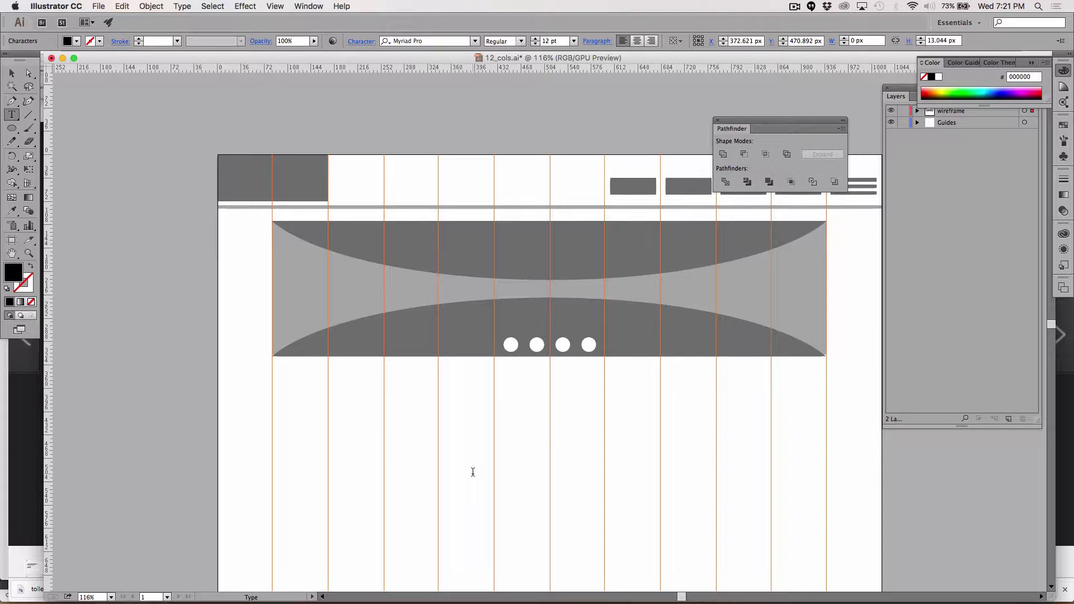
text(<)
drag(465, 460, 438, 461)
click(473, 42)
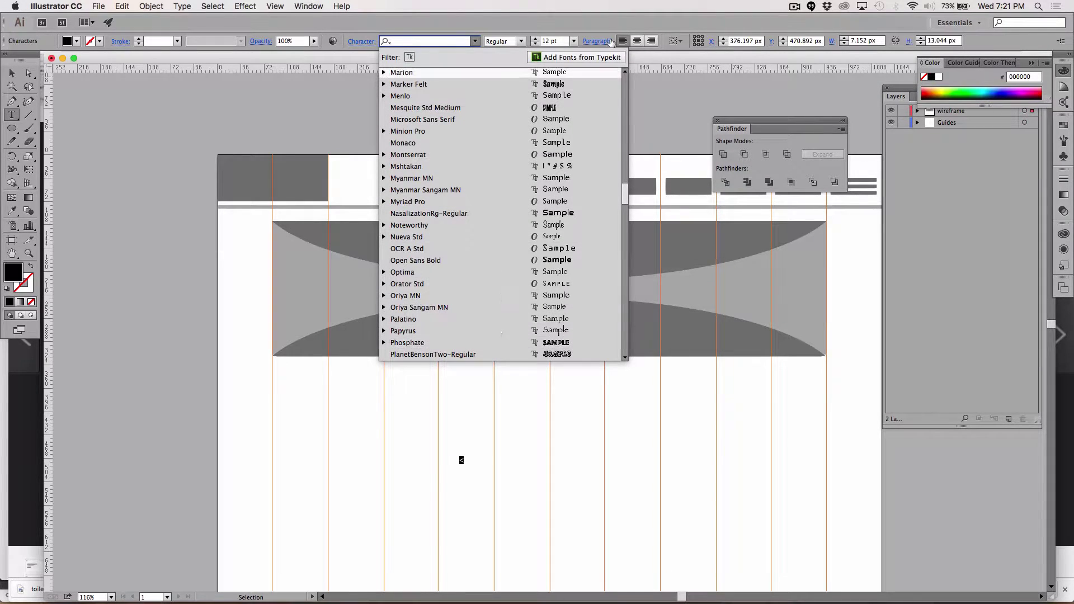
click(573, 41)
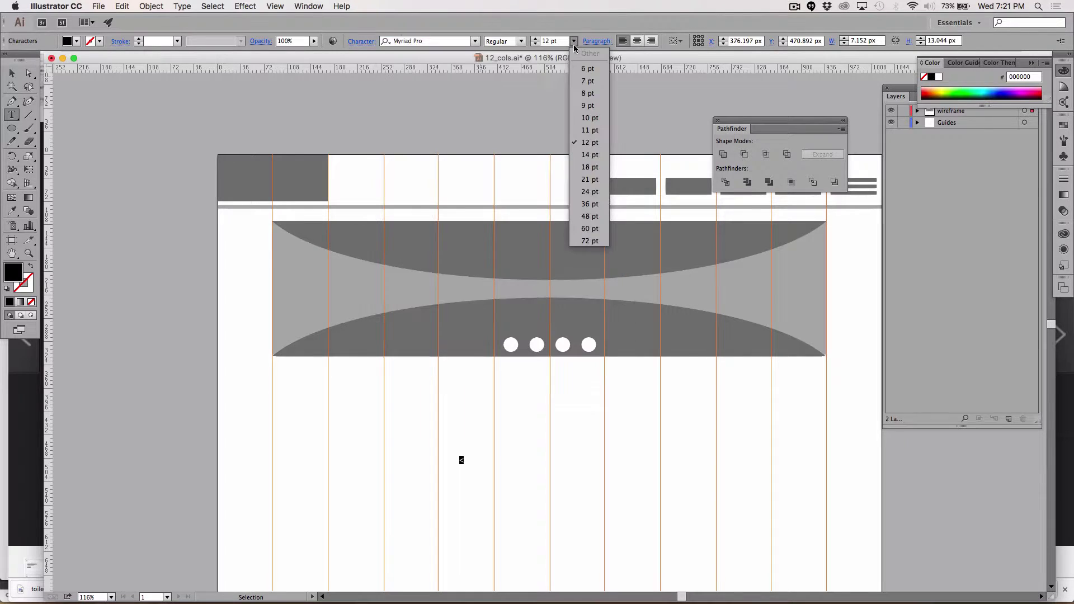
click(586, 228)
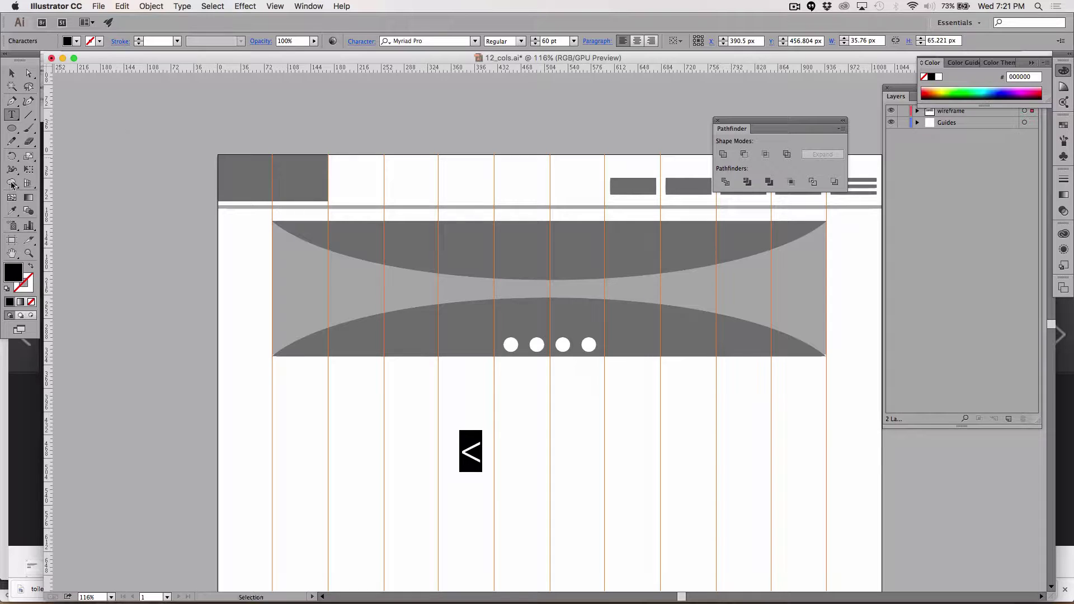
Fill the "<" with white FFFFFF and move it to the left end of the banner's light grey area.
double_click(14, 277)
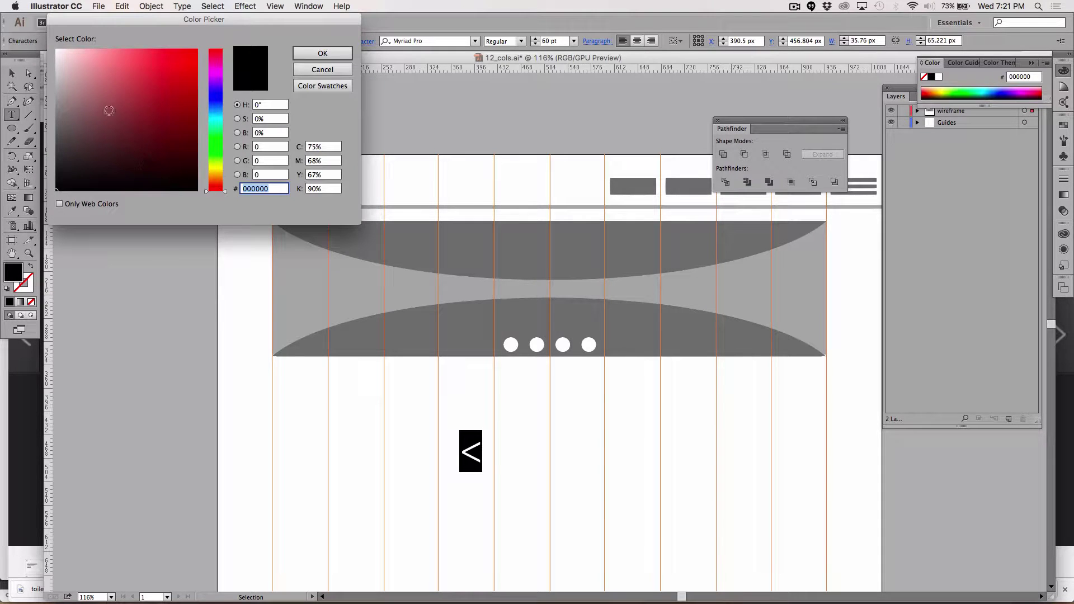
drag(109, 111, 56, 50)
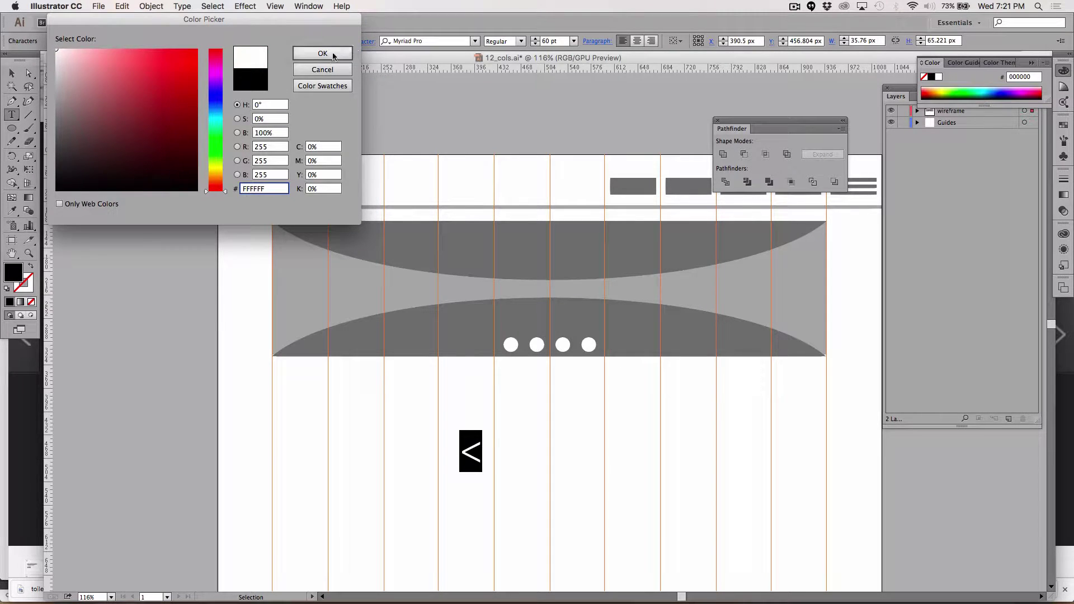
click(323, 53)
click(12, 73)
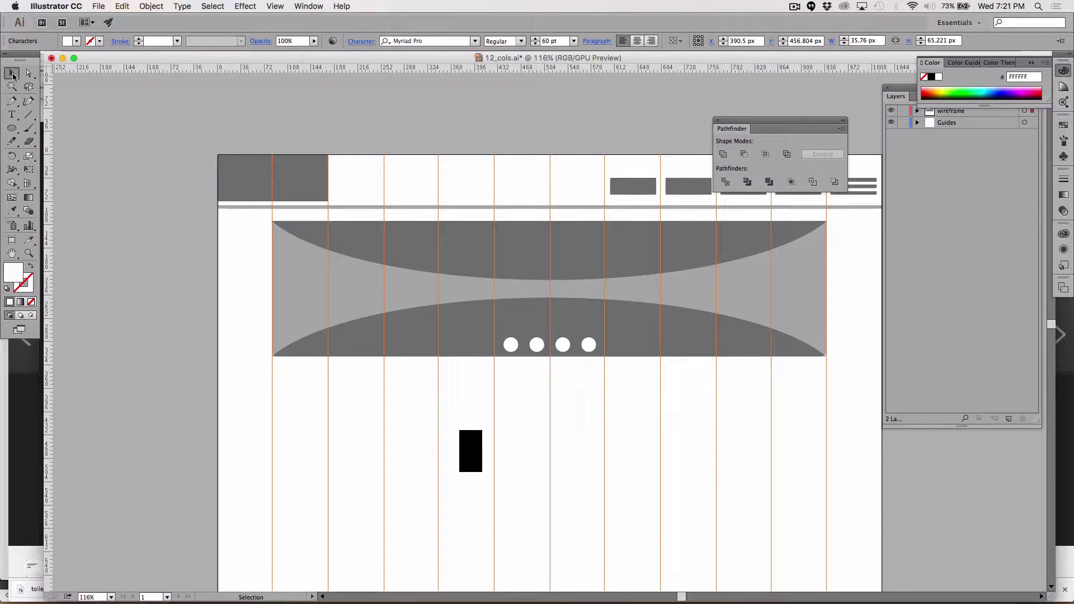
click(471, 453)
drag(470, 448, 287, 292)
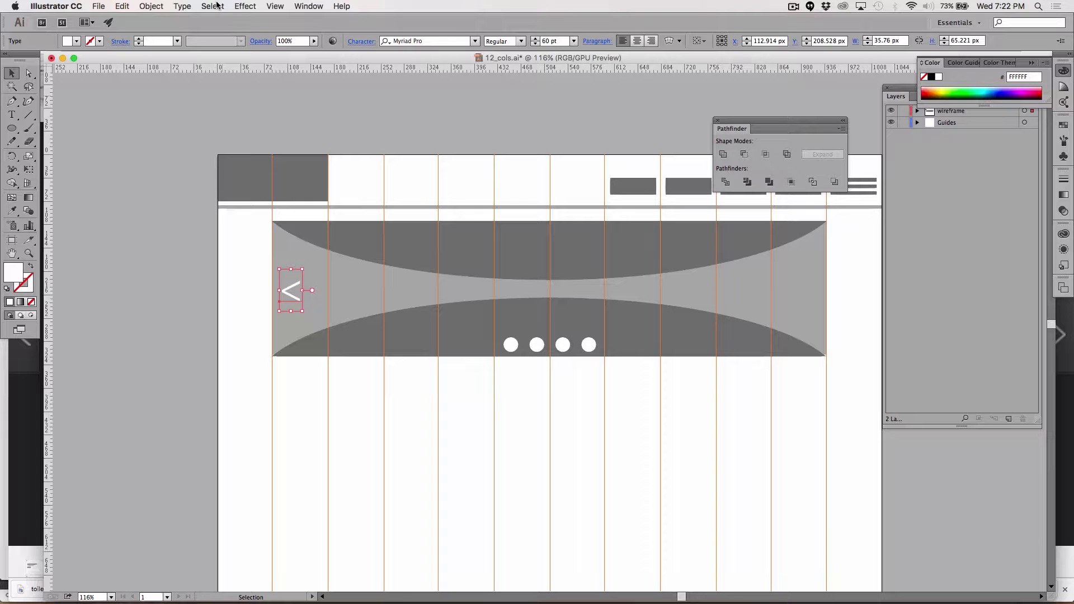
Convert the "<" to outlines and reflect a copy across the banner's vertical centre line to its right end.
click(185, 6)
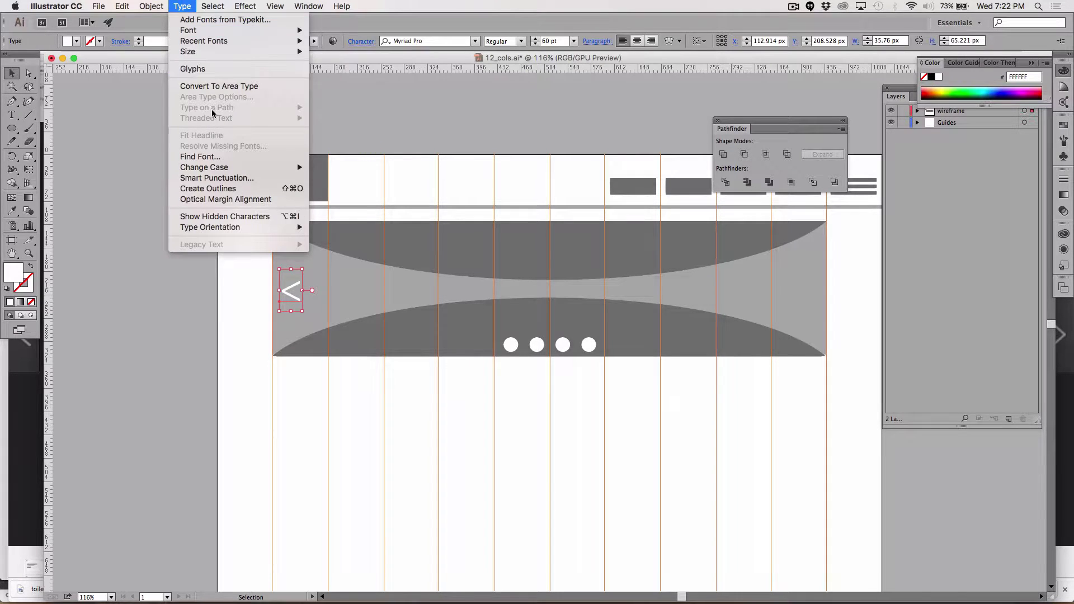
click(202, 189)
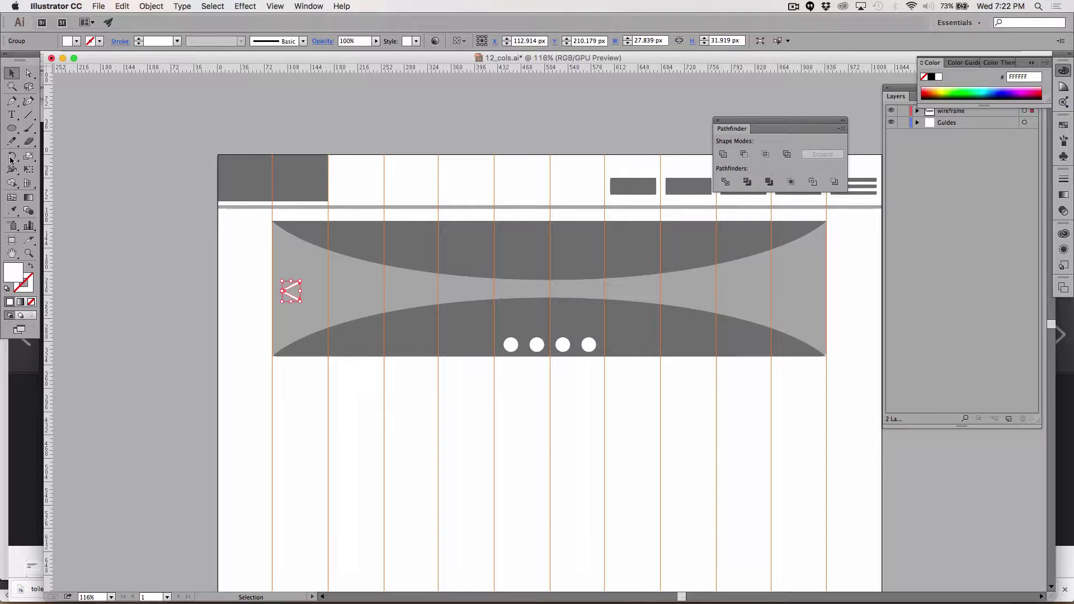
drag(13, 158, 66, 173)
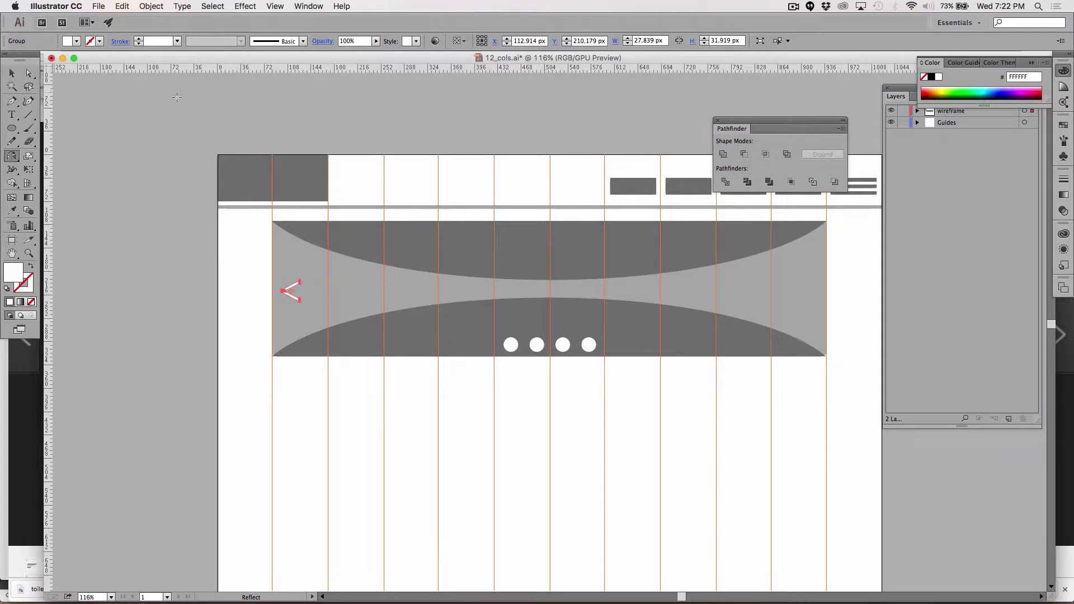
click(11, 157)
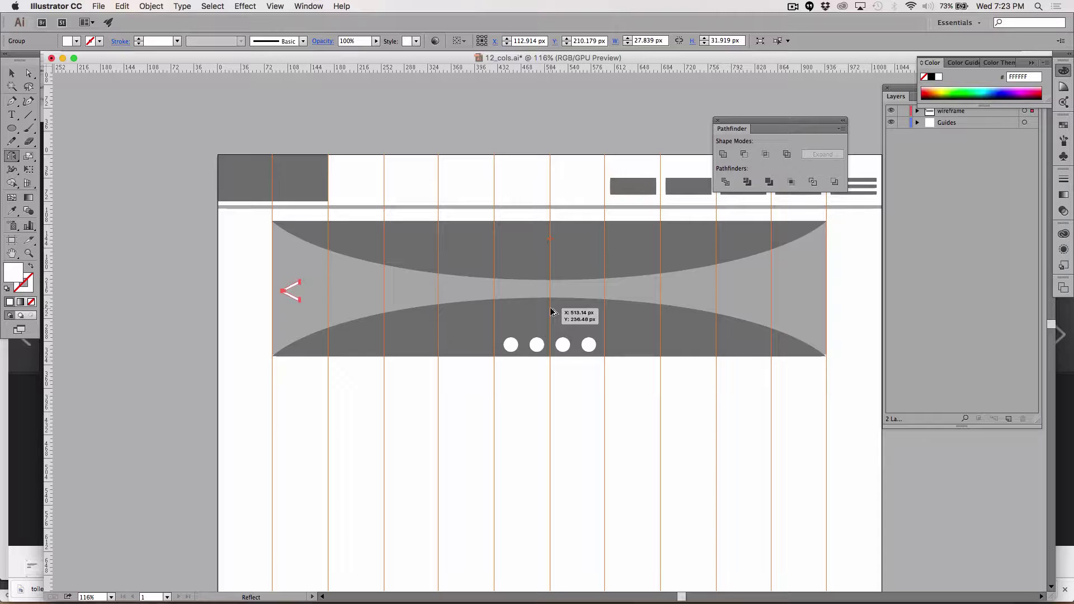
drag(551, 311, 551, 312)
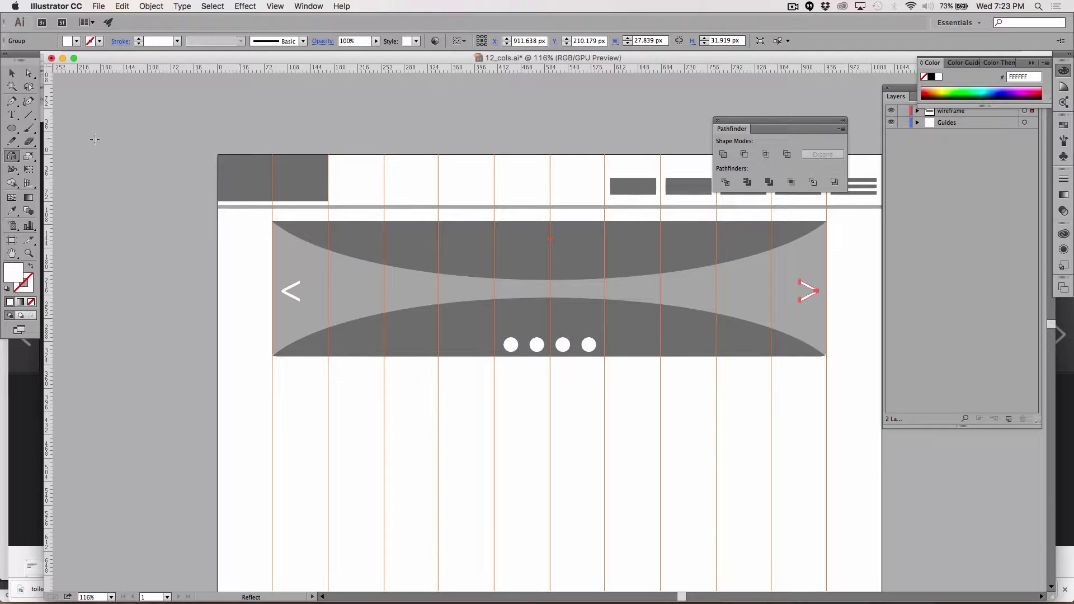
Select the banner rectangle, both arches, the four circles and both arrows, and group them.
click(12, 75)
click(135, 185)
drag(172, 267, 230, 236)
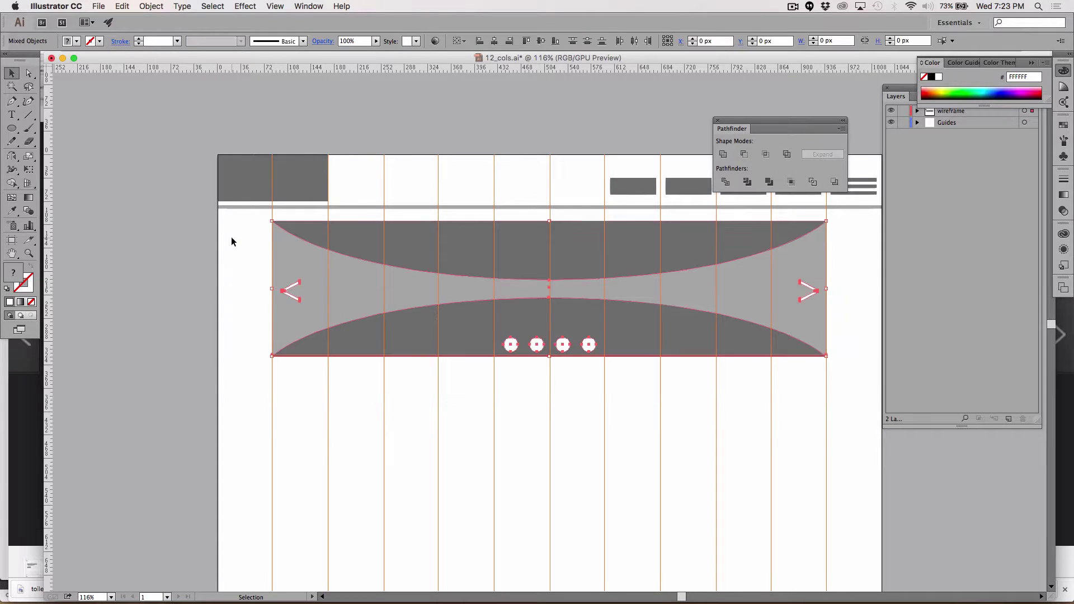
click(151, 7)
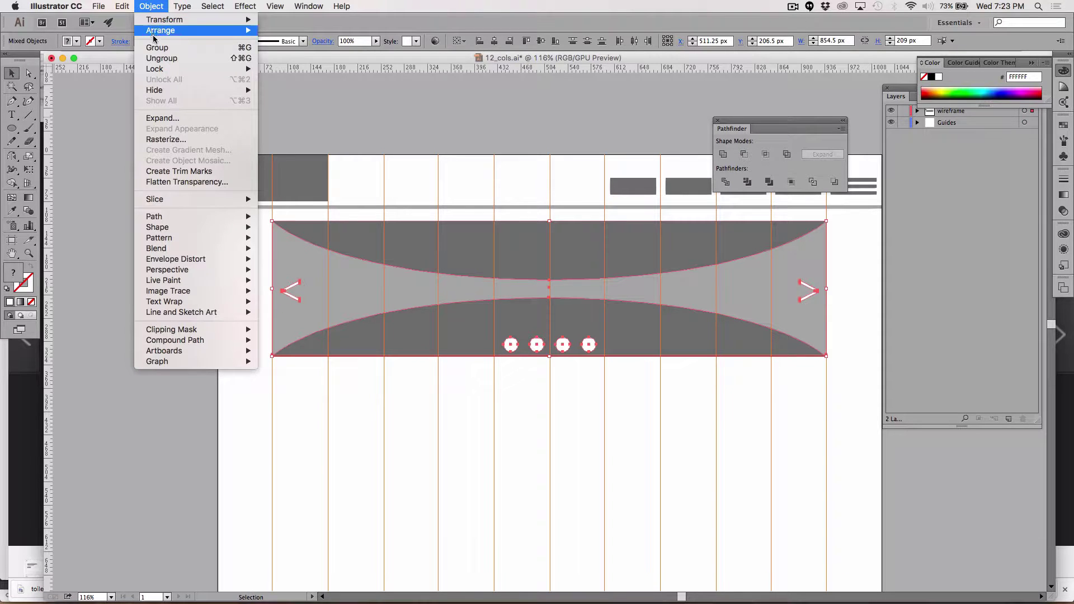
click(156, 49)
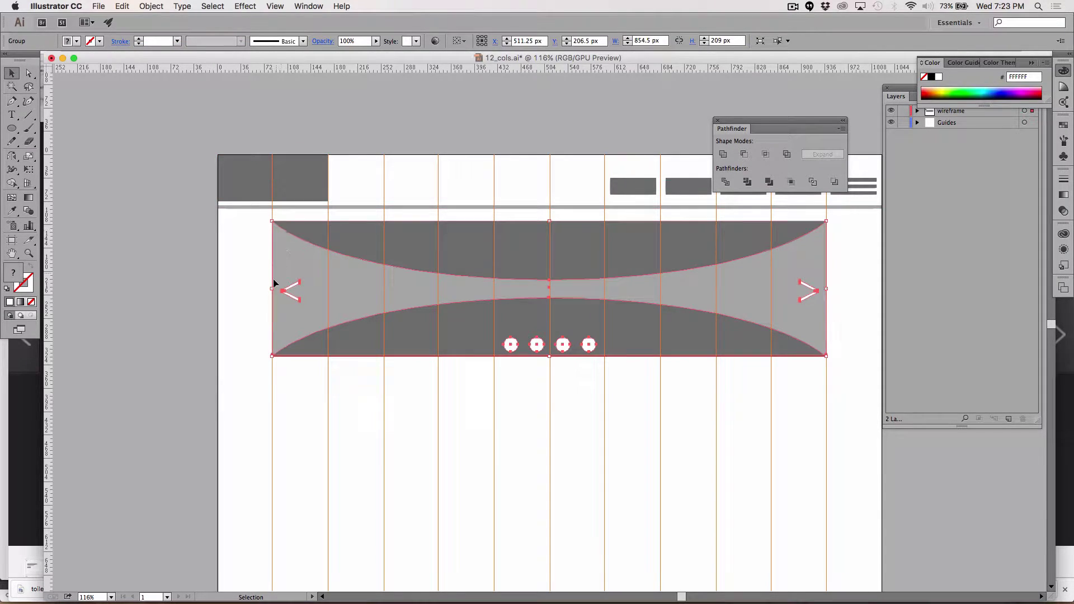
Stretch the grouped banner horizontally to both artboard edges so it is 1024 px wide.
drag(272, 290, 216, 282)
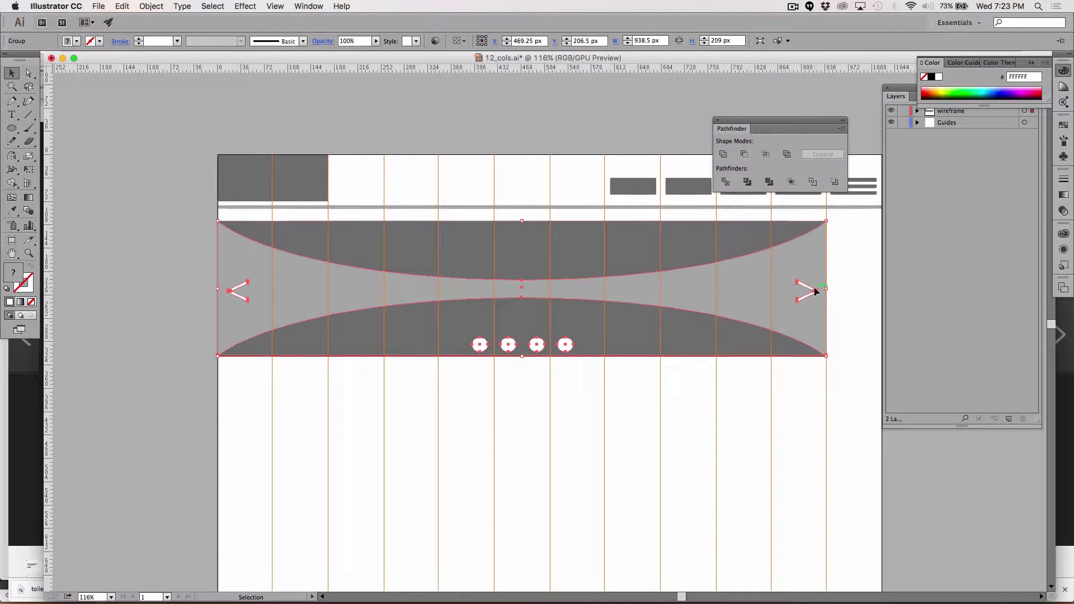
drag(826, 289, 883, 290)
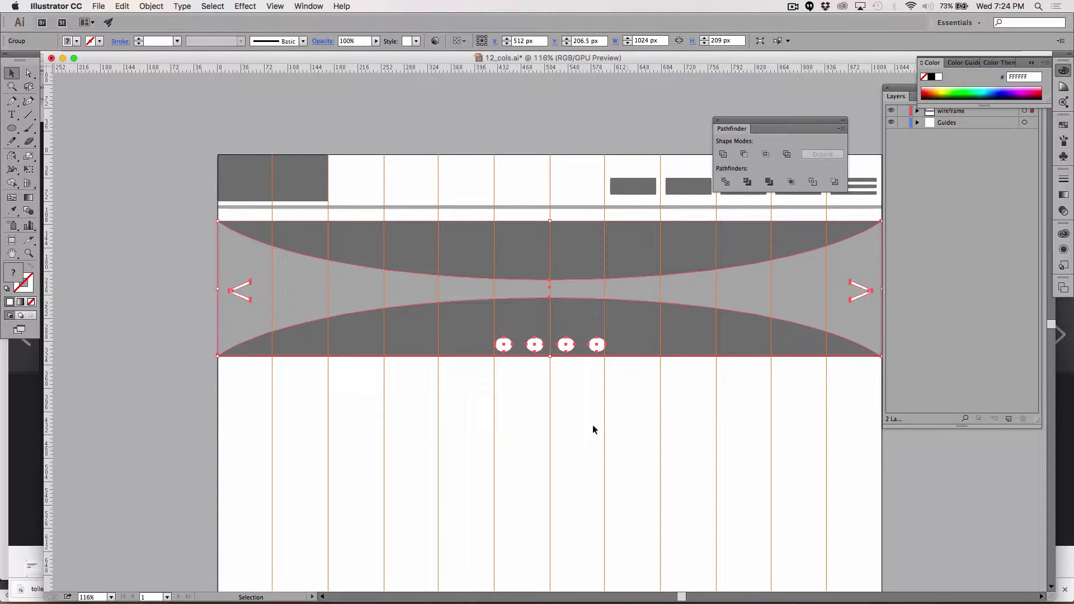
click(567, 387)
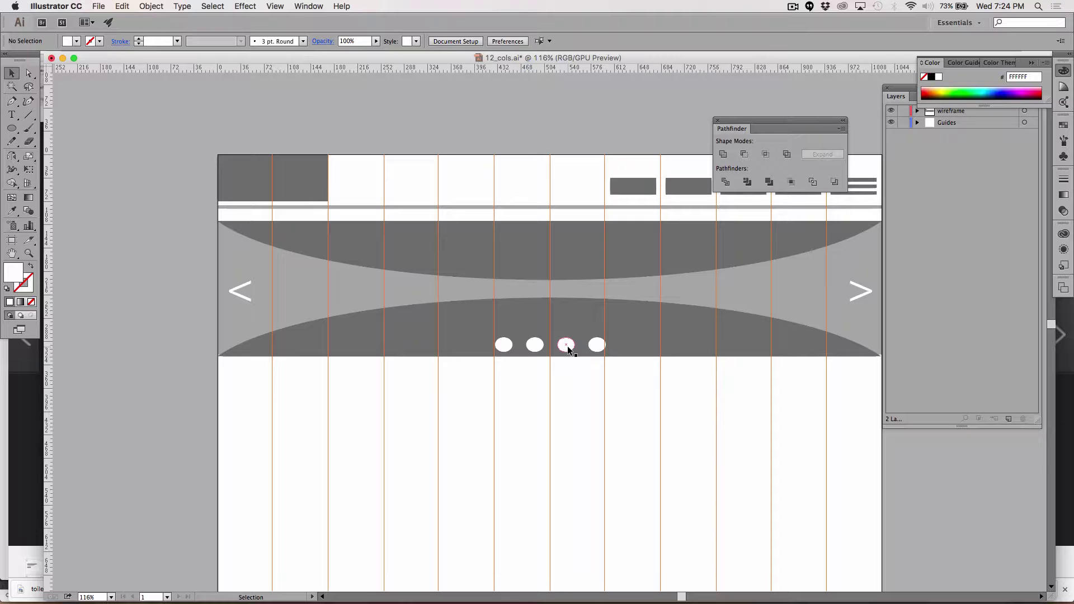
click(567, 346)
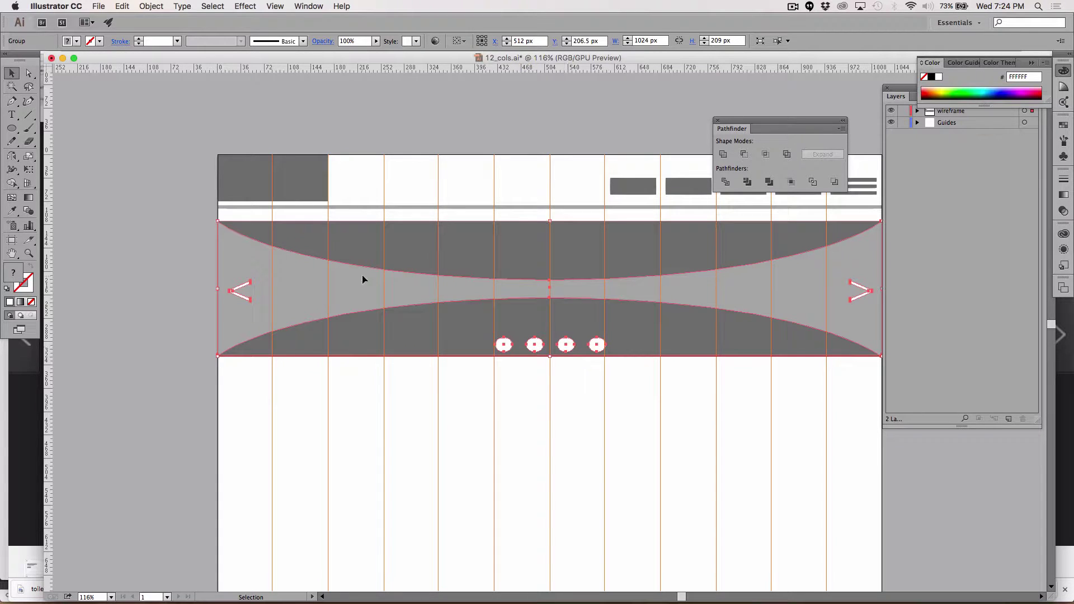
click(65, 132)
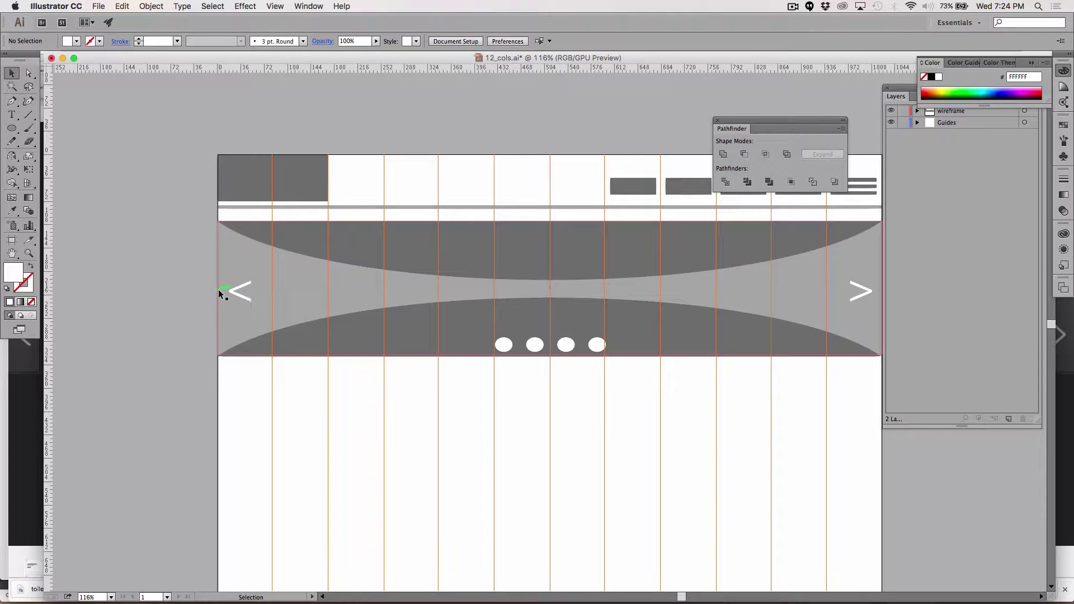
Draw a two-column-wide bar about 172 × 17 px below the banner from the first inner guide and fill it with the banner's light grey ADADAD.
scroll(219, 291, down, 5)
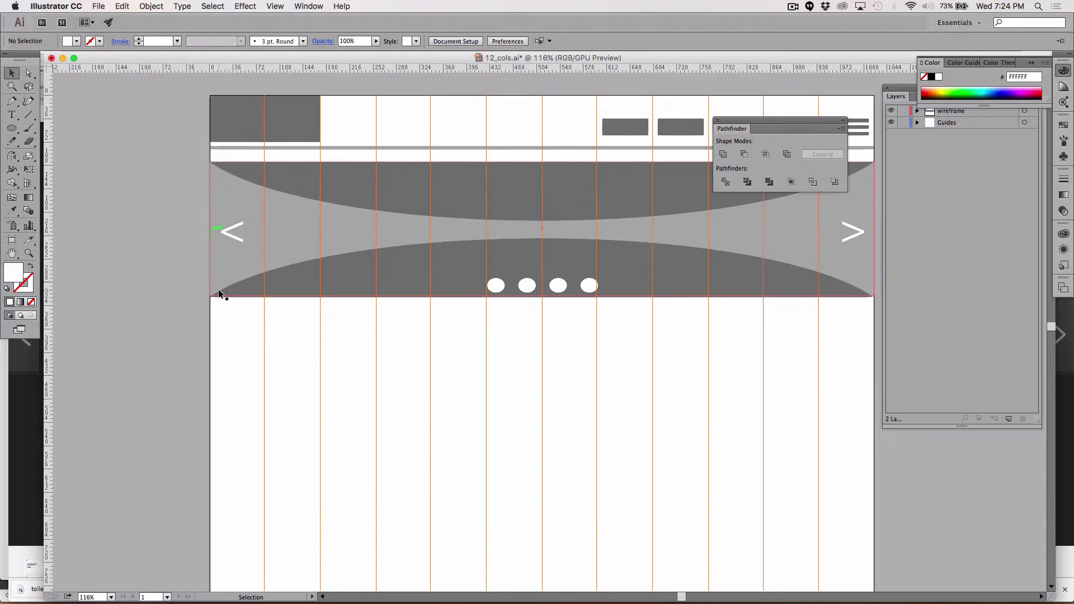
scroll(219, 291, right, 7)
scroll(219, 294, left, 2)
scroll(218, 294, down, 1)
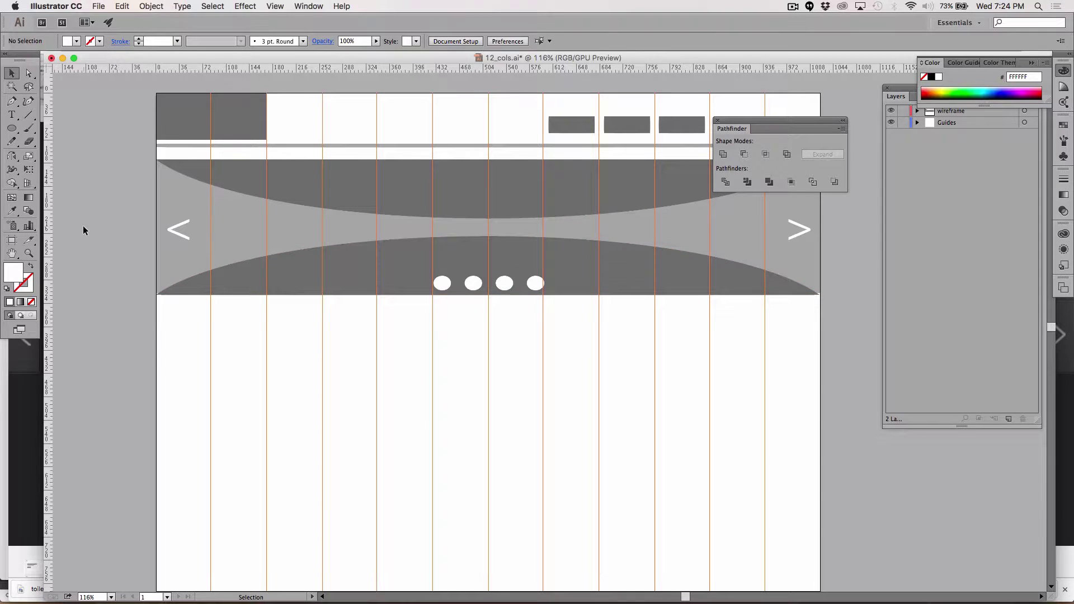
drag(13, 129, 39, 125)
drag(210, 332, 322, 342)
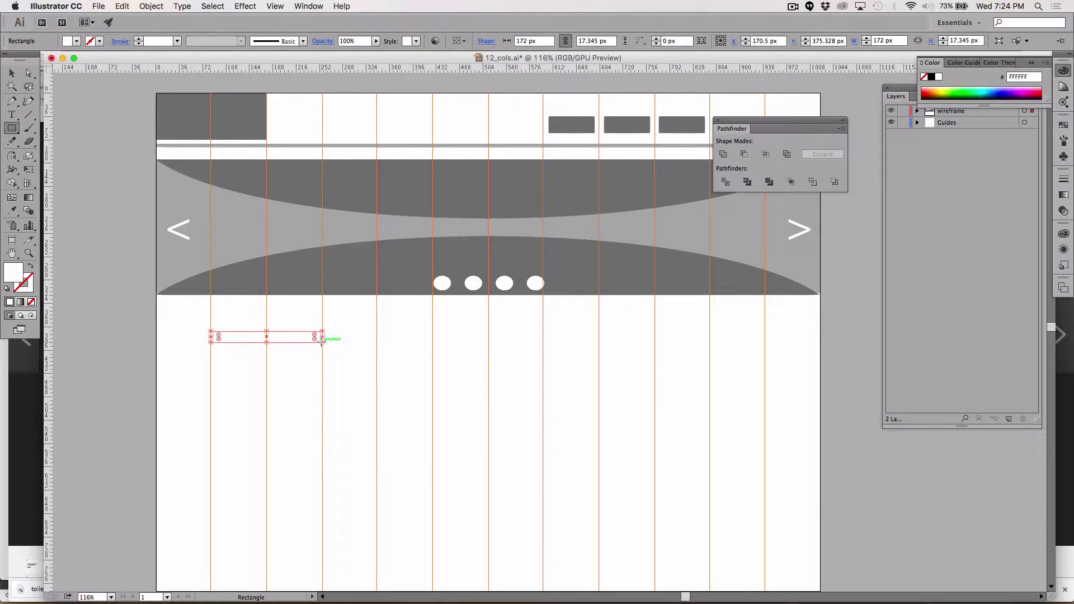
key(i)
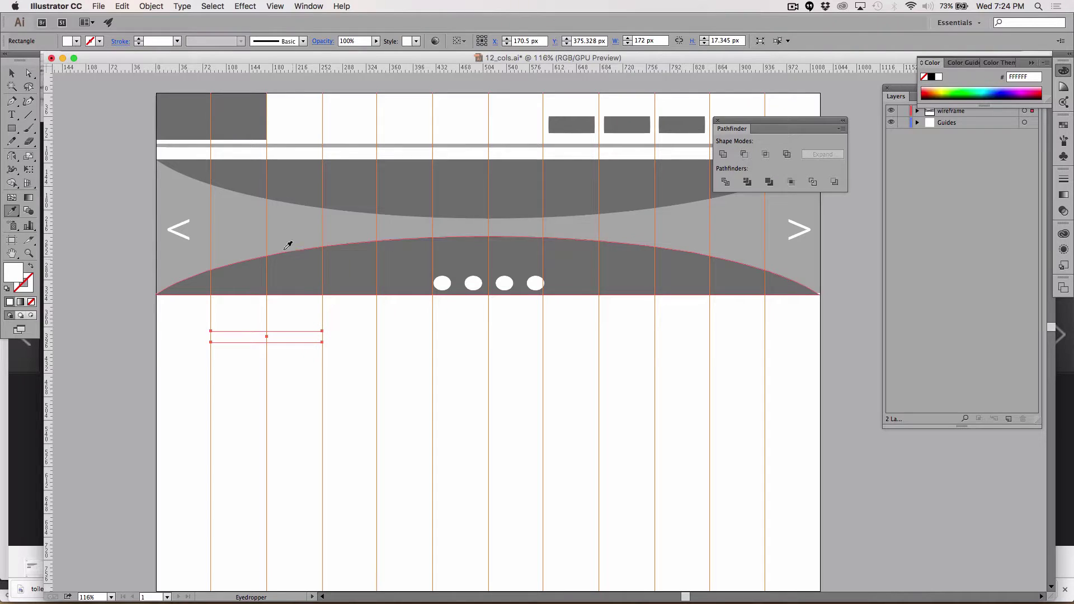
click(291, 194)
click(11, 73)
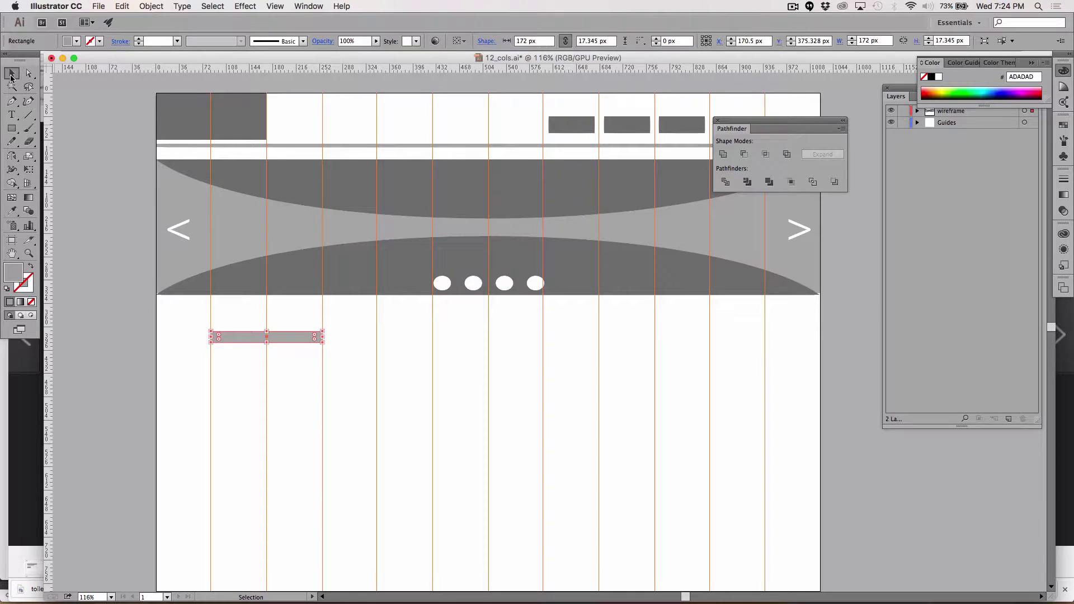
Duplicate the light grey bar three times across the row, leaving one empty grid column between bars.
drag(232, 336, 398, 354)
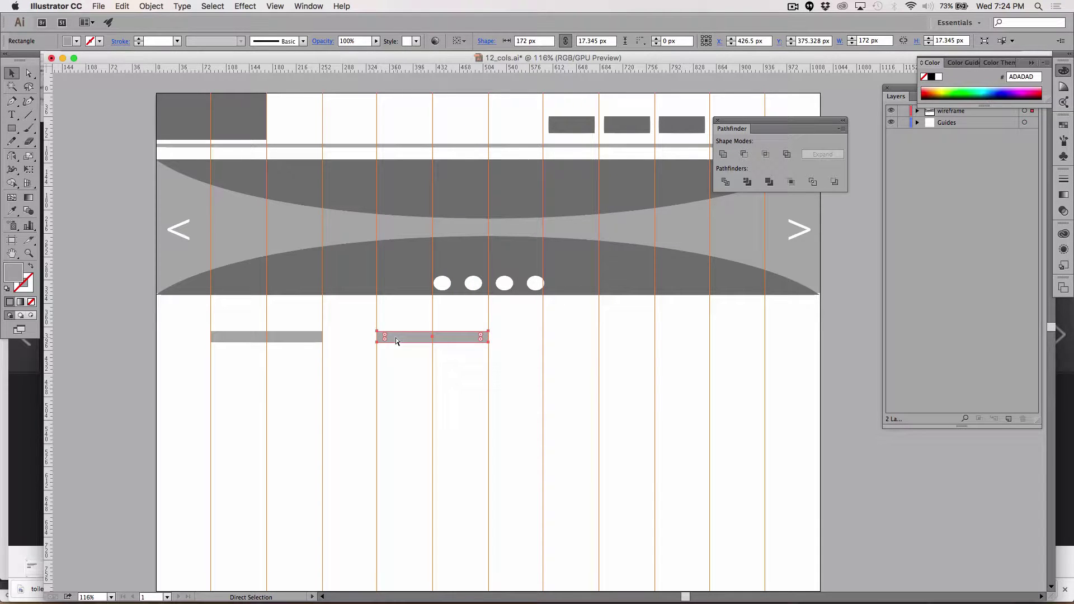
key(super+d)
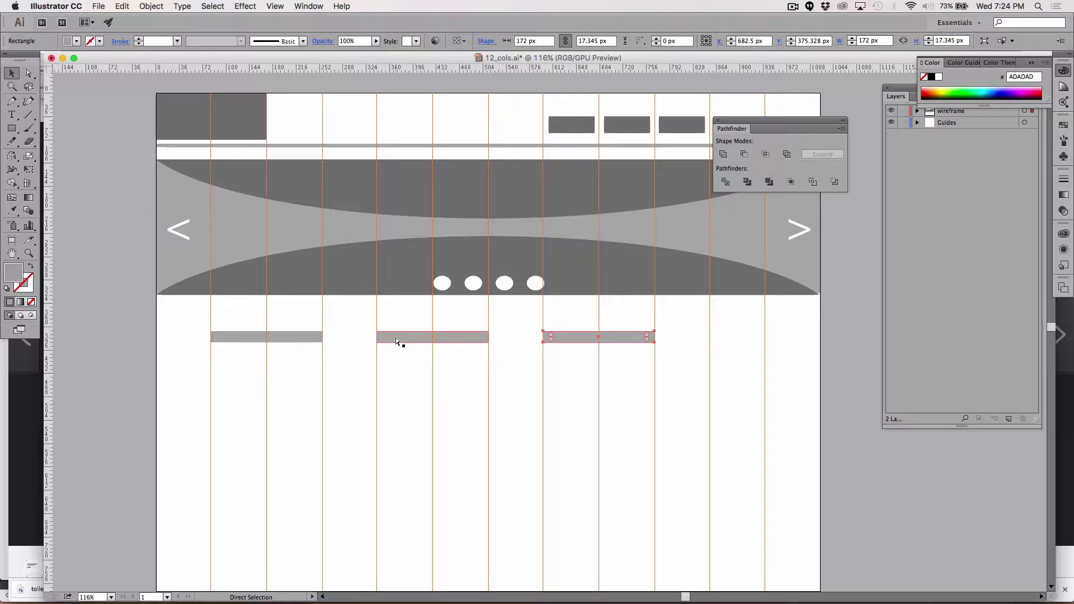
key(super+d)
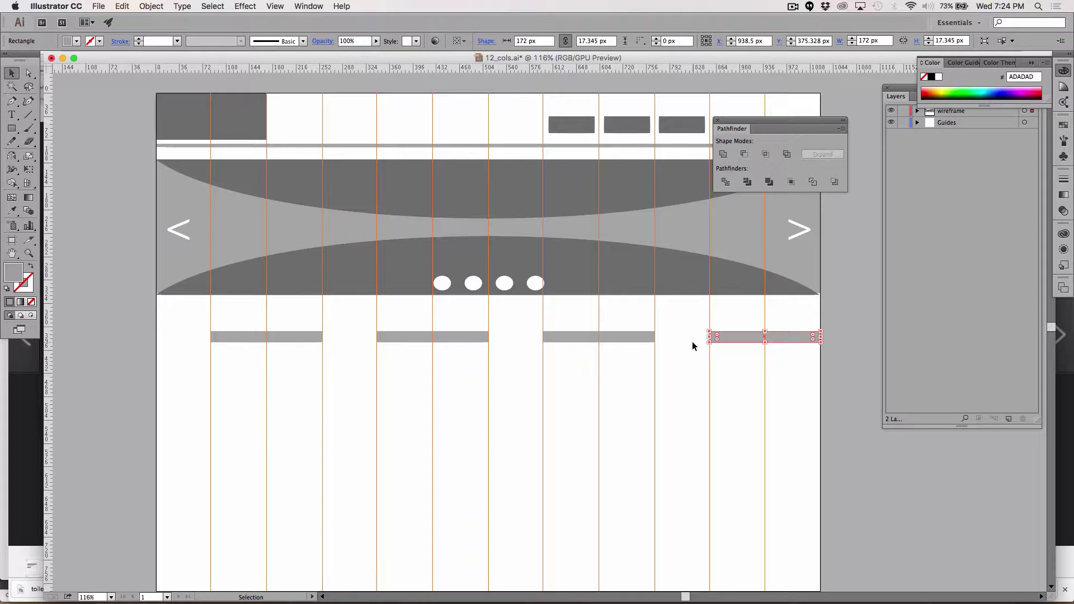
key(Left)
key(Left)
key(Left)
key(Left)
key(Left)
key(Left)
key(Left)
key(Left)
key(Left)
key(Left)
key(Left)
key(Left)
key(Left)
key(Left)
key(Left)
key(Left)
key(Left)
key(Left)
key(Left)
key(Left)
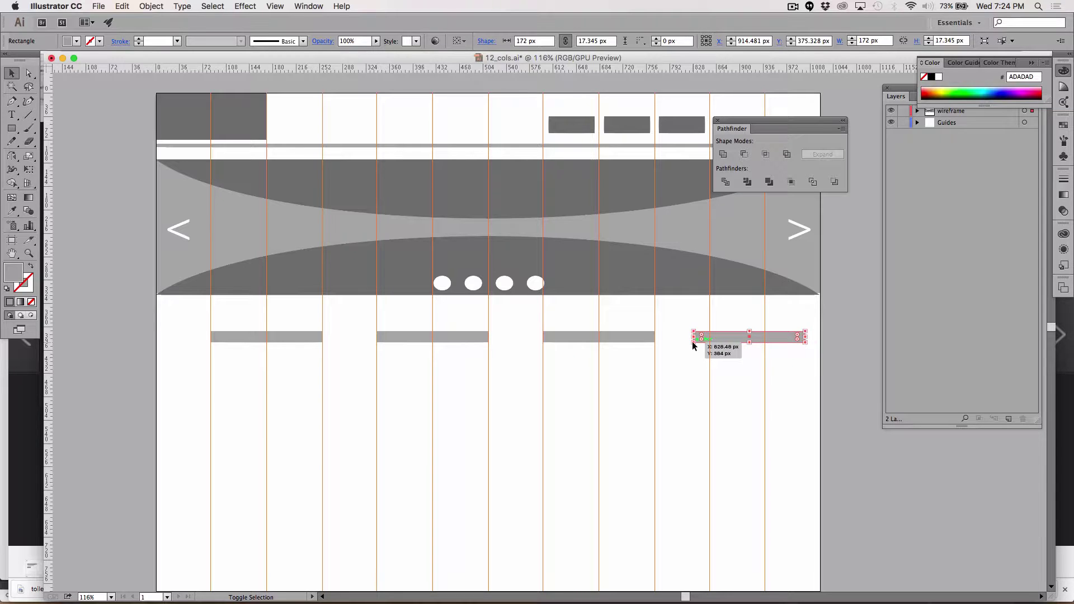
key(Right)
key(Right)
key(Right)
key(Right)
key(Right)
key(Right)
key(Right)
key(Right)
key(Right)
key(Right)
key(Right)
key(Right)
key(Right)
key(Right)
key(Right)
key(Right)
key(Right)
key(Right)
key(Right)
key(Right)
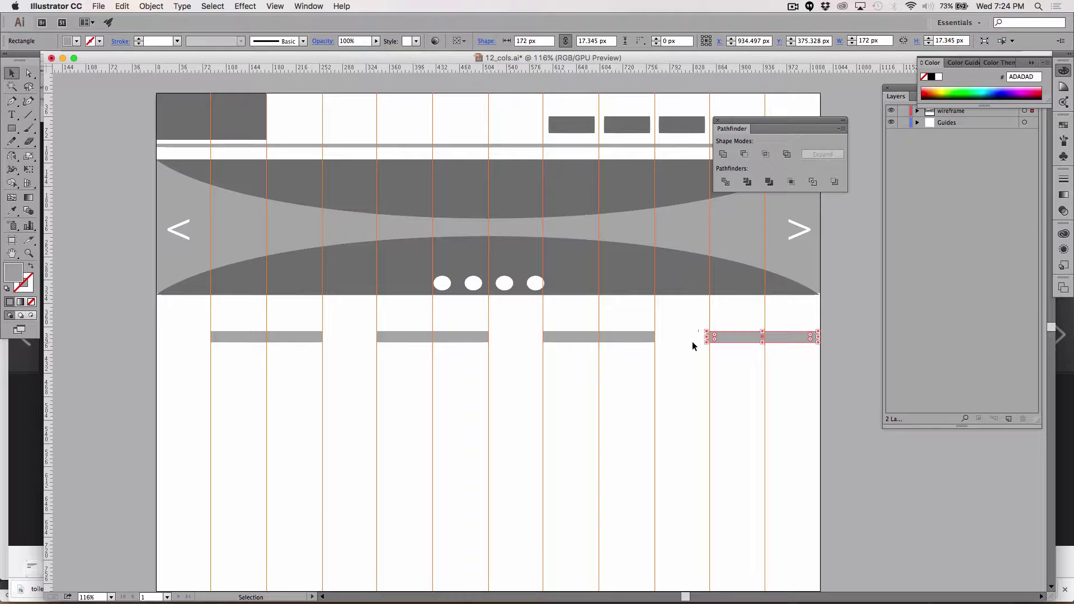
click(771, 387)
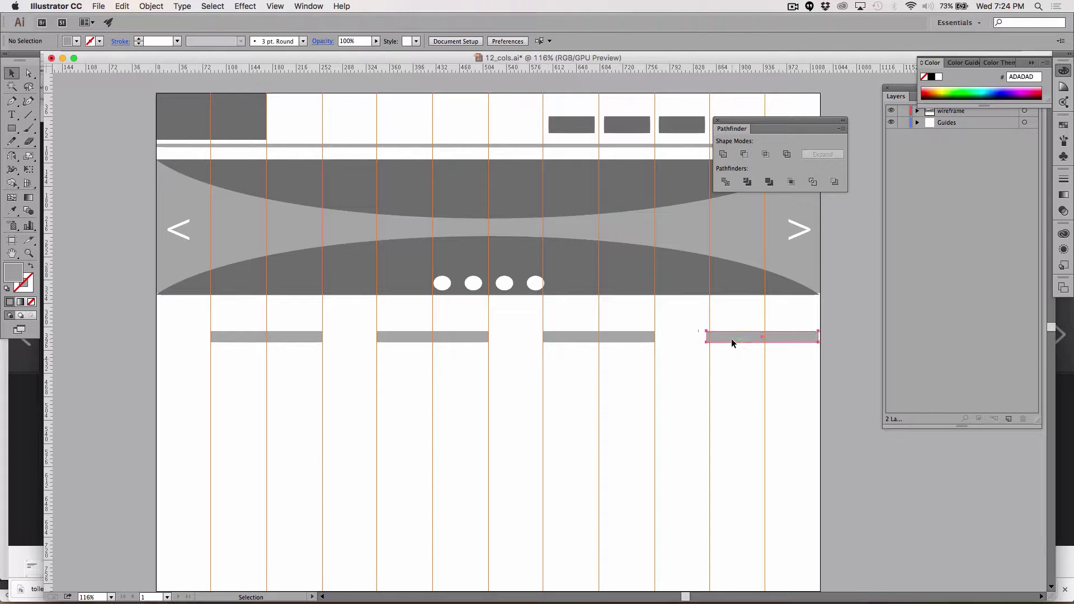
drag(731, 339, 733, 339)
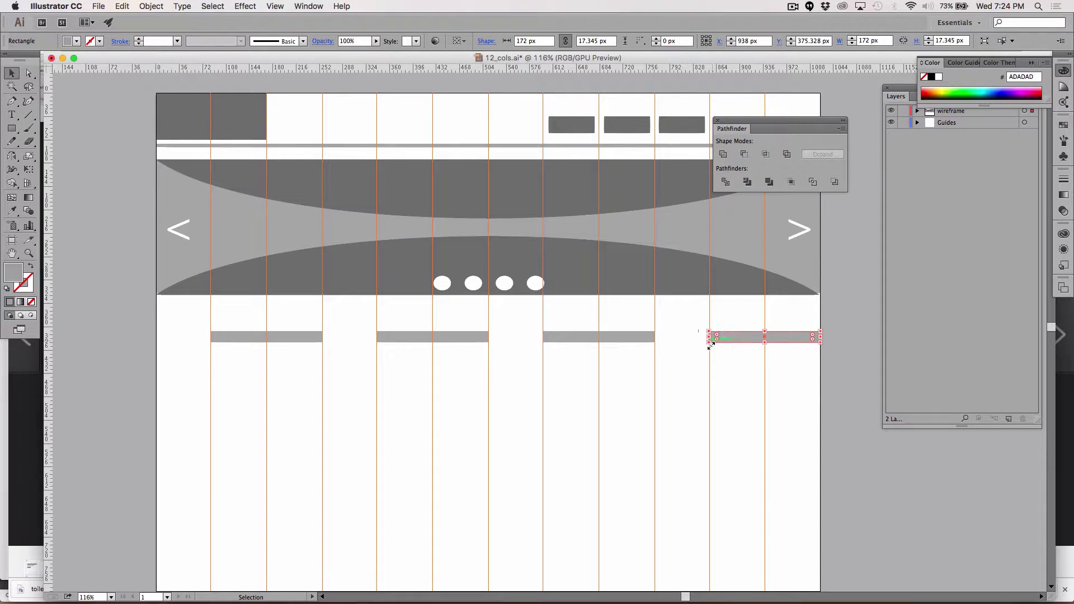
click(749, 371)
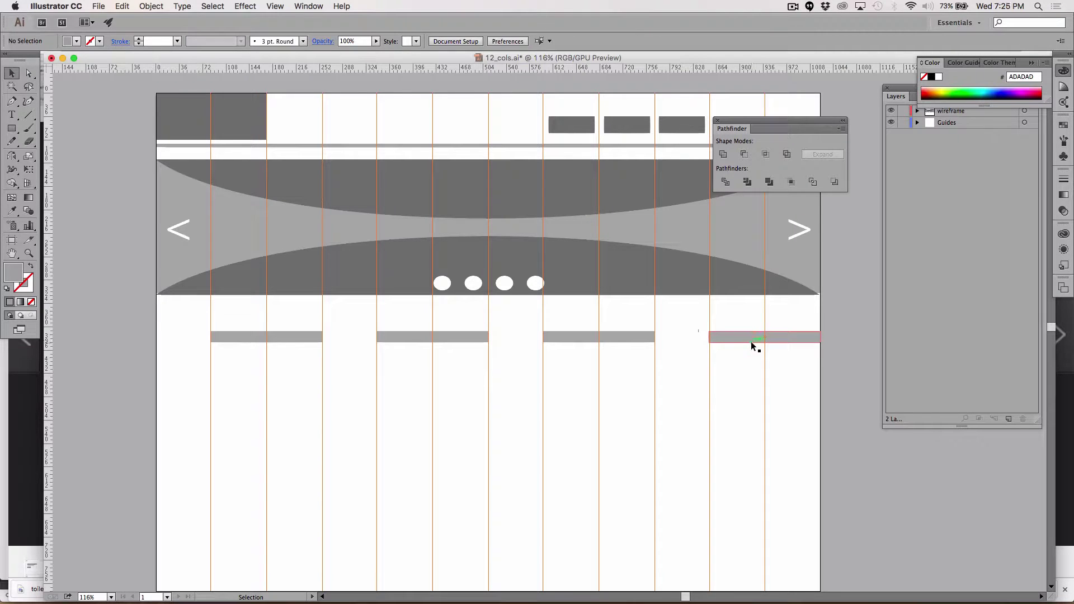
Select all four light grey bars and shift them left together until the row is centred on the artboard.
drag(819, 408, 202, 324)
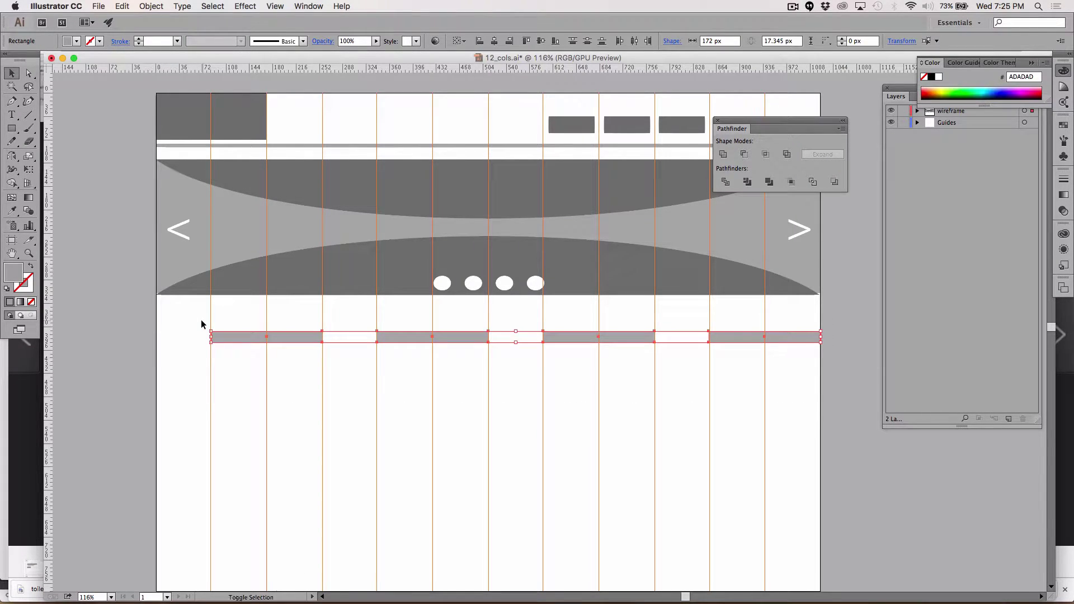
key(shift+Left)
key(shift+Left)
key(shift+Left)
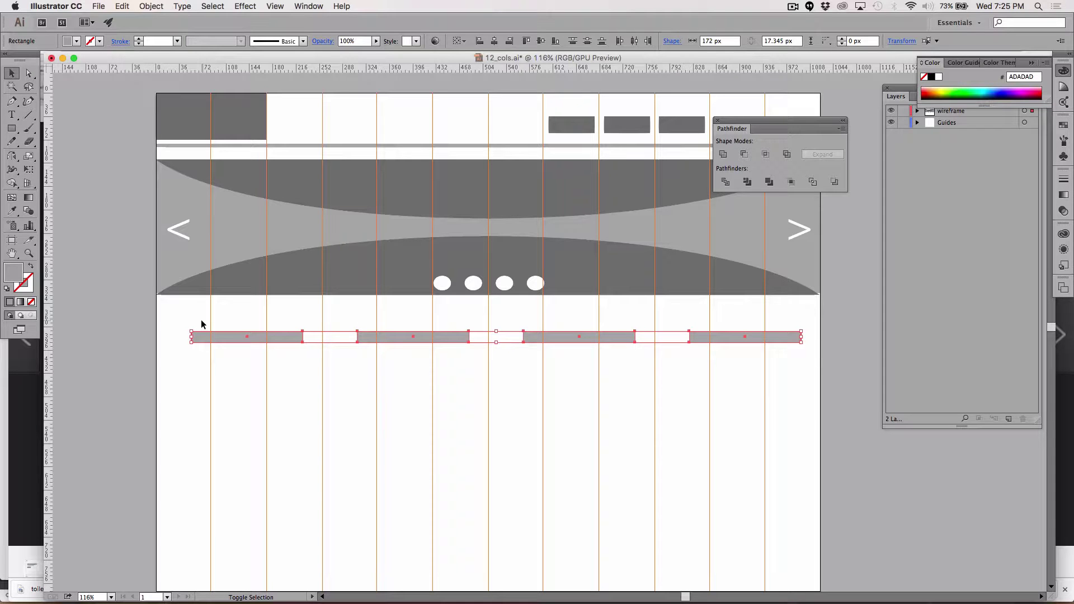
key(Left)
key(Left)
key(Left)
key(Left)
key(Left)
key(Left)
key(Left)
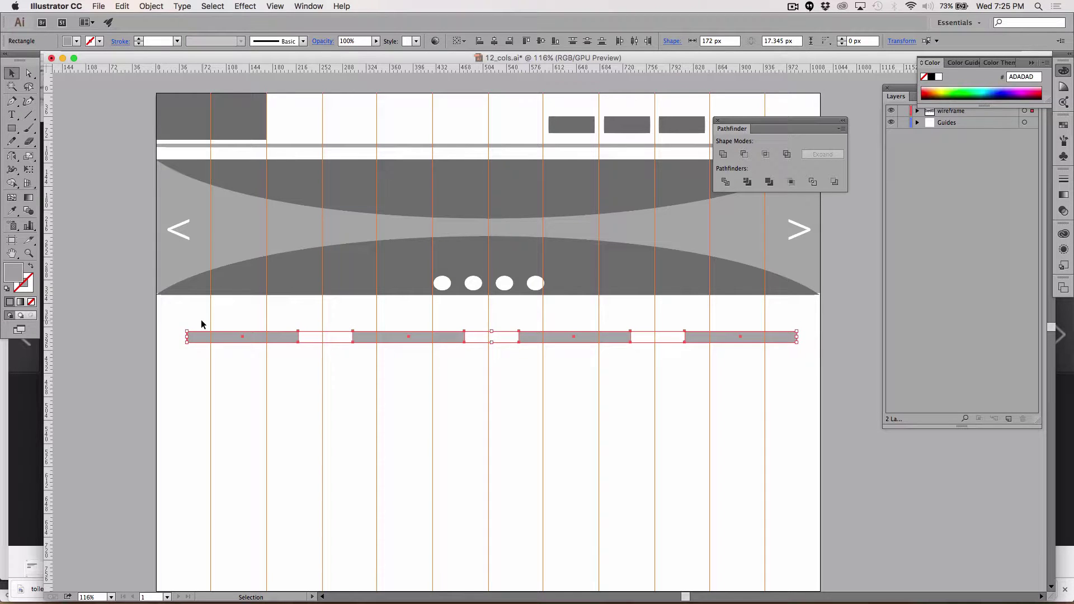
key(Left)
key(Left)
key(Left)
key(Left)
click(478, 518)
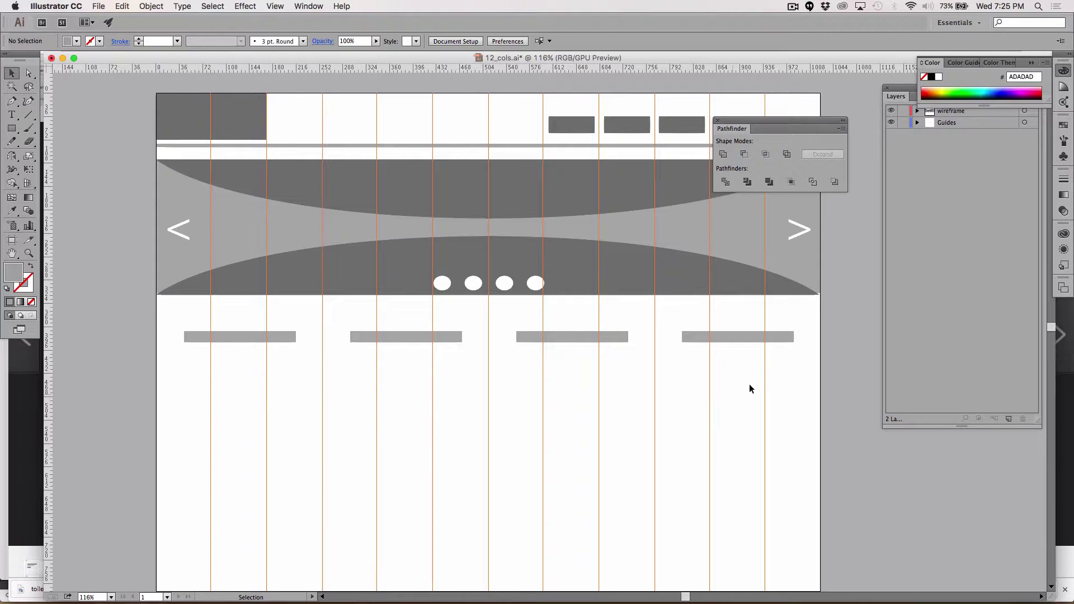
Move the row of four bars up, leaving a small gap beneath the banner.
drag(599, 358, 188, 328)
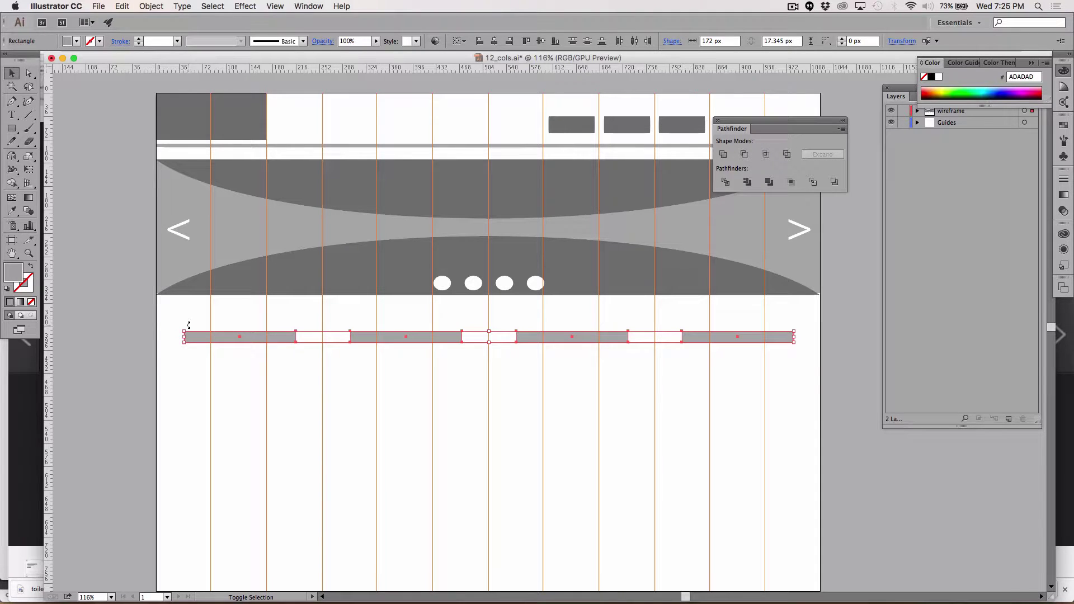
key(shift+Up)
key(shift+Up)
key(shift+Up)
key(shift+Up)
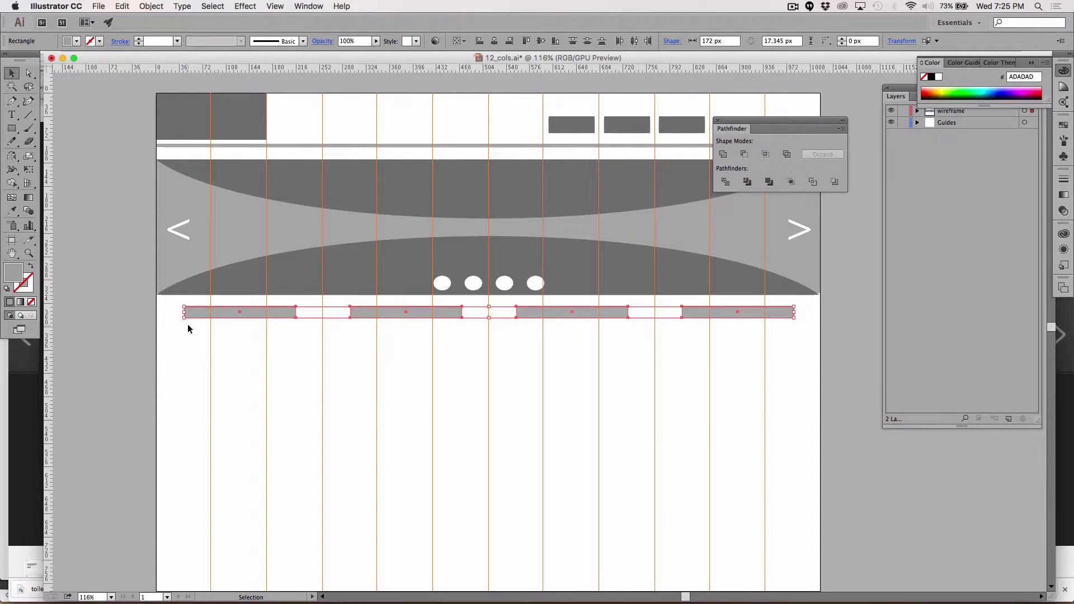
key(Down)
key(Down)
key(Down)
key(Down)
key(Down)
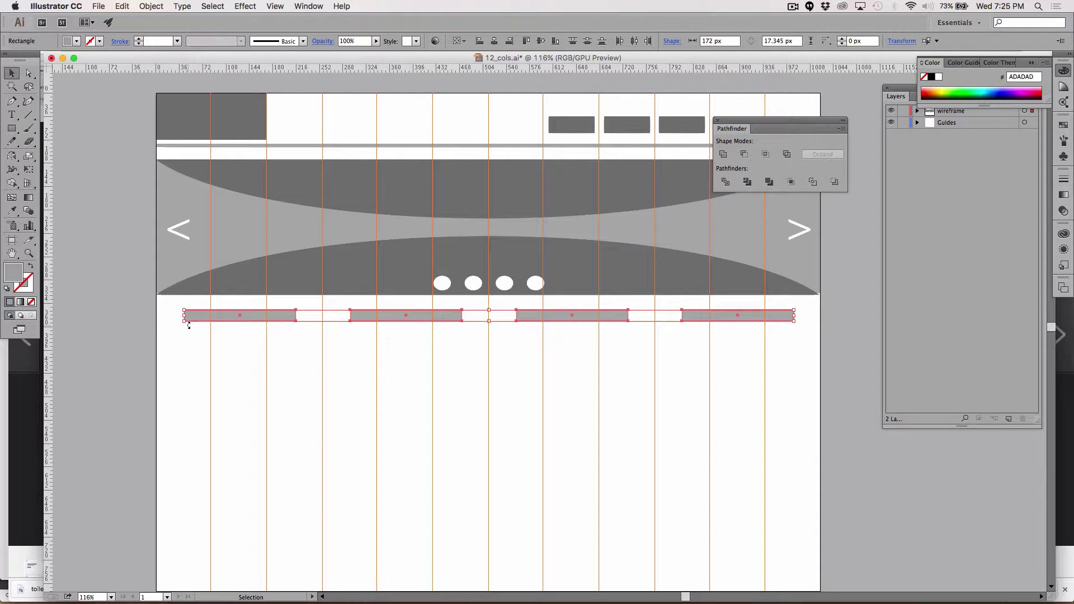
click(232, 372)
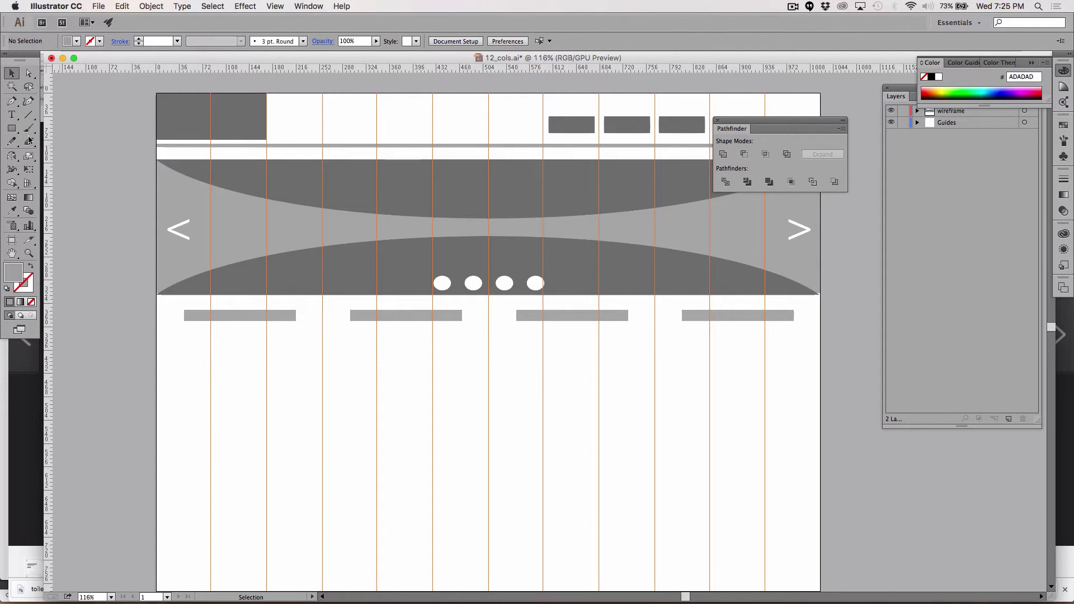
Draw a 172 × 125 px rectangle under the first bar and fill it with the arches' dark grey 777777.
click(12, 128)
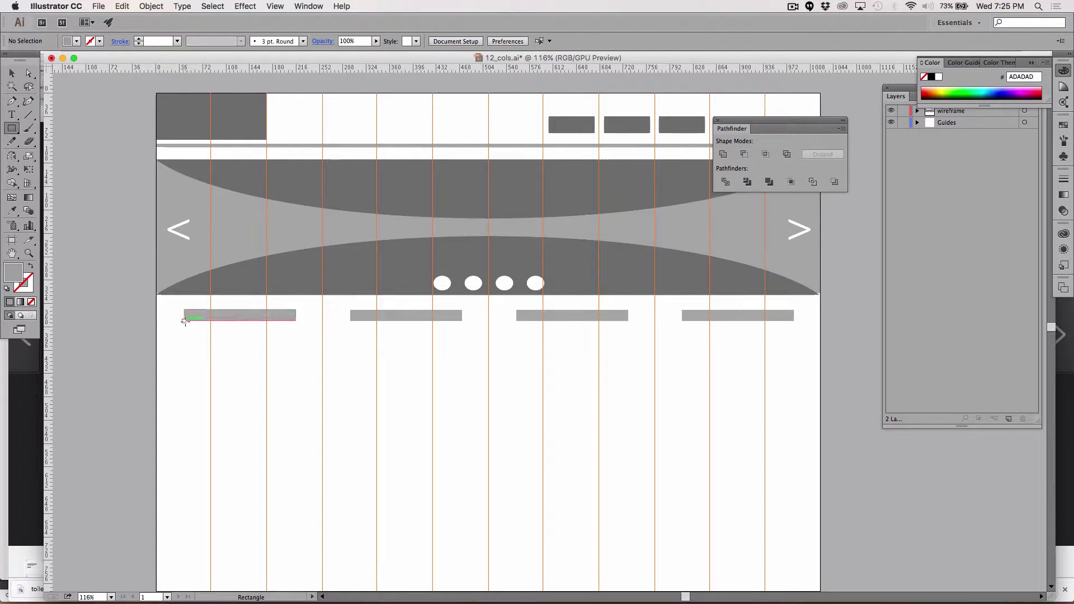
mouse_move(184, 327)
mouse_down()
mouse_move(288, 386)
mouse_move(296, 408)
mouse_up()
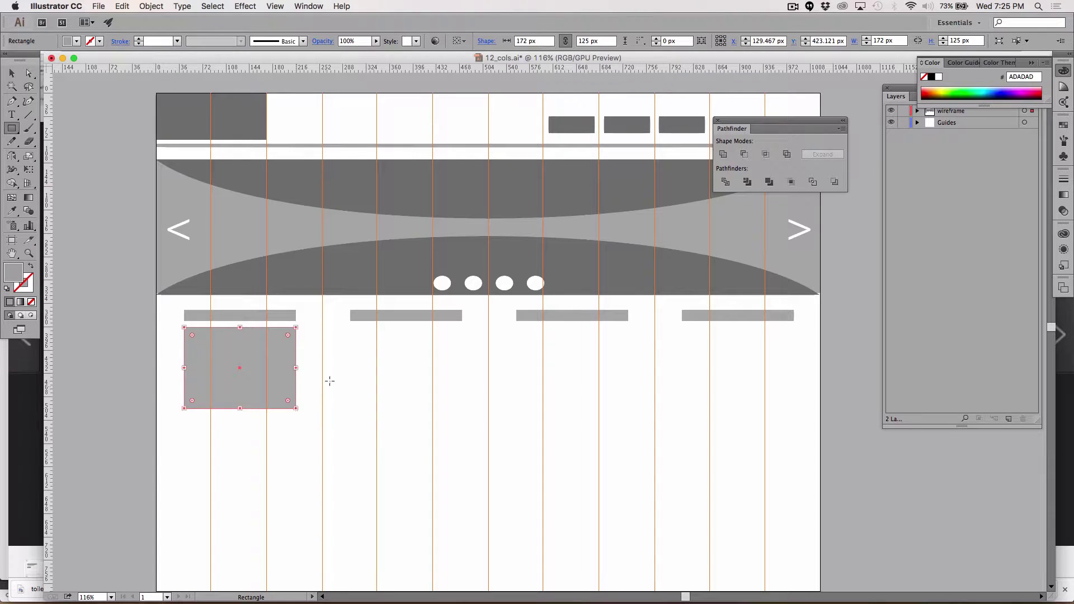
key(i)
click(342, 263)
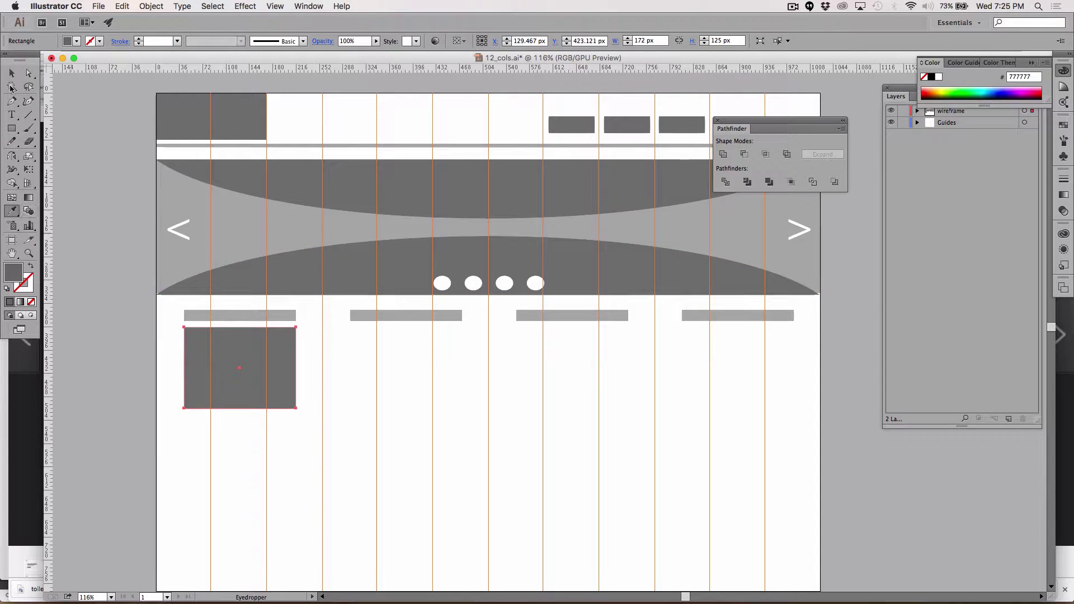
click(11, 73)
click(93, 311)
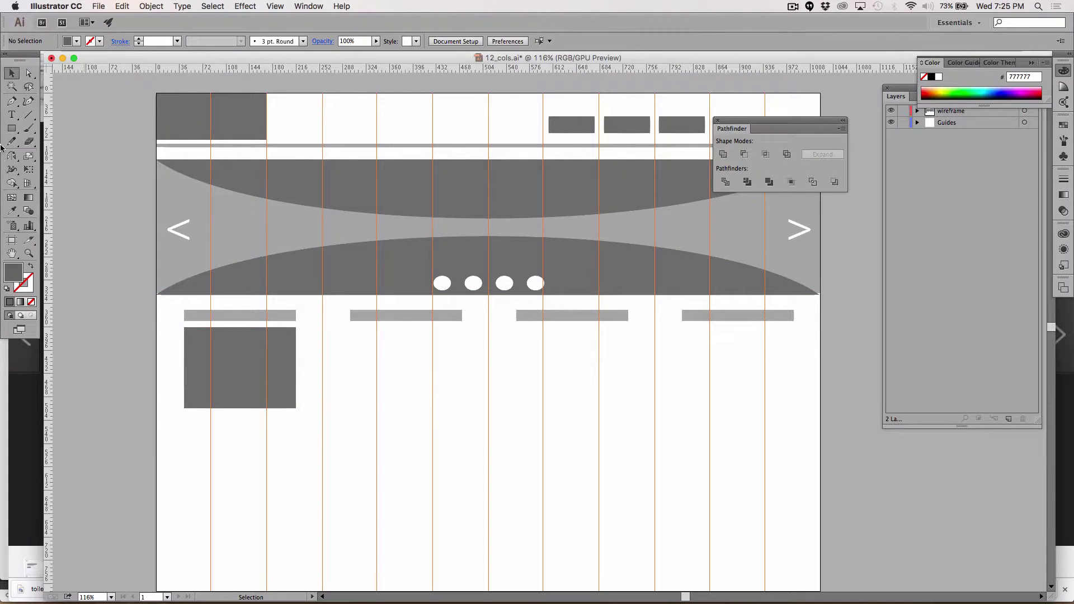
Copy the first bar beneath the dark rectangle, reduce its height to about 8.7 px, and repeat it downward to make four text lines.
drag(227, 316, 231, 432)
click(240, 464)
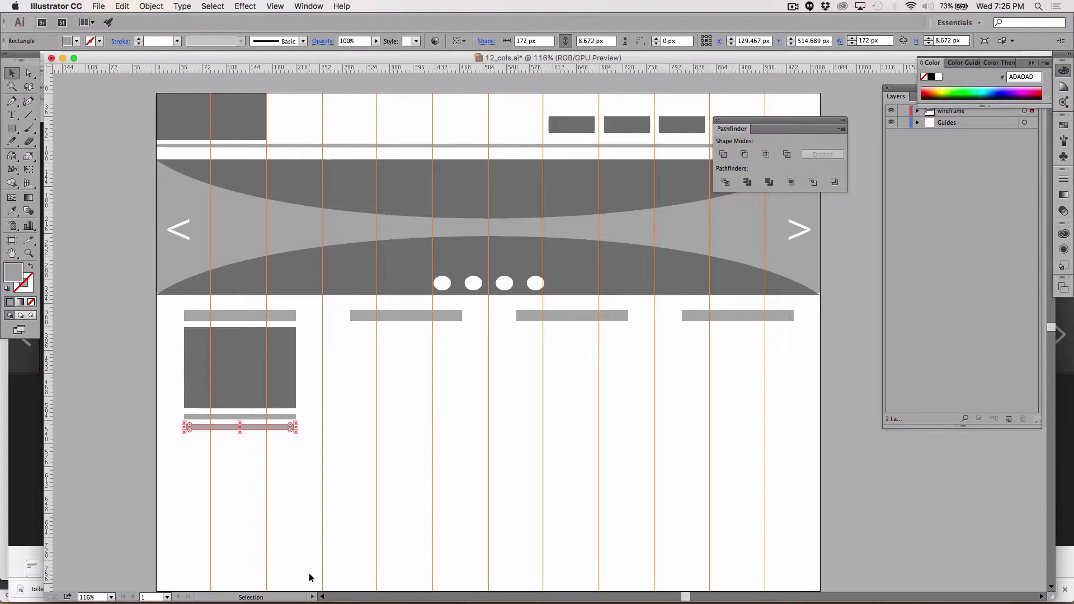
key(super+d)
key(super+d)
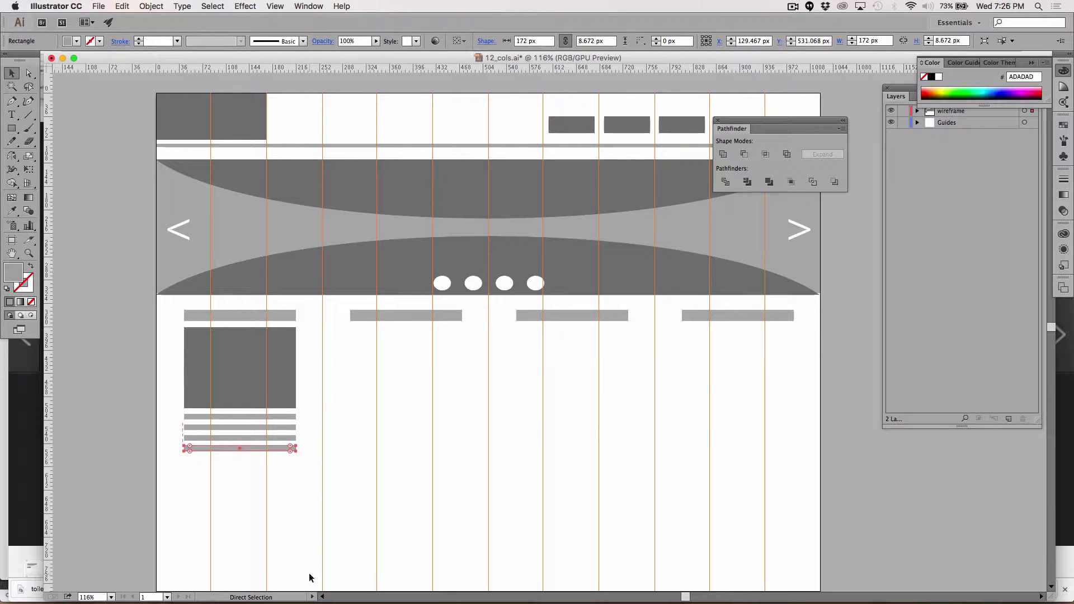
Select the dark rectangle with its four text lines and copy them under each of the other three heading bars.
click(338, 521)
drag(346, 524, 253, 451)
drag(330, 473, 699, 396)
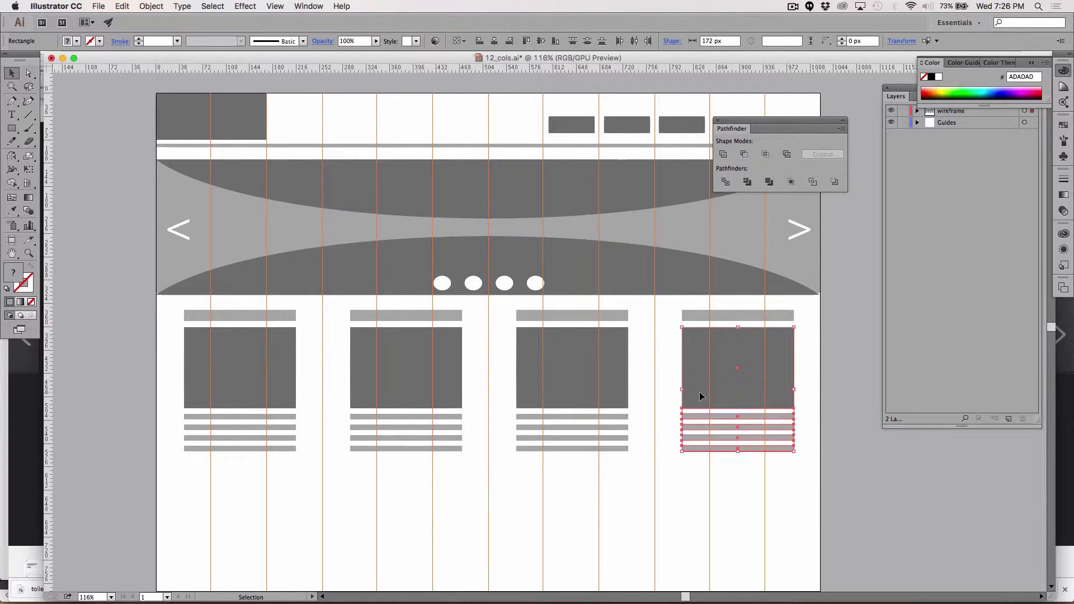
Switch to Chrome and view the sketched wireframe examples in the "wireframes" Google image search.
key(super+Tab)
key(super+Tab)
key(super+Tab)
key(super+Tab)
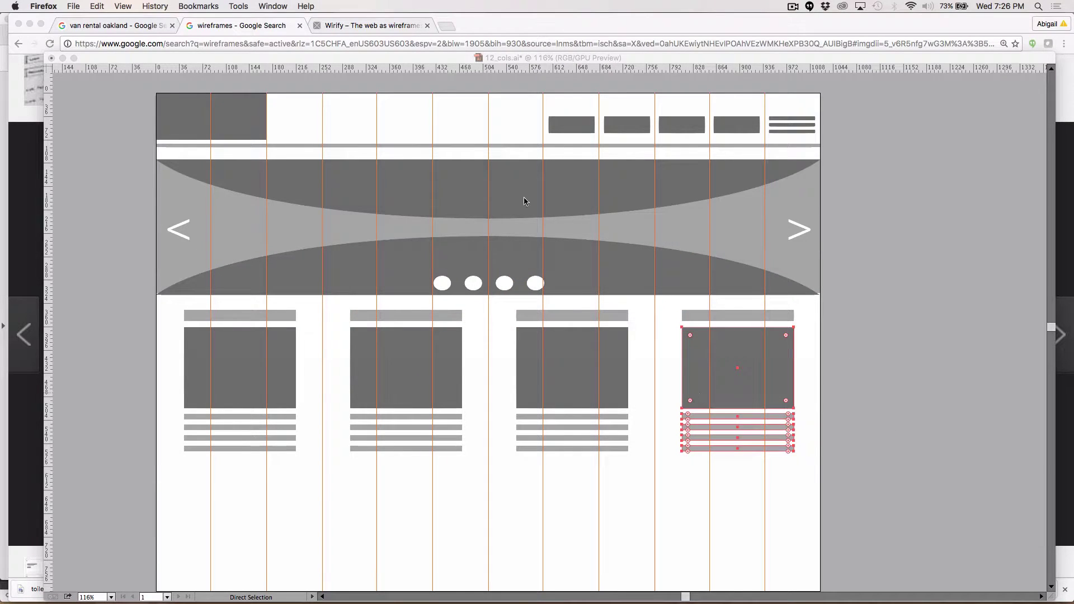
click(245, 24)
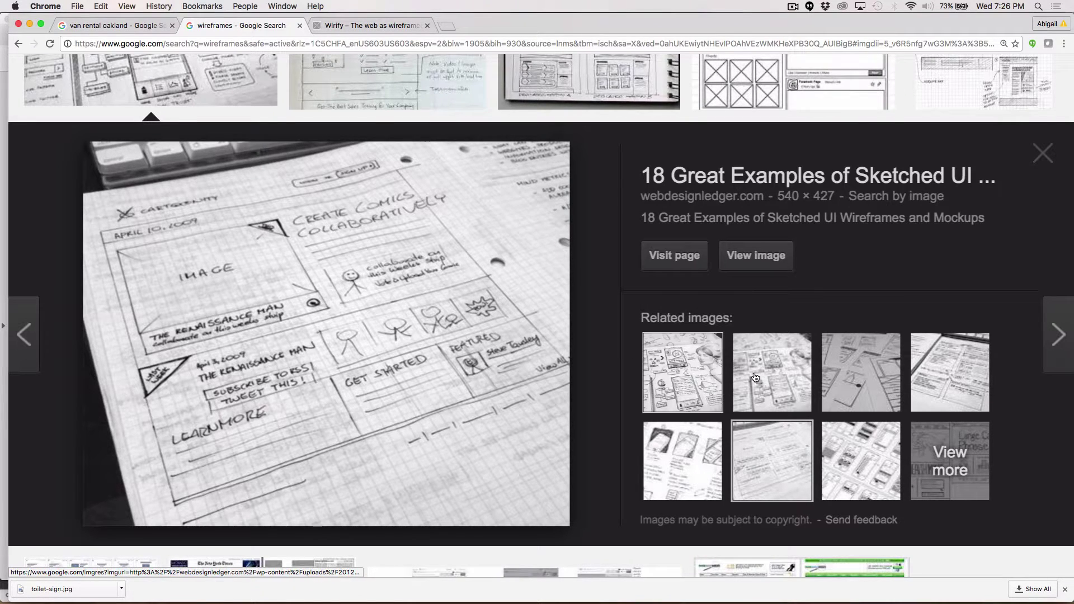
Examine related sketches and further "wireframes" image results, including the Data Techniques main page sketch, for column, image and text-line layouts.
click(971, 383)
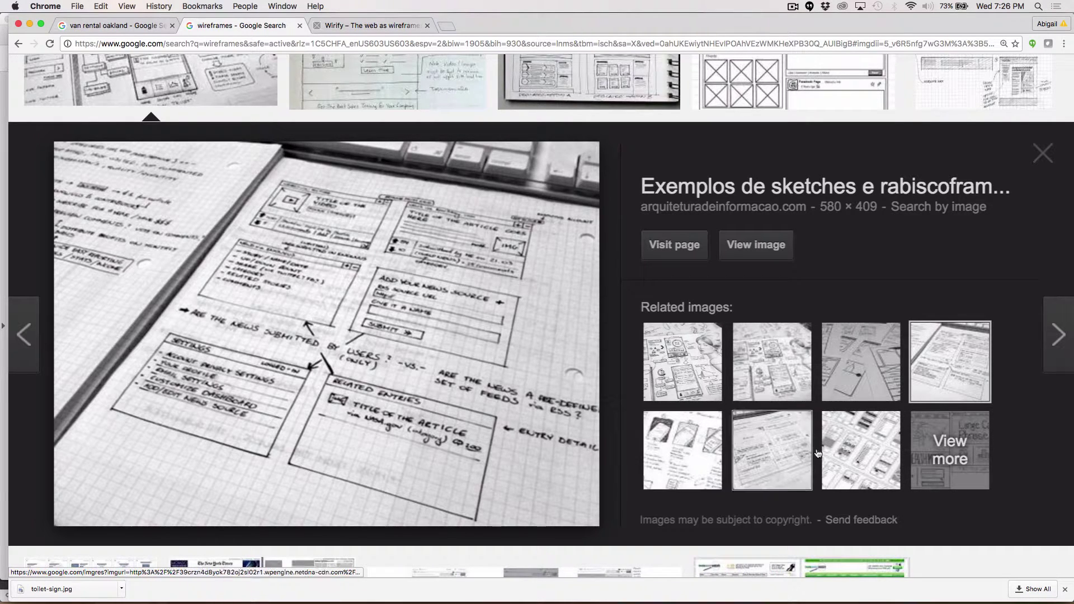
click(839, 453)
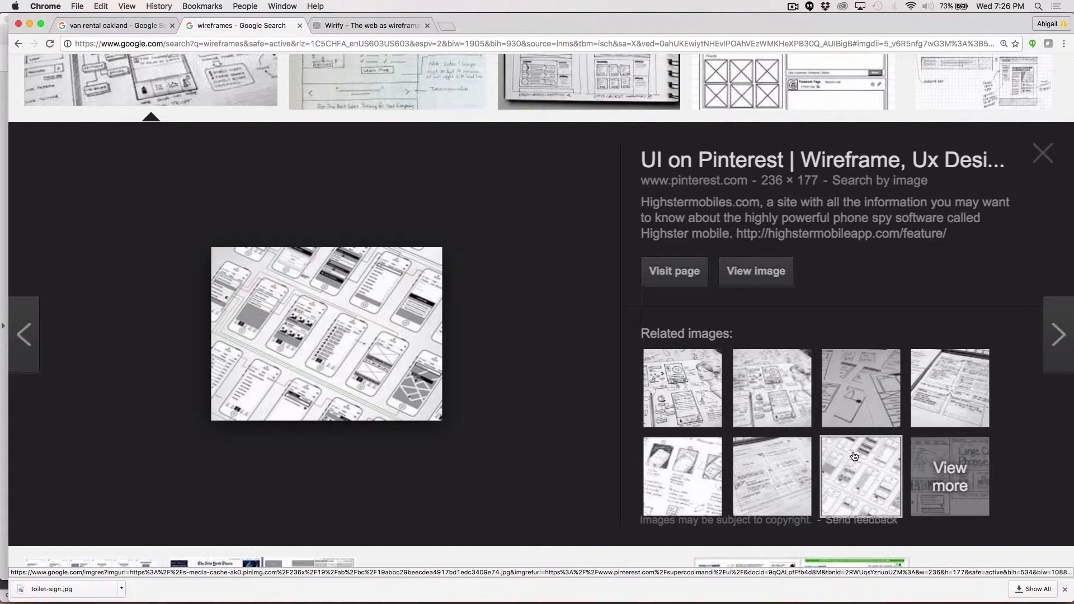
click(764, 400)
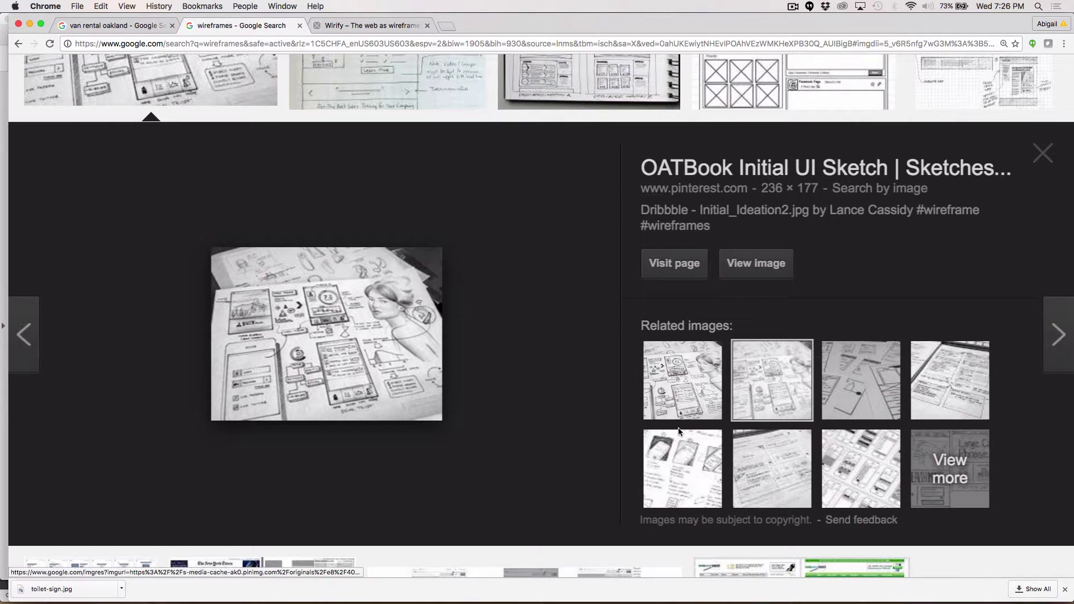
scroll(678, 427, down, 3)
scroll(677, 427, down, 10)
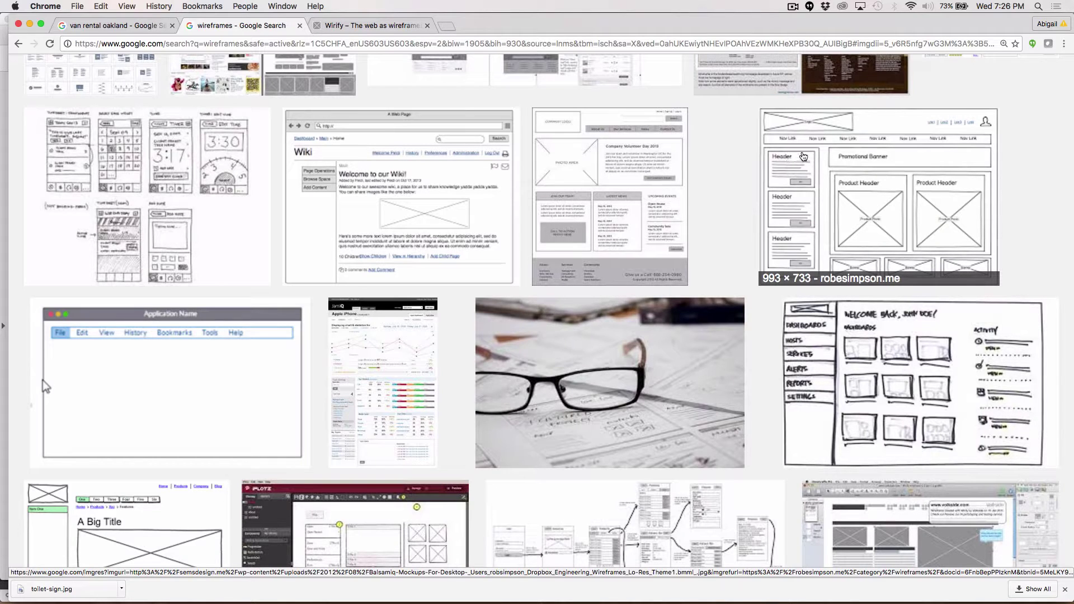
scroll(800, 160, down, 7)
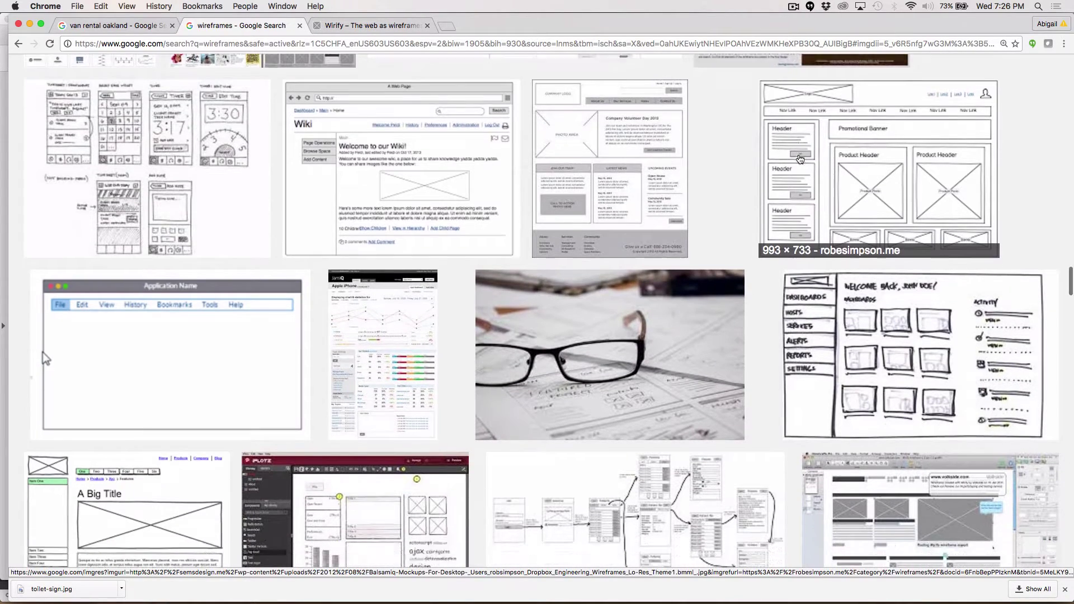
scroll(799, 156, down, 3)
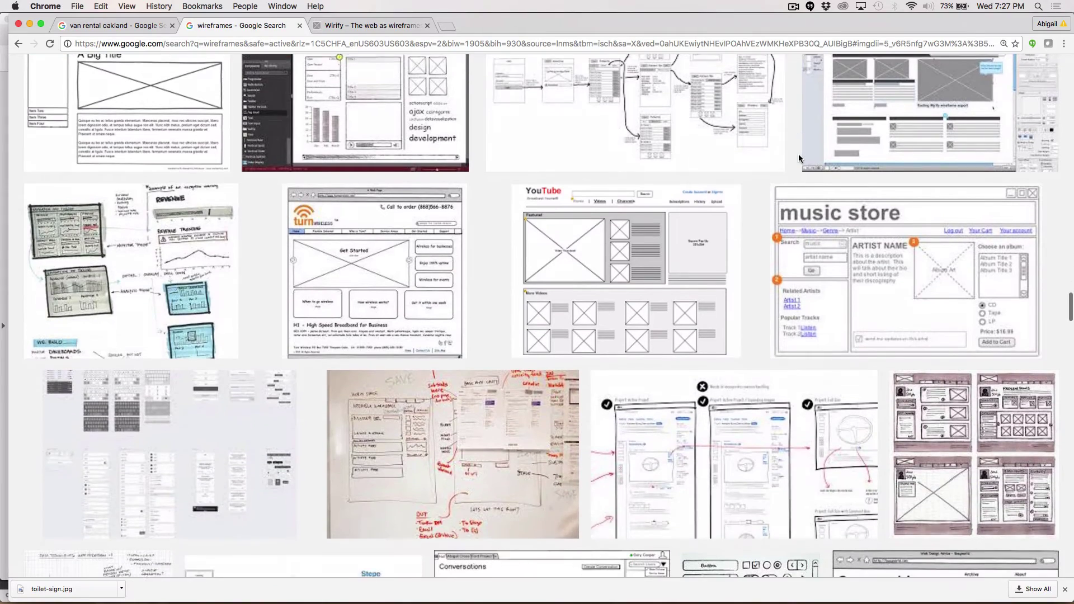
scroll(799, 159, down, 1)
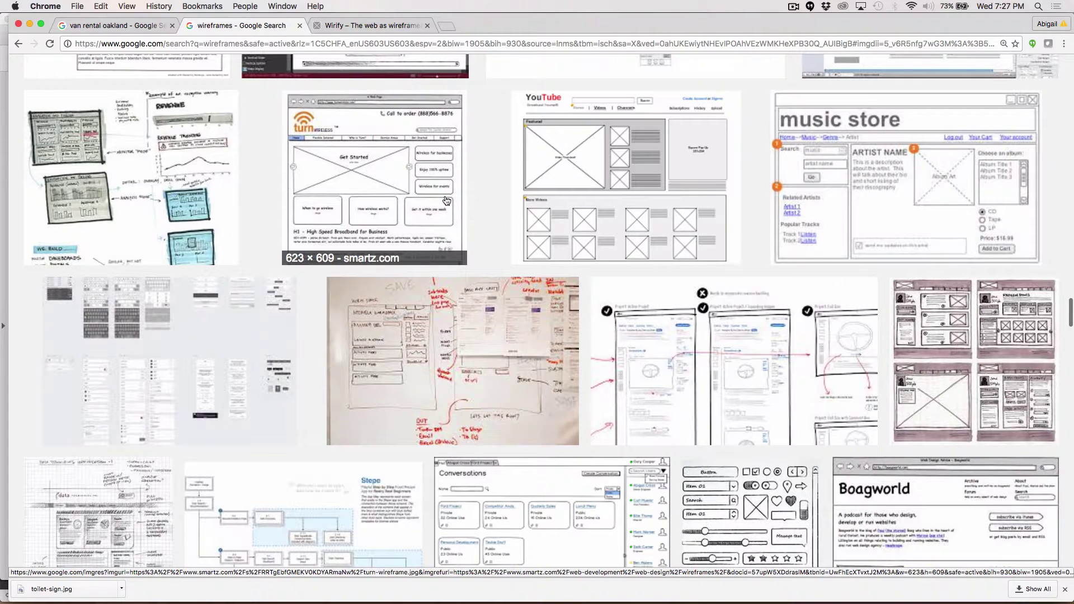
scroll(446, 201, down, 5)
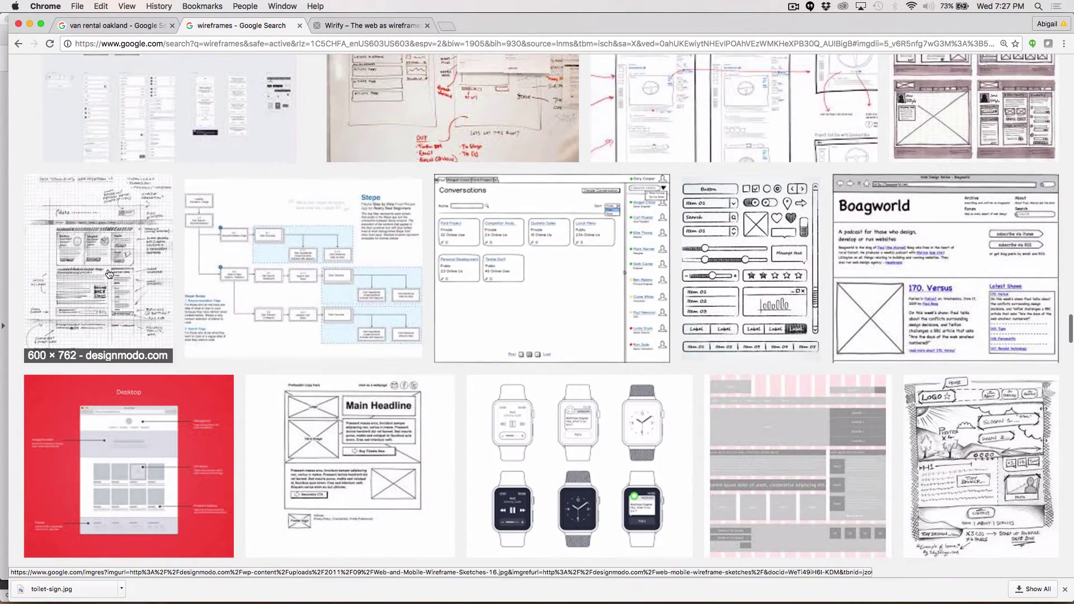
click(109, 274)
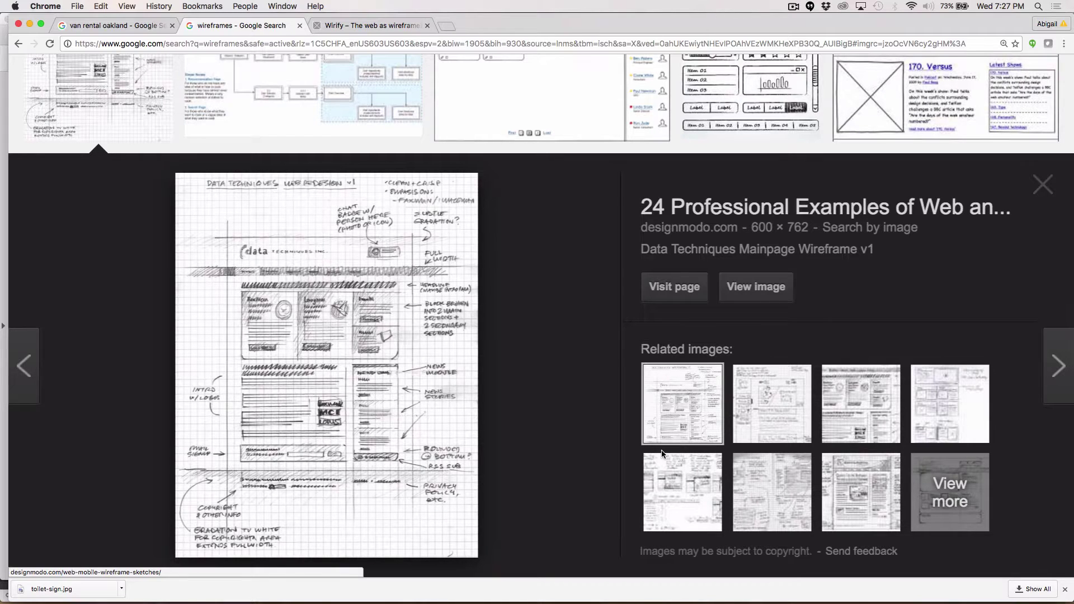
Switch to Illustrator and delete the second, third and fourth content columns, including their headings, images and text lines.
key(super+Tab)
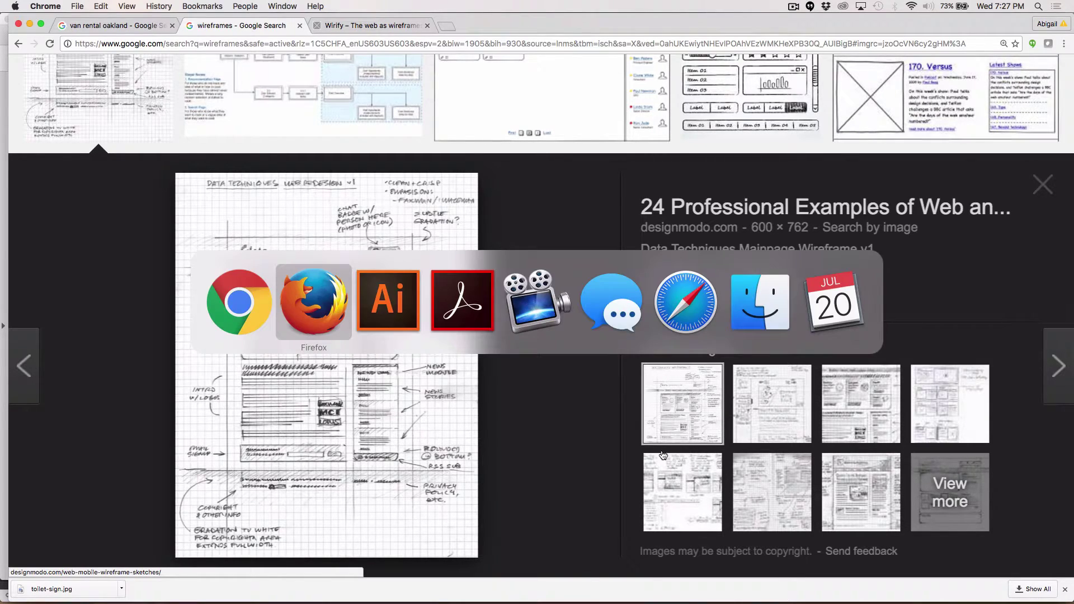
key(super+Tab)
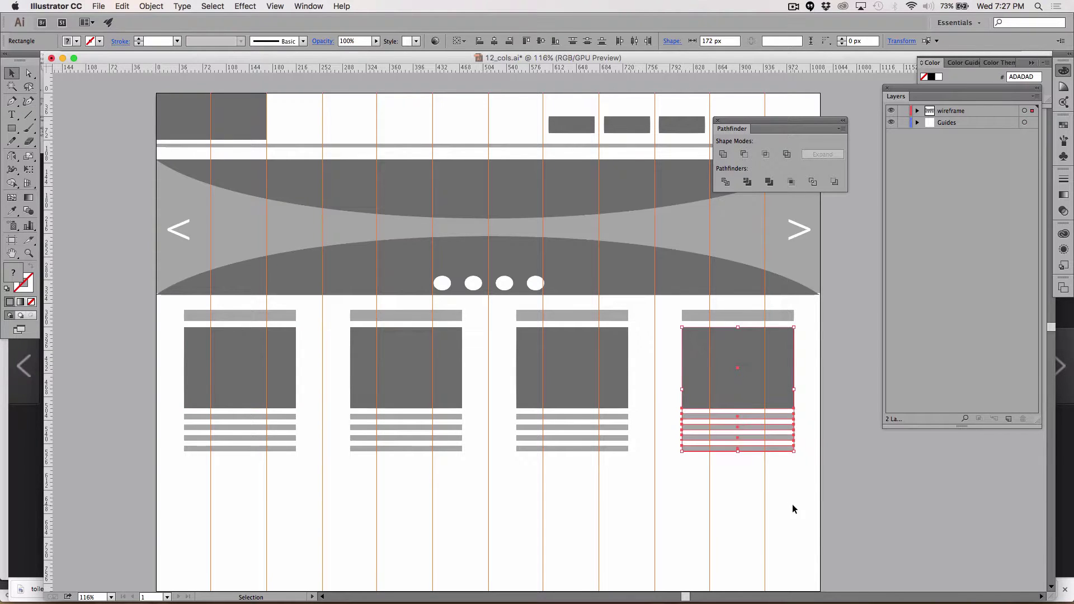
drag(792, 509, 671, 309)
key(Delete)
drag(694, 472, 338, 304)
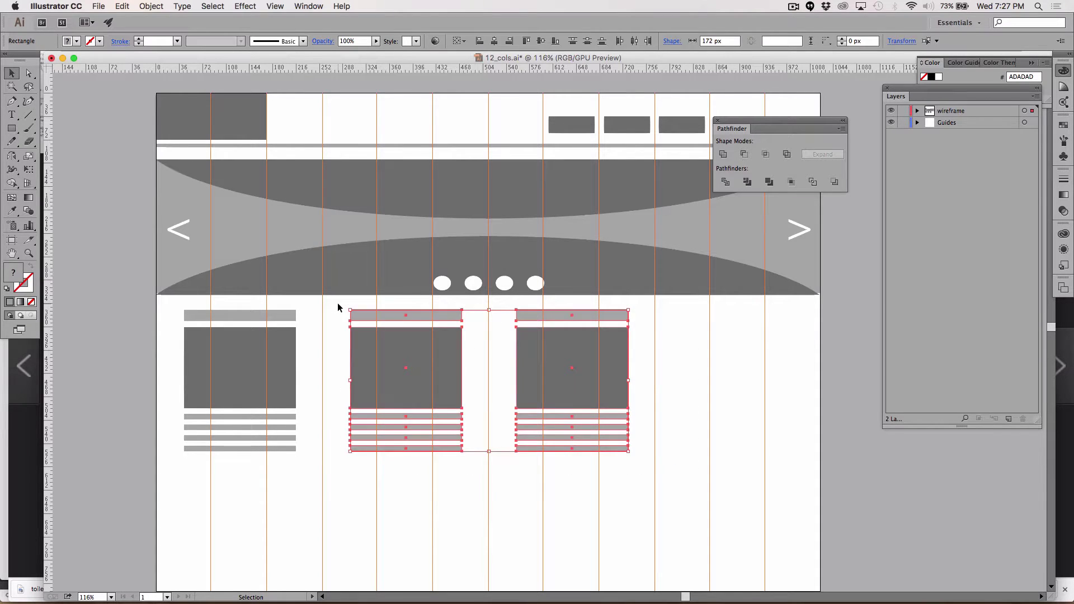
key(Delete)
Copy the remaining column beside itself with a narrow gap and repeat the copy twice to make four evenly spaced columns.
drag(339, 472, 171, 306)
drag(215, 393, 321, 400)
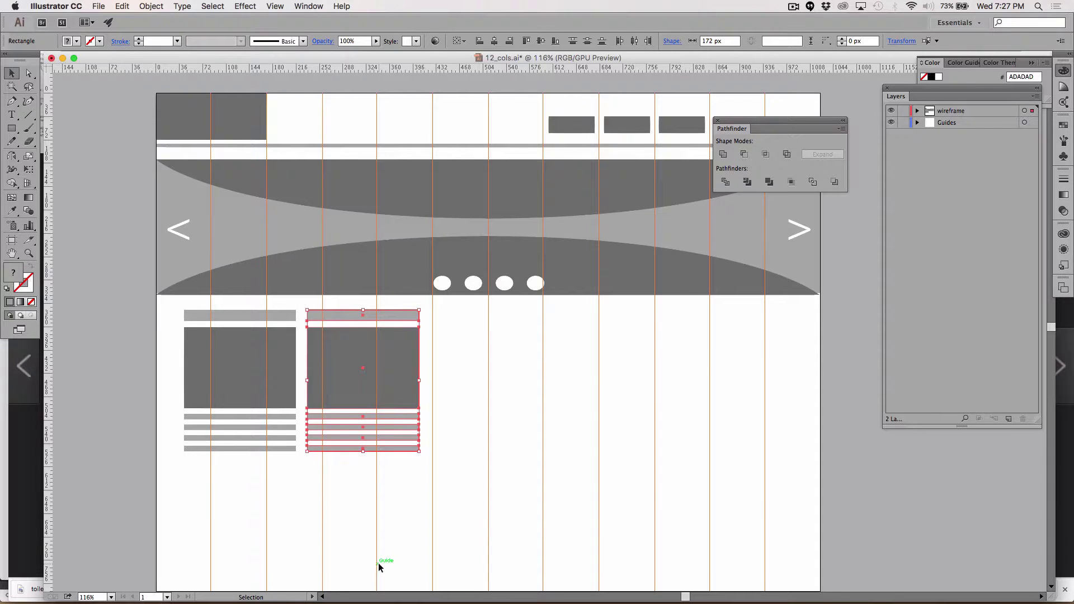
key(super)
key(super+d)
key(super+d)
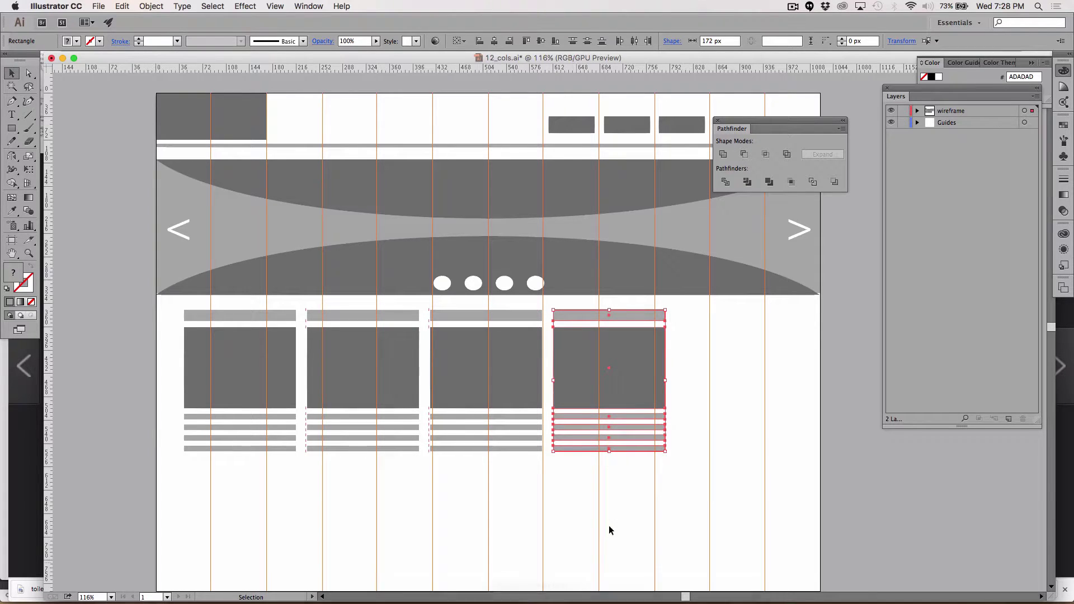
Widen the four columns together to about 217 px each and copy the thin header divider line below them across the page.
drag(710, 502, 153, 305)
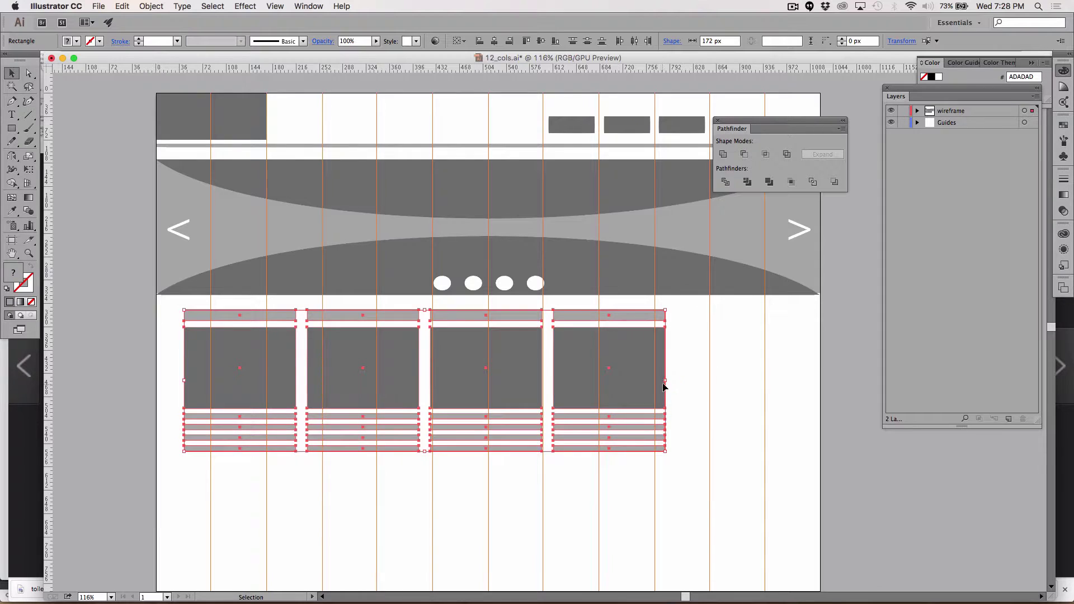
drag(666, 381, 792, 375)
click(734, 487)
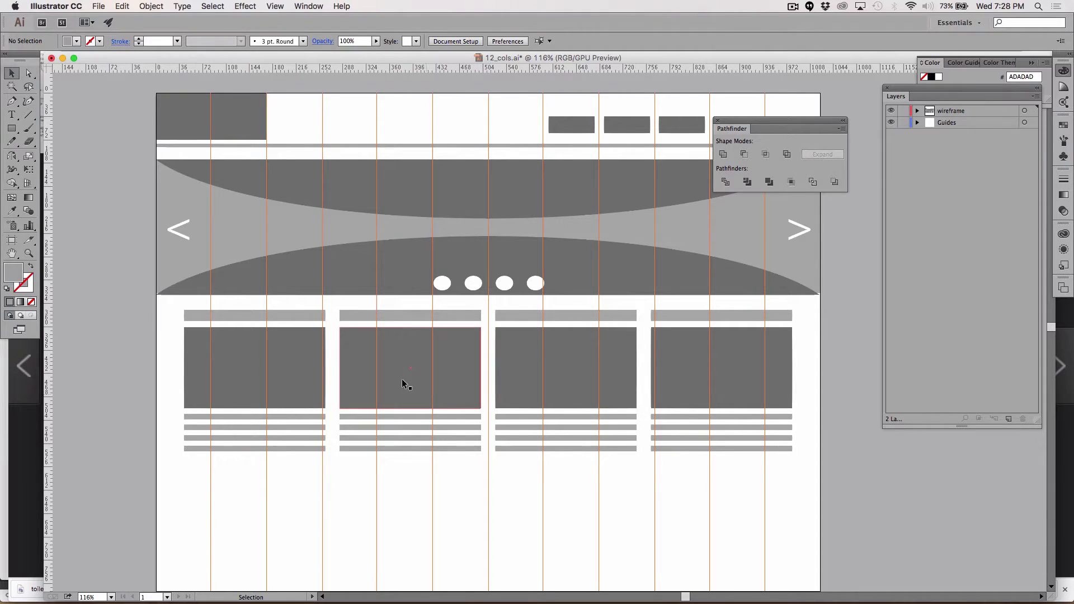
drag(336, 147, 384, 468)
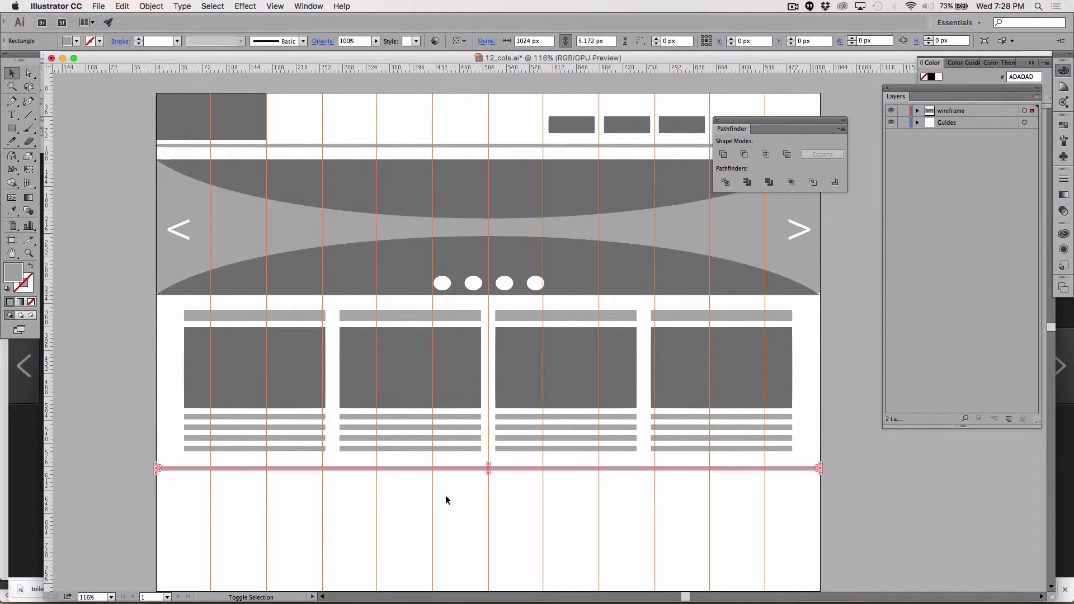
click(453, 505)
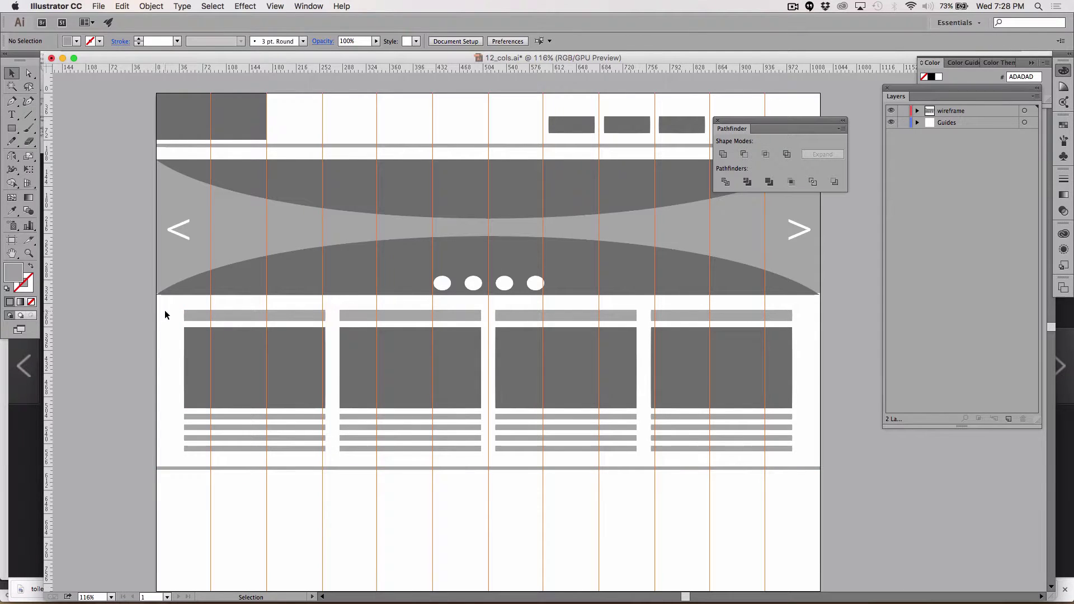
Copy the first column's heading, image and text lines below the new divider, under the fourth column, and nudge the copy slightly right.
drag(165, 311, 250, 456)
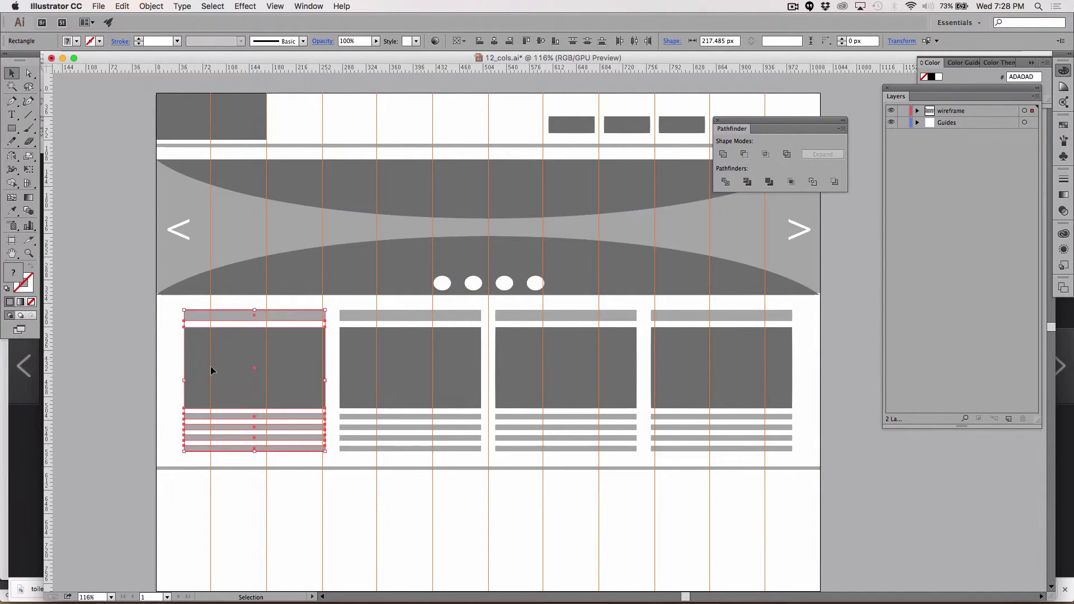
drag(210, 369, 681, 546)
key(alt)
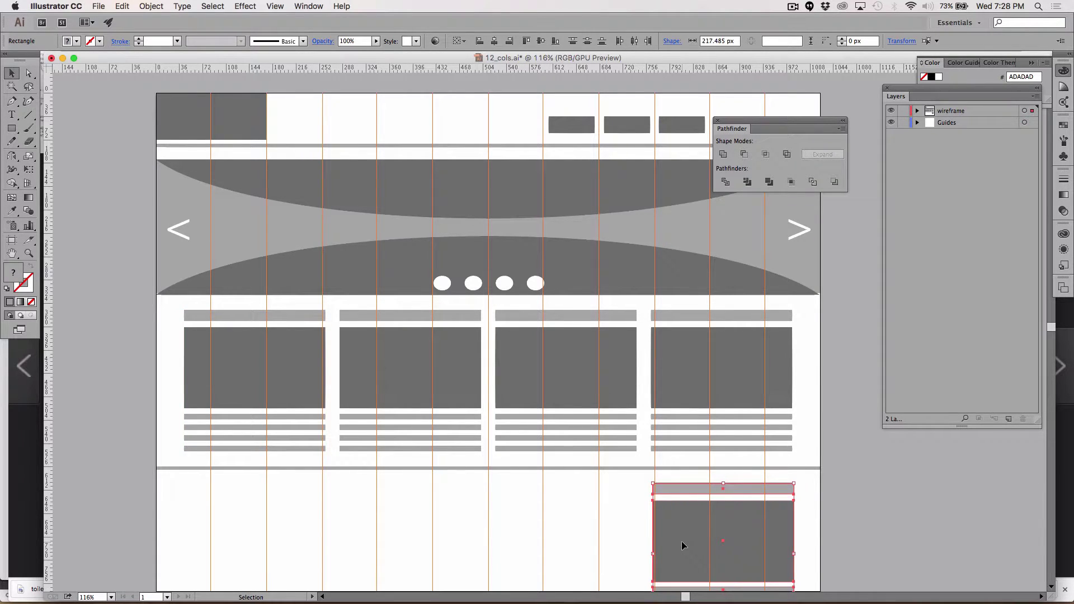
key(Right)
key(Right)
key(Right)
key(Right)
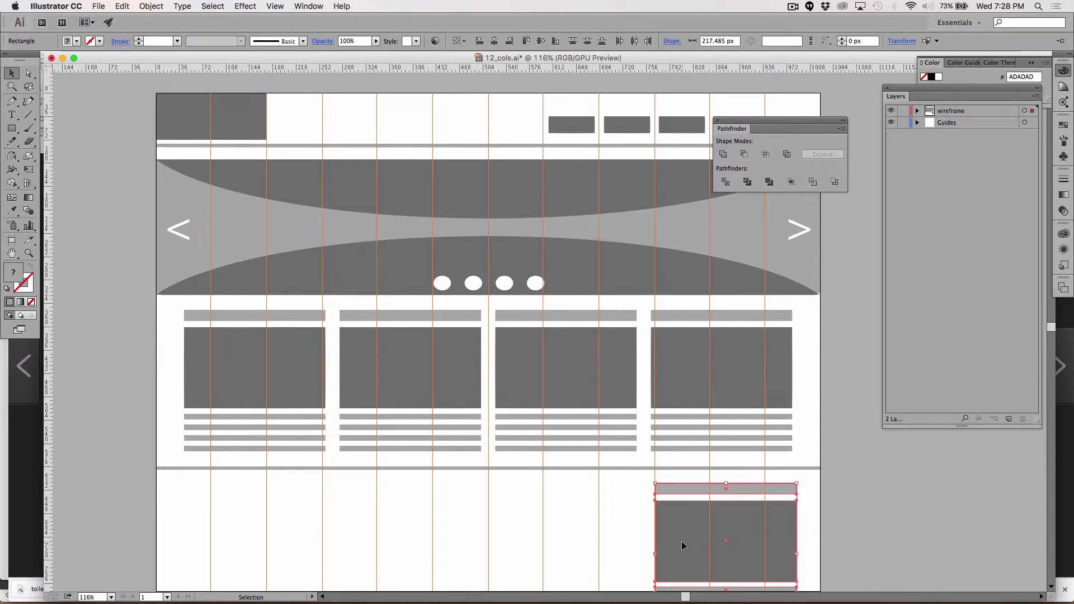
Widen the copied block leftward to about 463 px and nudge it into line with the third and fourth columns above.
scroll(676, 508, down, 2)
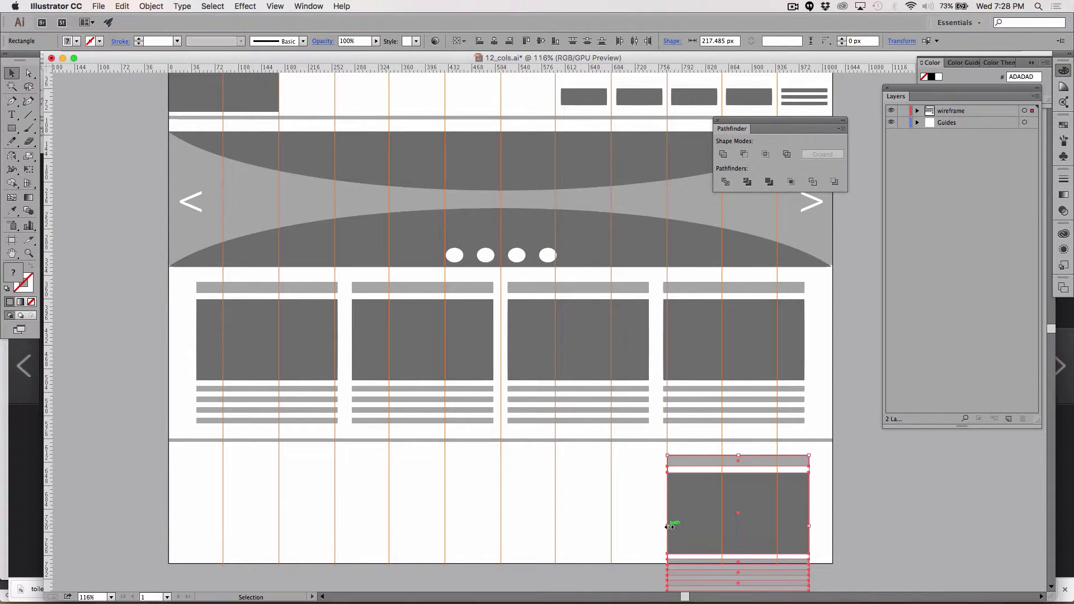
drag(669, 527, 510, 527)
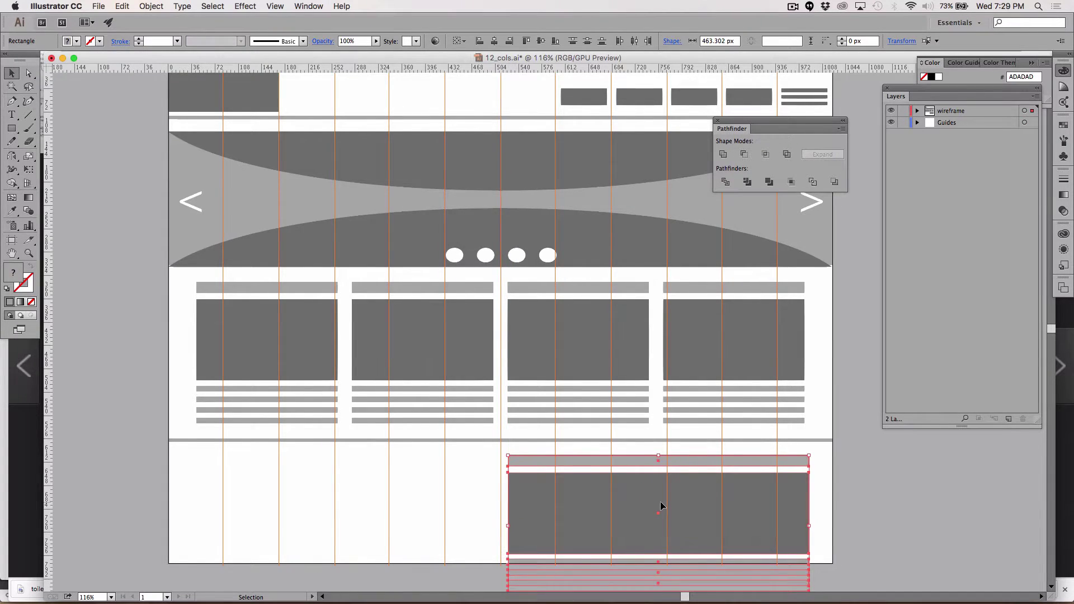
scroll(658, 504, down, 5)
scroll(664, 506, up, 2)
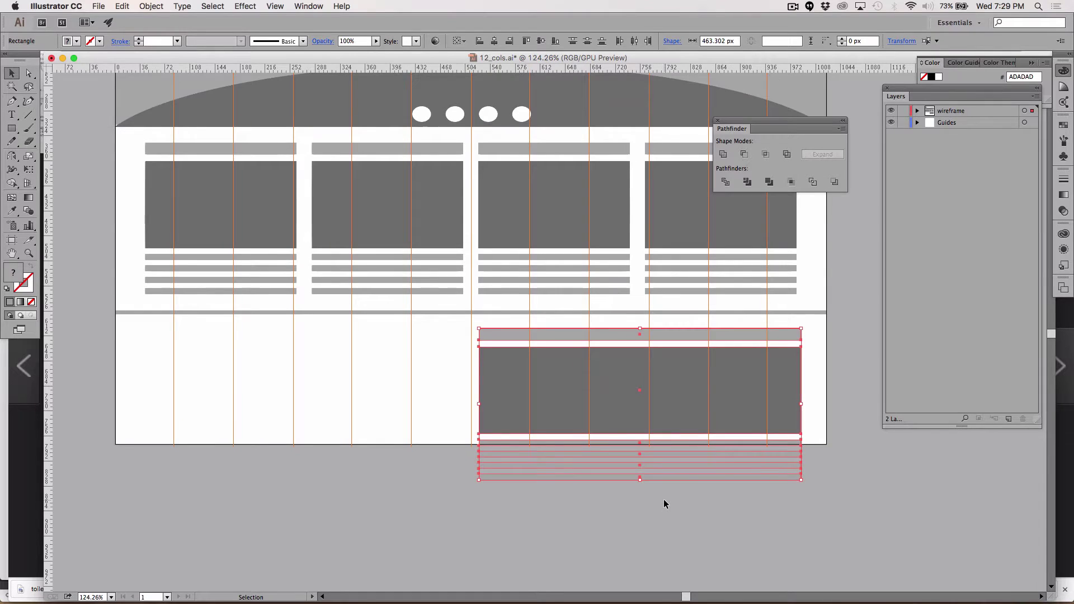
scroll(663, 498, down, 3)
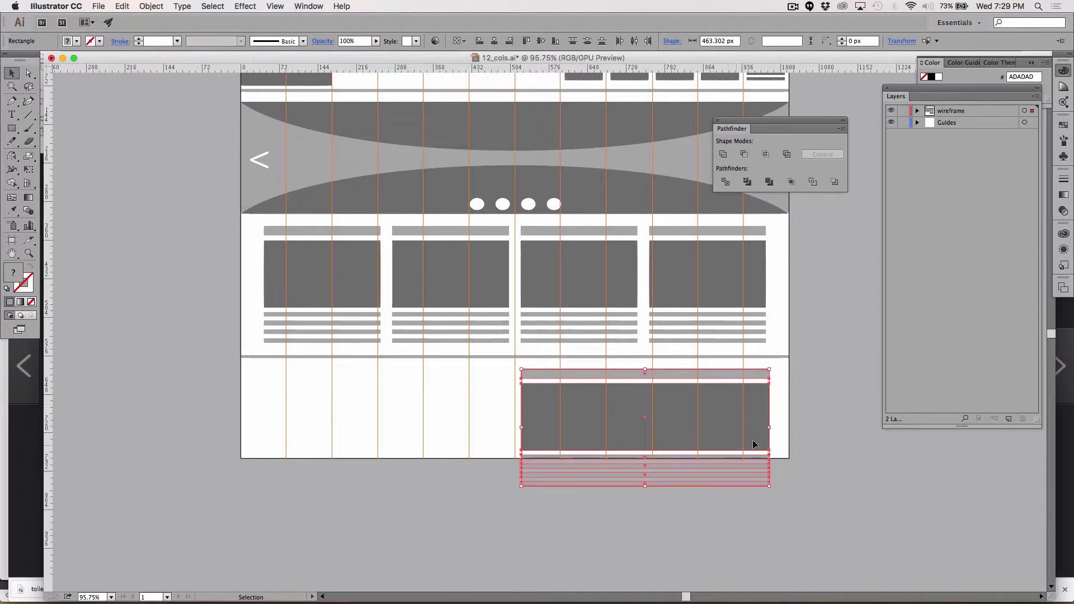
key(Left)
key(Left)
key(Left)
key(Left)
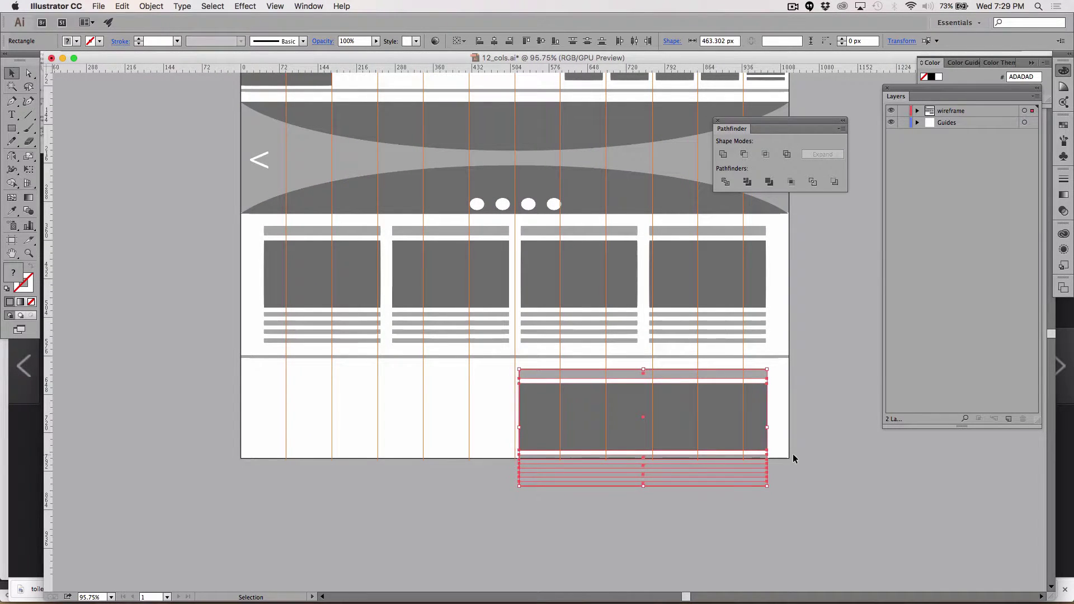
key(Left)
key(Right)
key(Right)
key(Right)
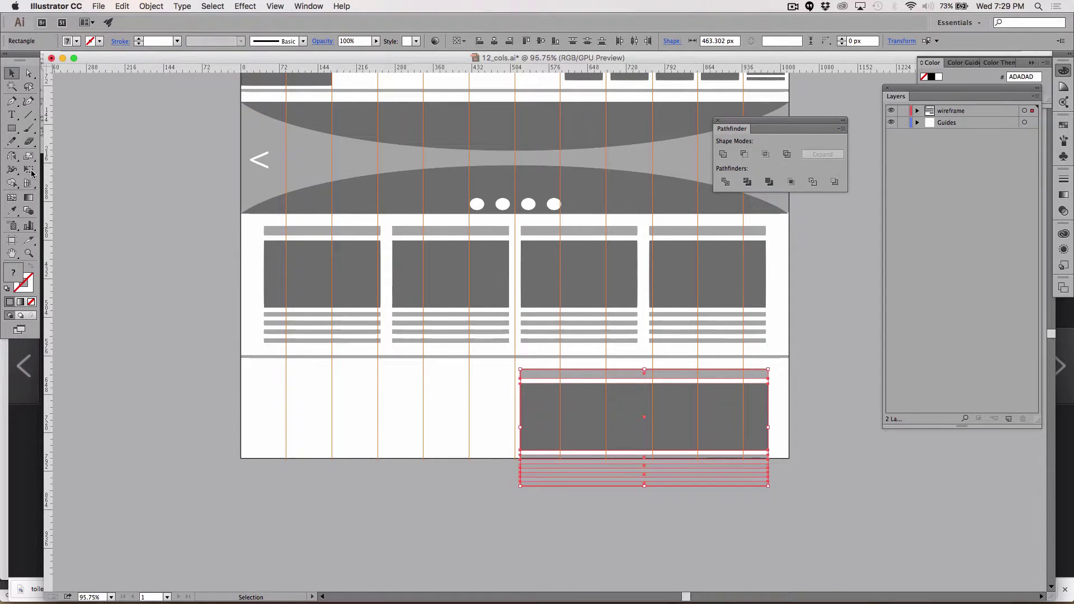
click(12, 241)
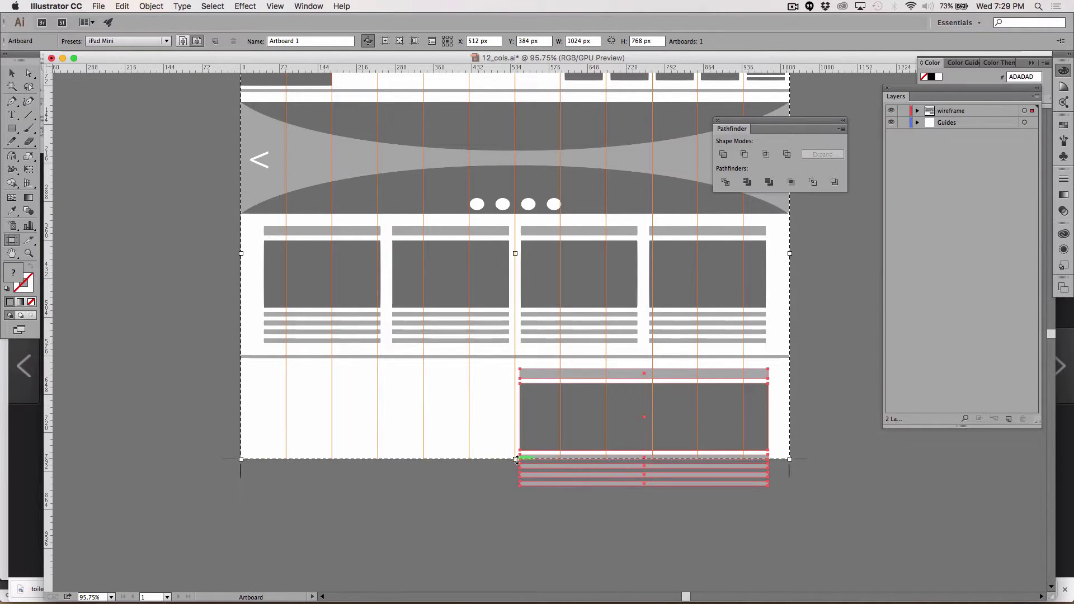
drag(515, 459, 524, 545)
key(v)
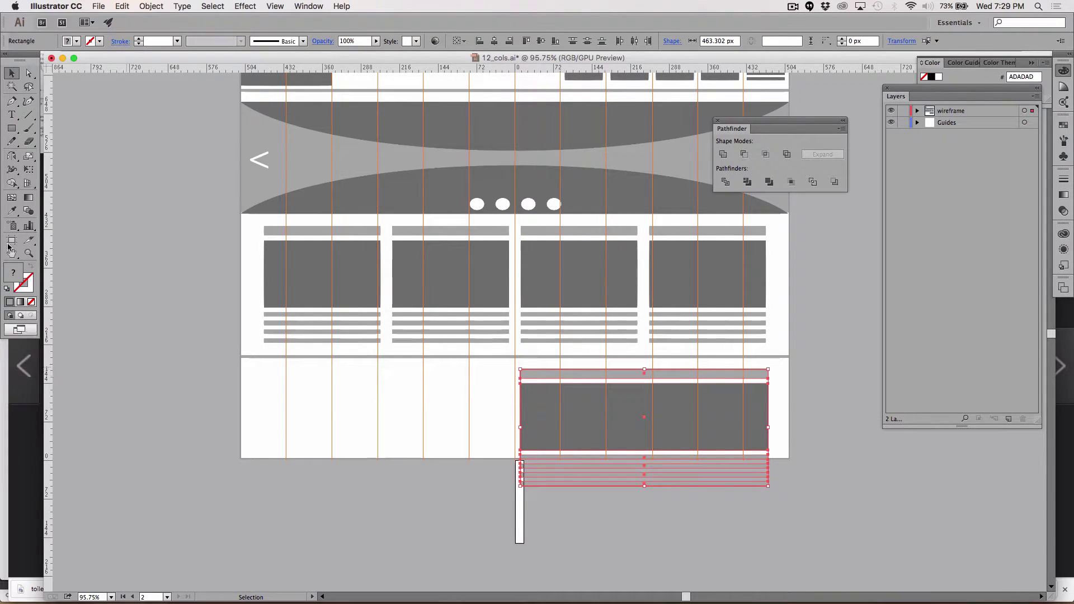
key(shift+o)
key(Delete)
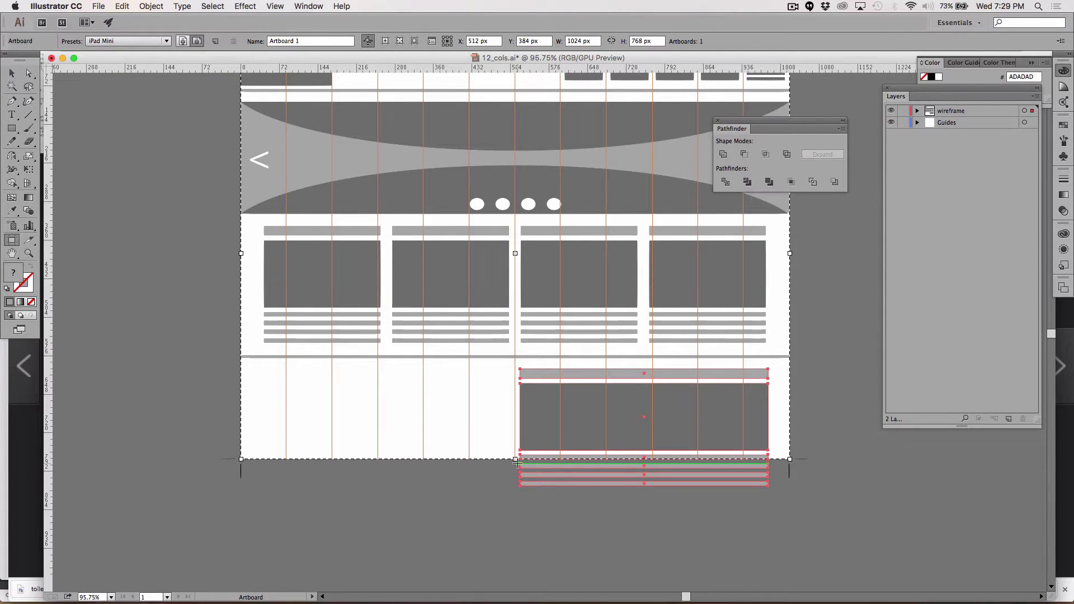
drag(515, 460, 520, 521)
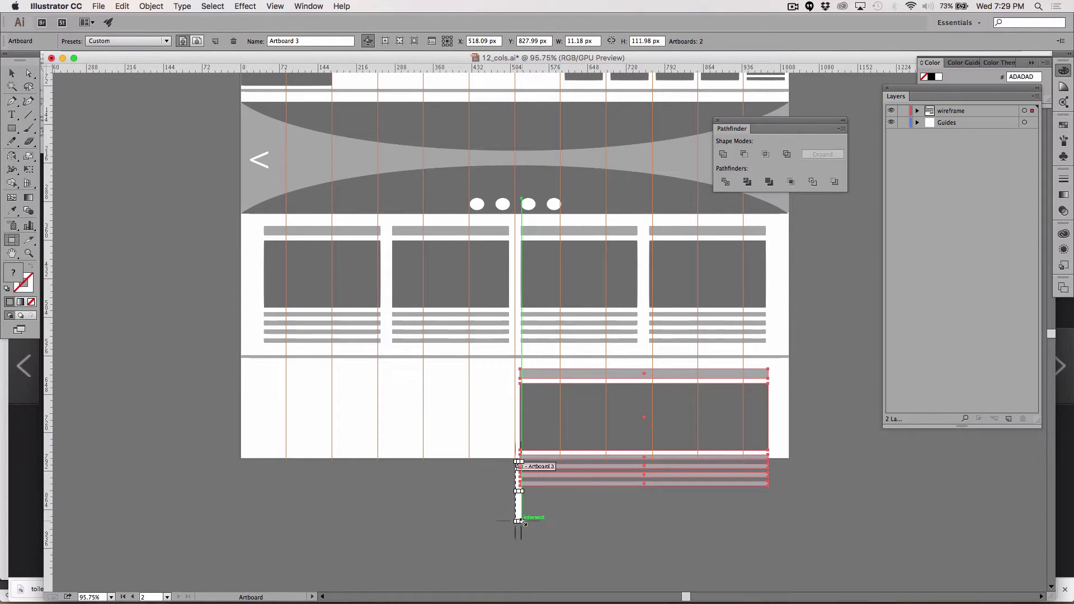
key(v)
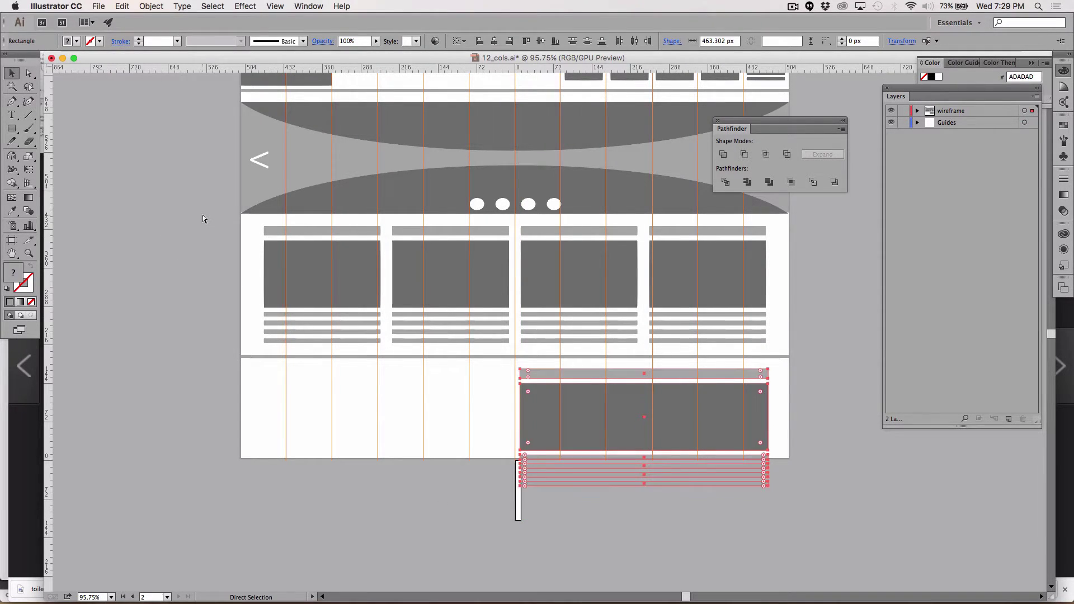
key(super+z)
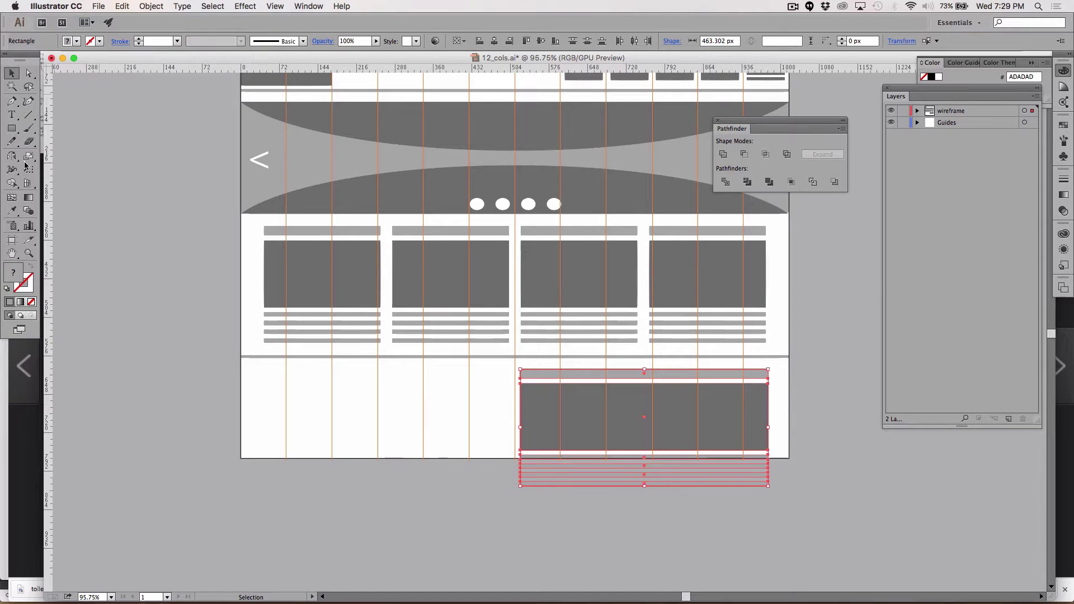
Extend the artboard downward to a height of about 1081 px so the lower content block fits, and deselect the artwork.
click(12, 241)
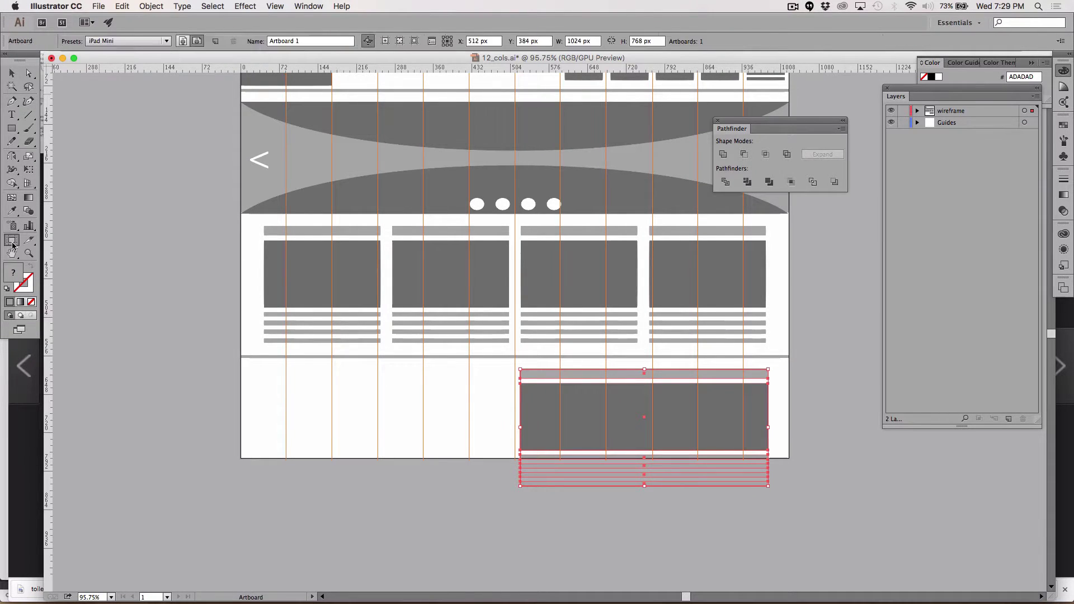
scroll(503, 392, up, 3)
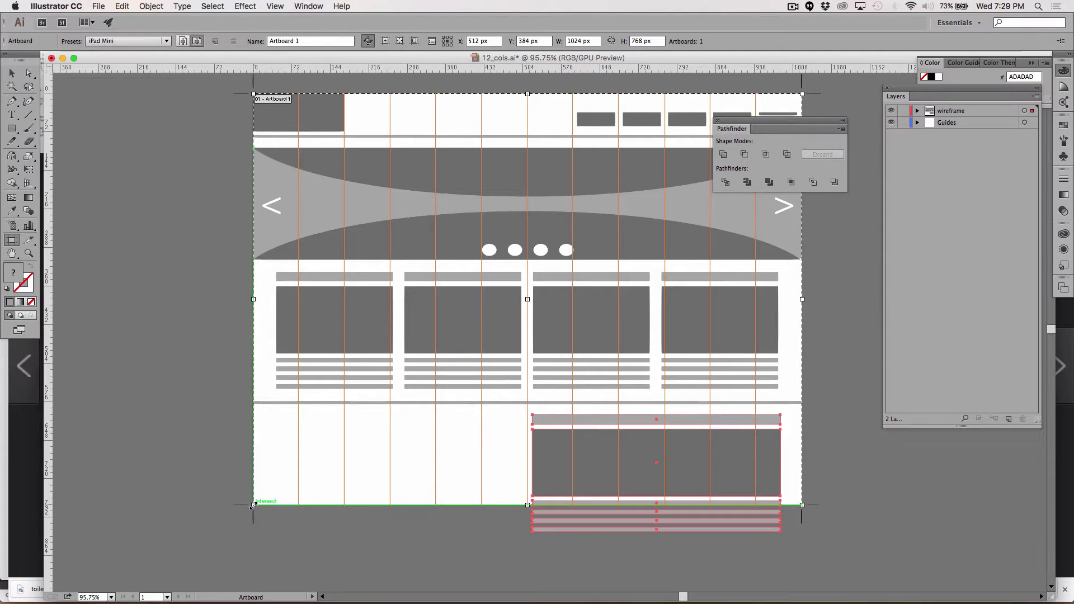
drag(253, 505, 252, 563)
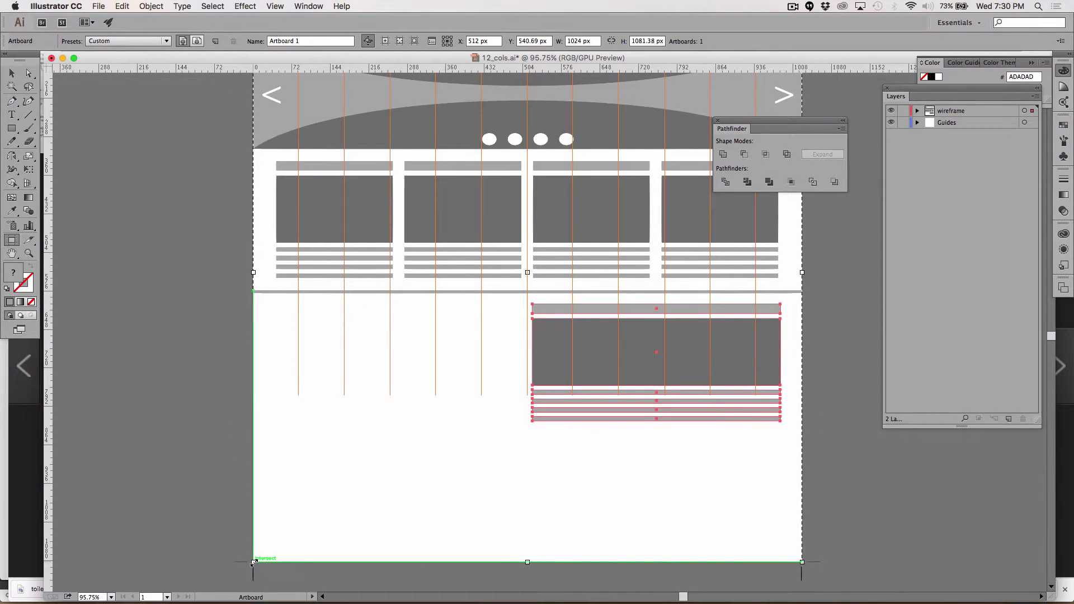
scroll(253, 563, up, 5)
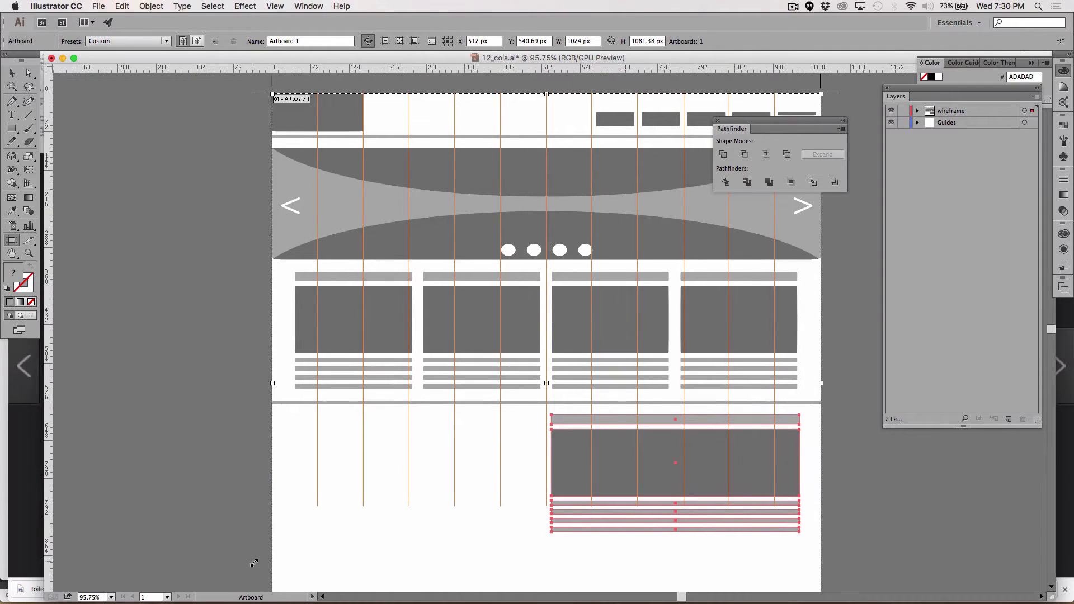
scroll(254, 562, up, 3)
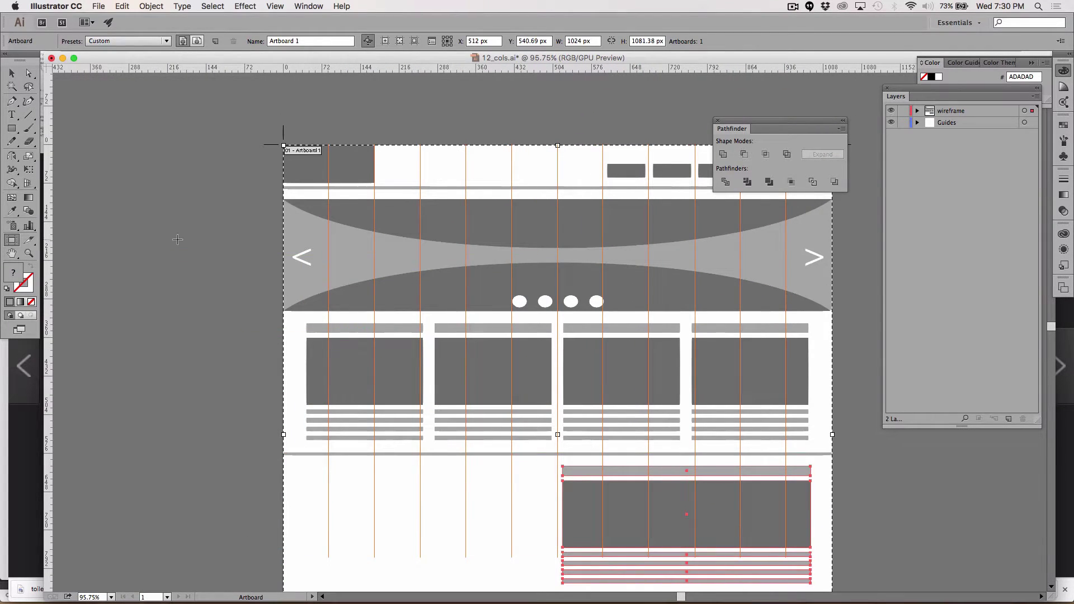
click(11, 73)
click(106, 139)
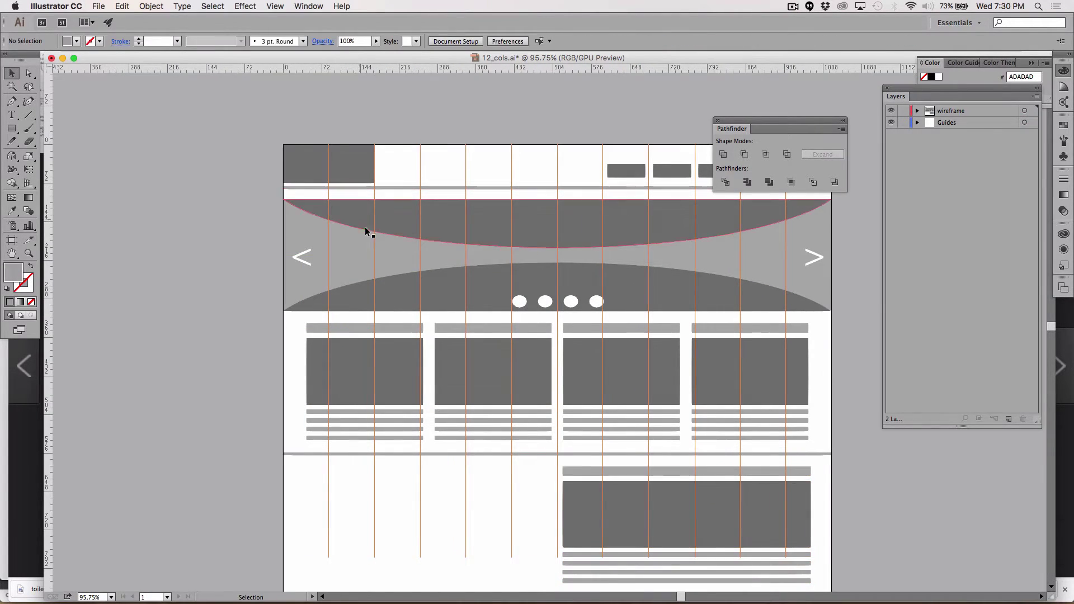
Copy the lower block's wide dark image rectangle to its left, aligned with the first column's edge and the lower heading's top.
scroll(364, 227, down, 5)
scroll(365, 226, up, 2)
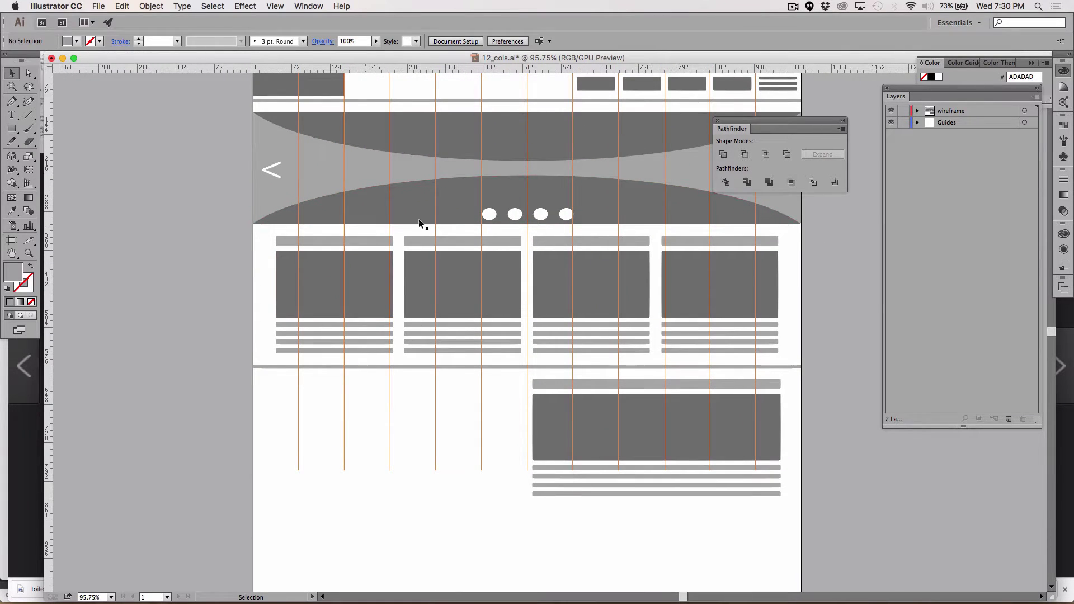
drag(561, 421, 307, 410)
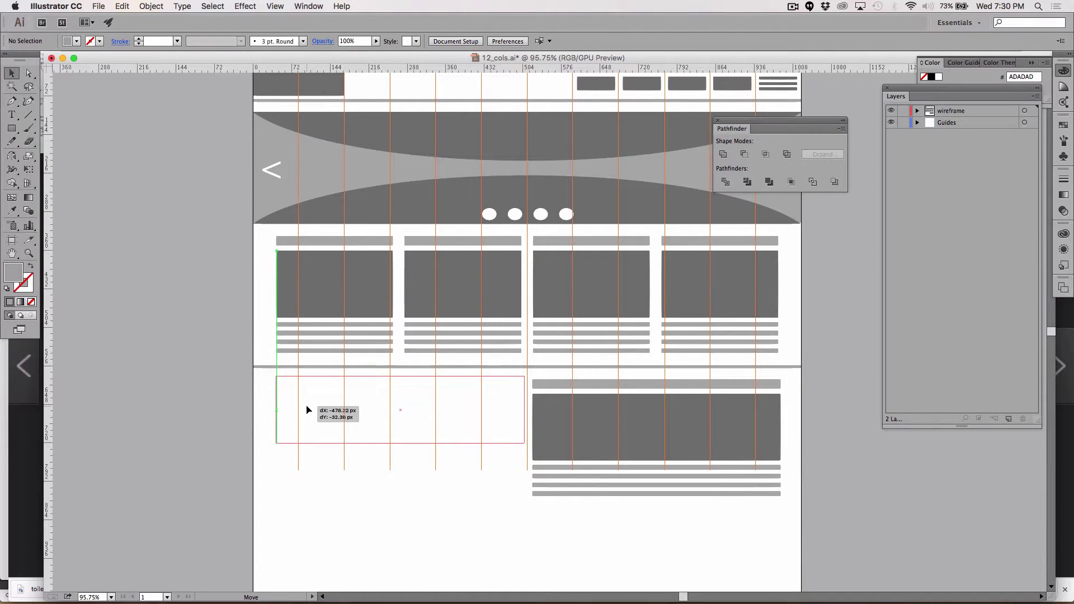
drag(307, 410, 307, 412)
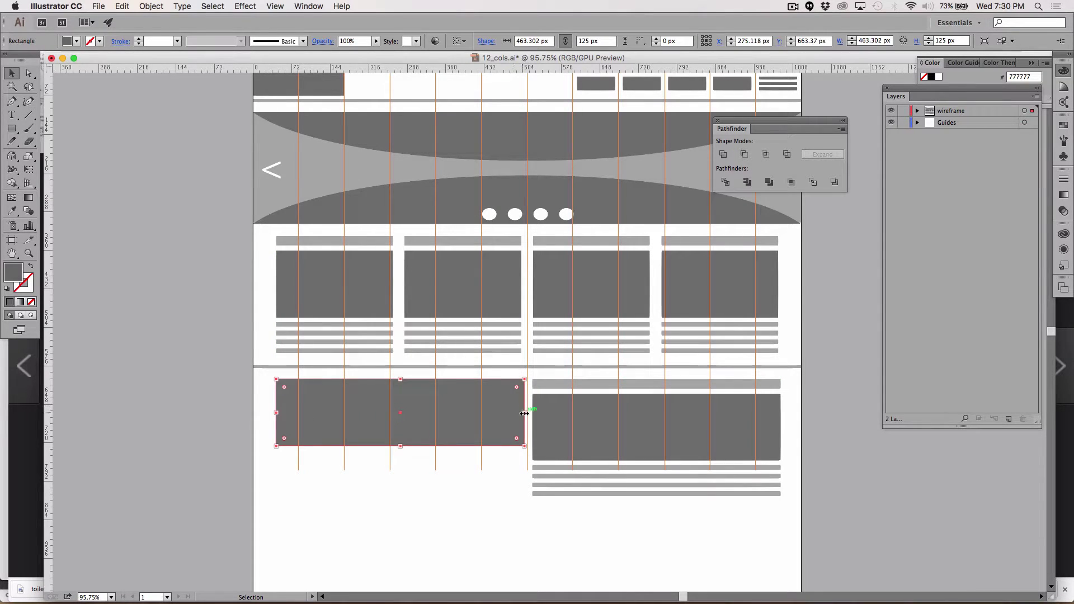
Resize the copied rectangle to about 457 by 223 px and fill it with the banner's light grey using the Eyedropper.
drag(524, 413, 521, 413)
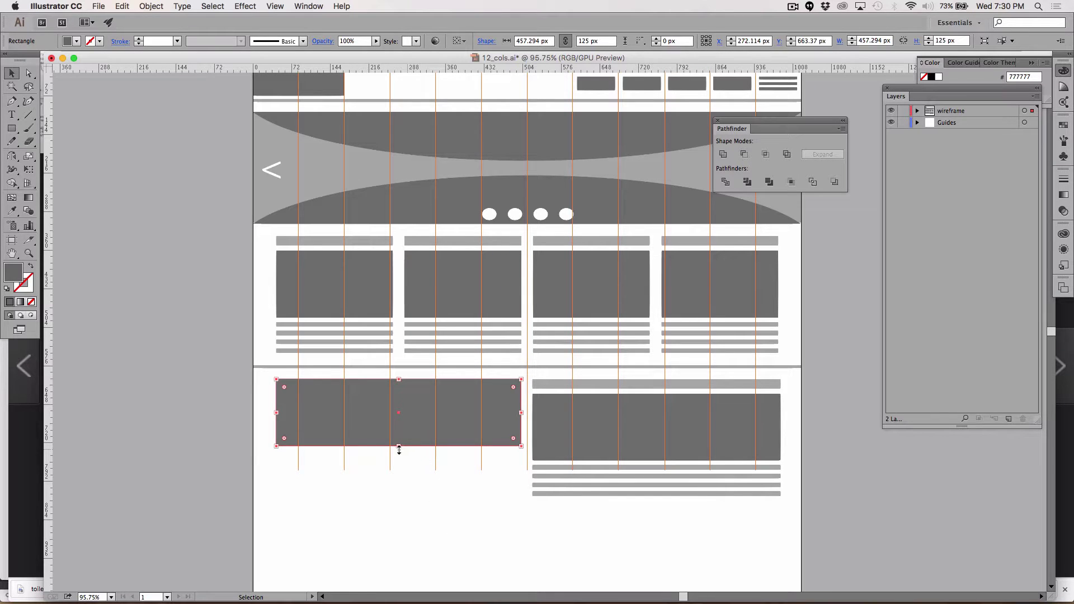
drag(399, 448, 399, 498)
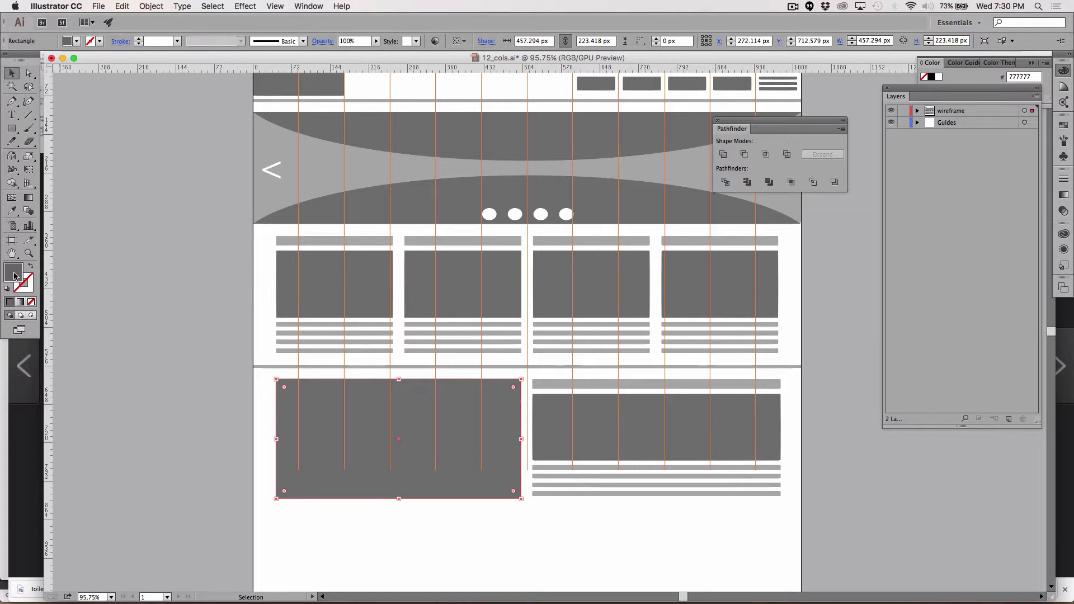
key(i)
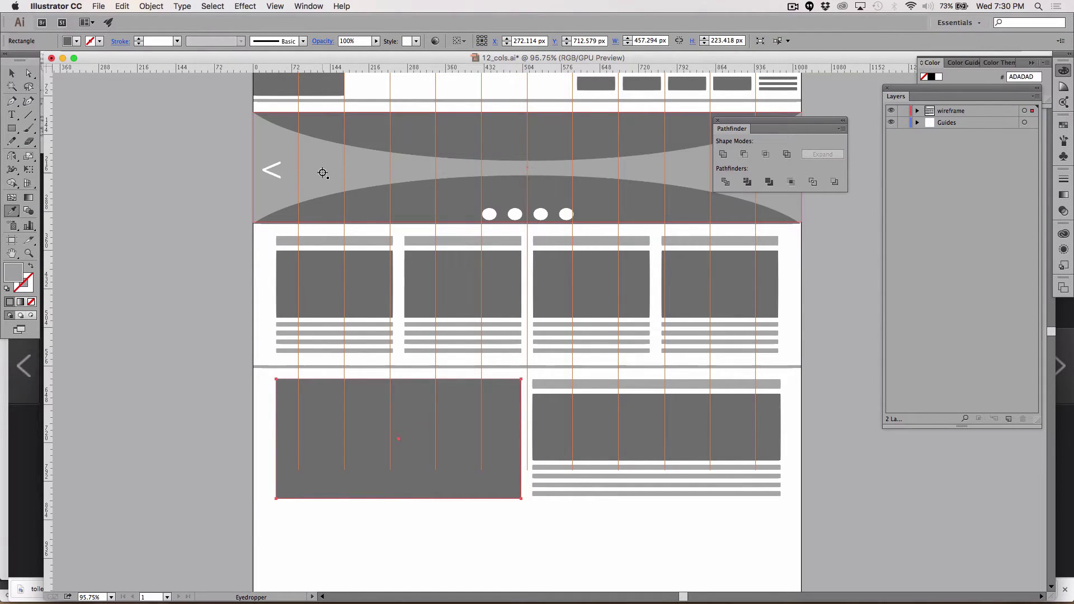
click(323, 173)
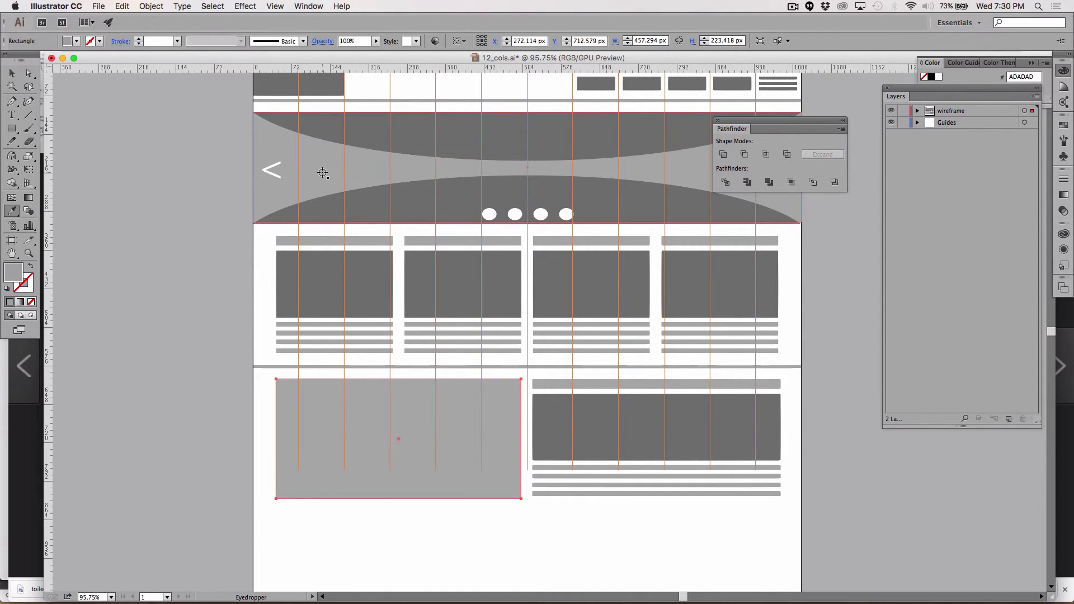
Draw a diagonal line from the light grey rectangle's upper-left to lower-right corner and give it a white 3 pt stroke.
click(28, 116)
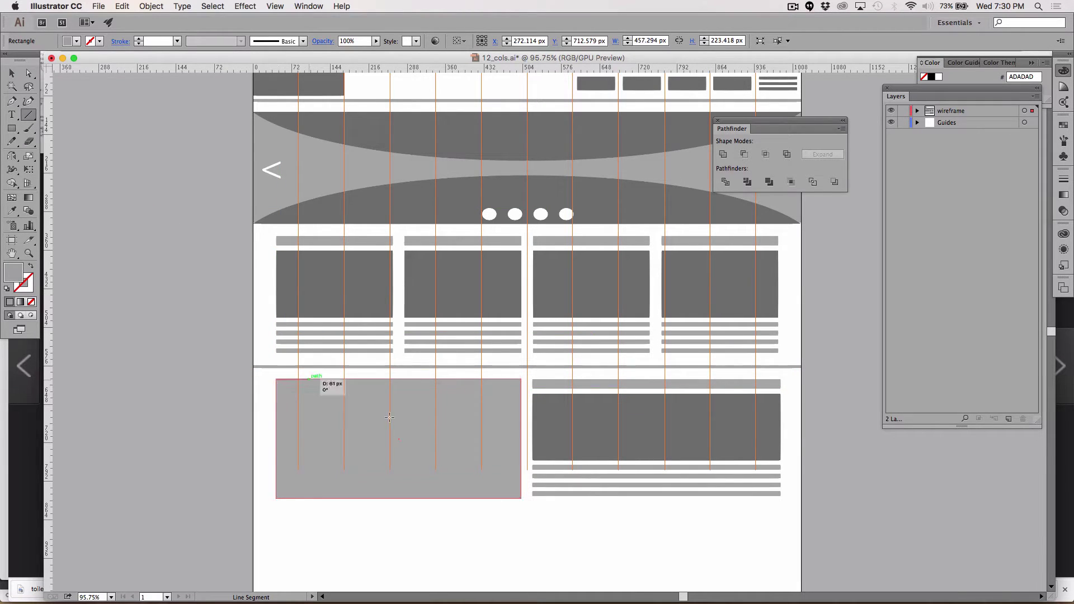
drag(389, 417, 521, 497)
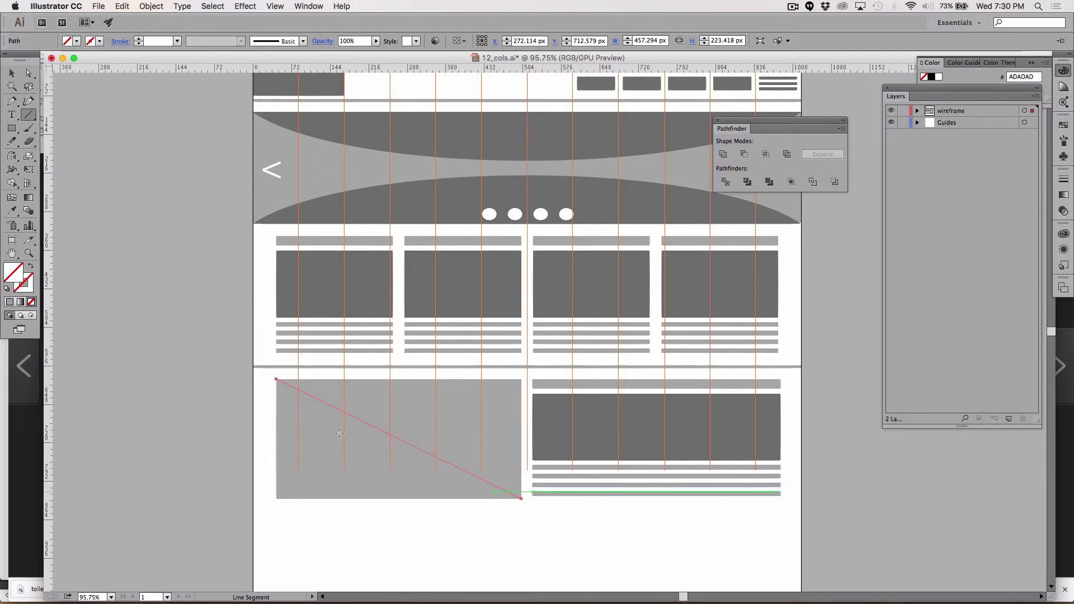
click(25, 284)
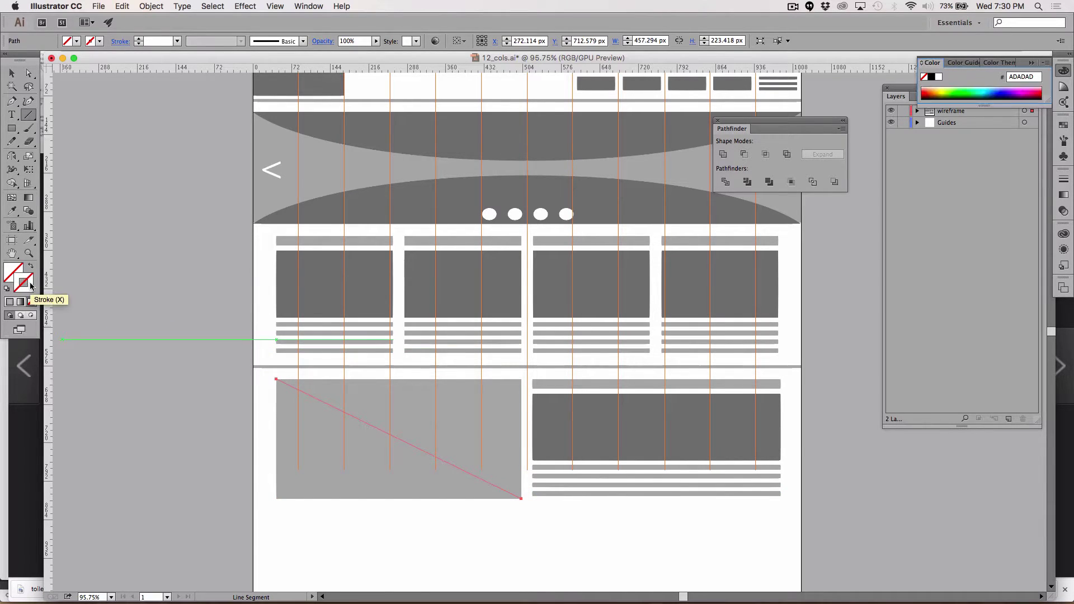
double_click(25, 283)
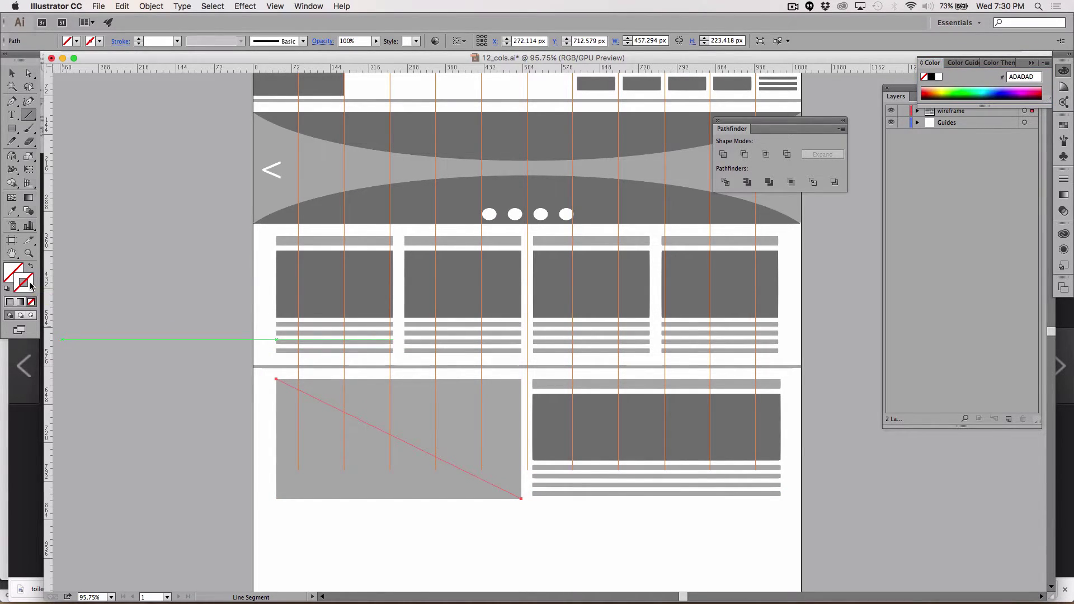
drag(66, 181, 55, 194)
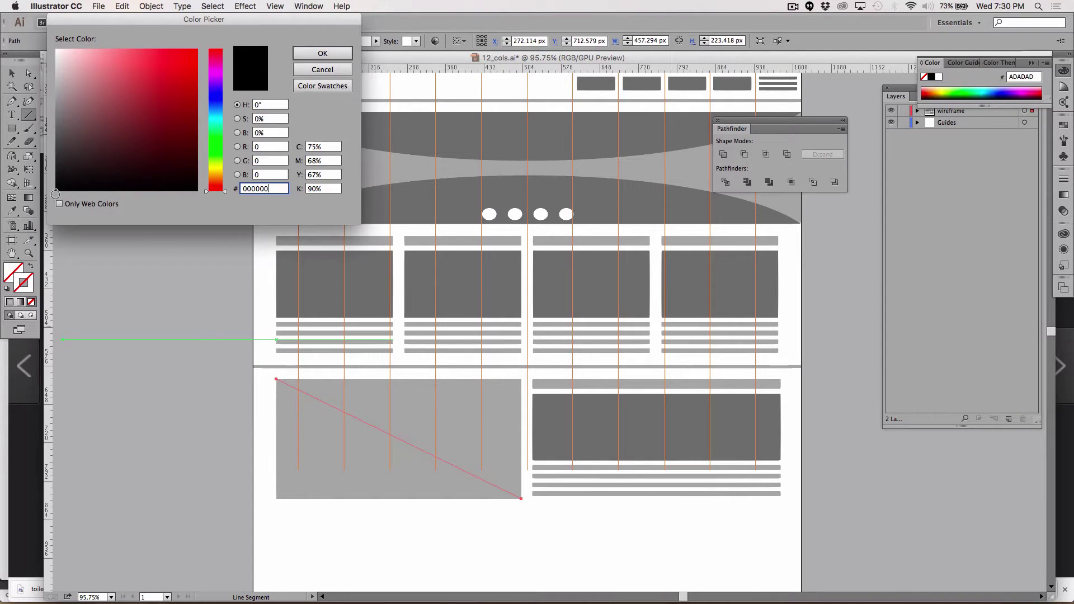
click(334, 54)
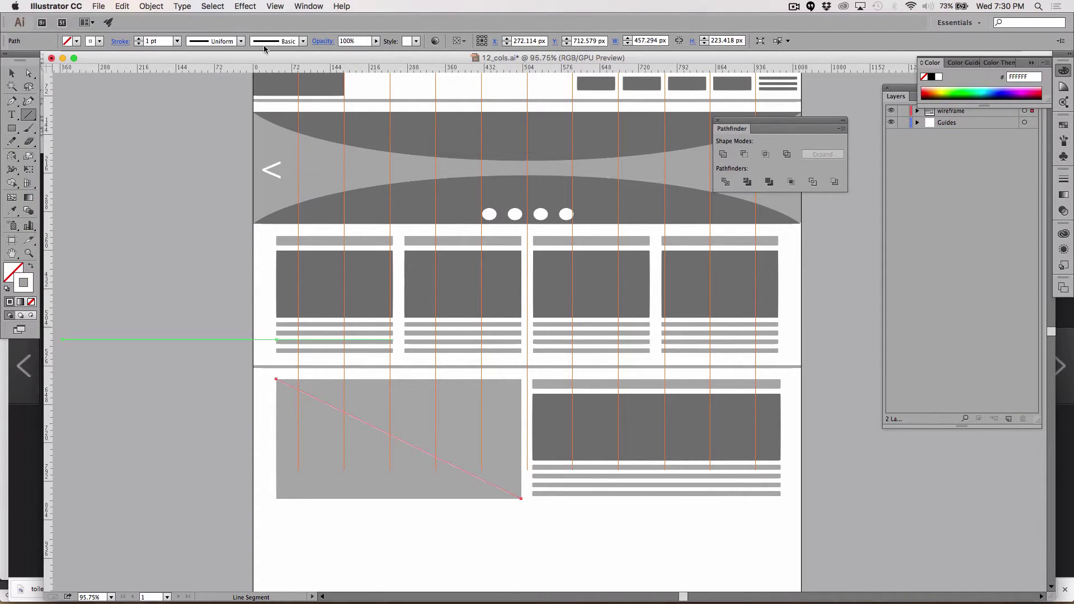
click(139, 40)
click(139, 39)
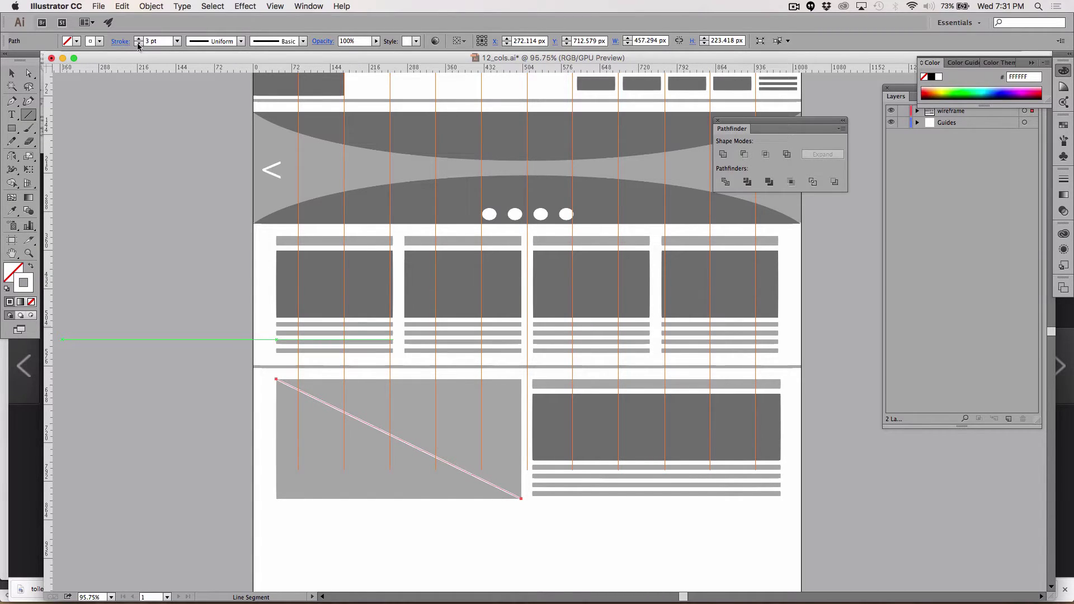
Change the diagonal's stroke colour to near-black 050505 and draw the opposite diagonal to complete the rectangle's cross.
double_click(23, 284)
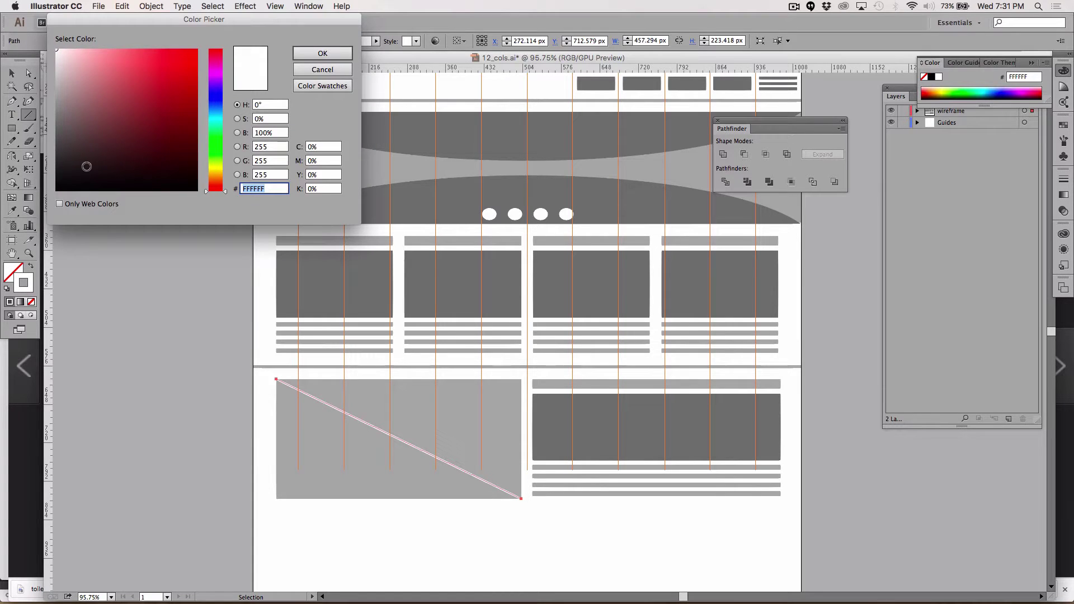
drag(87, 167, 58, 187)
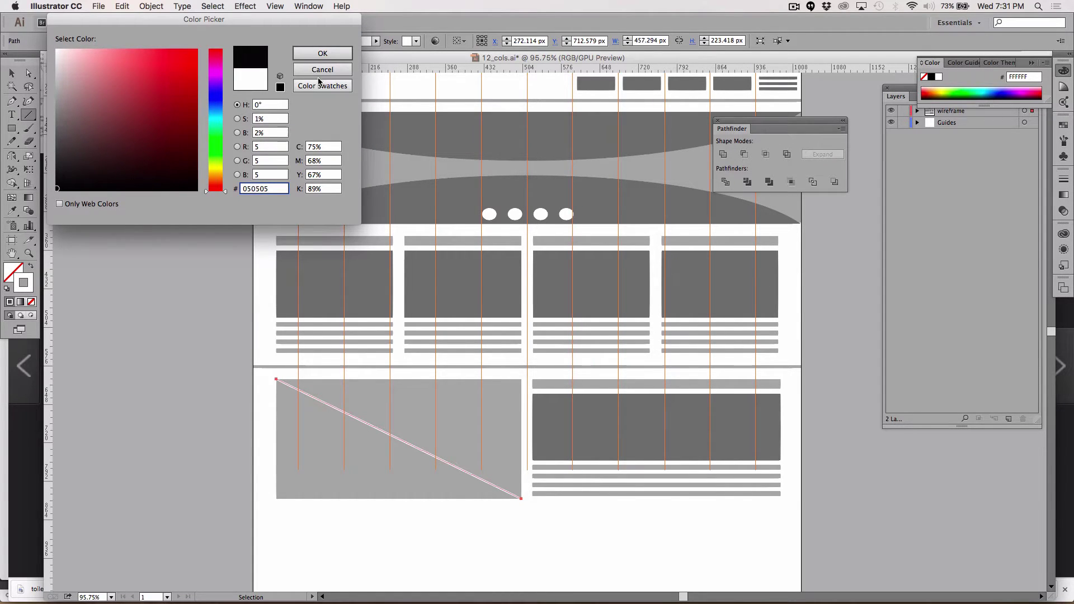
click(322, 53)
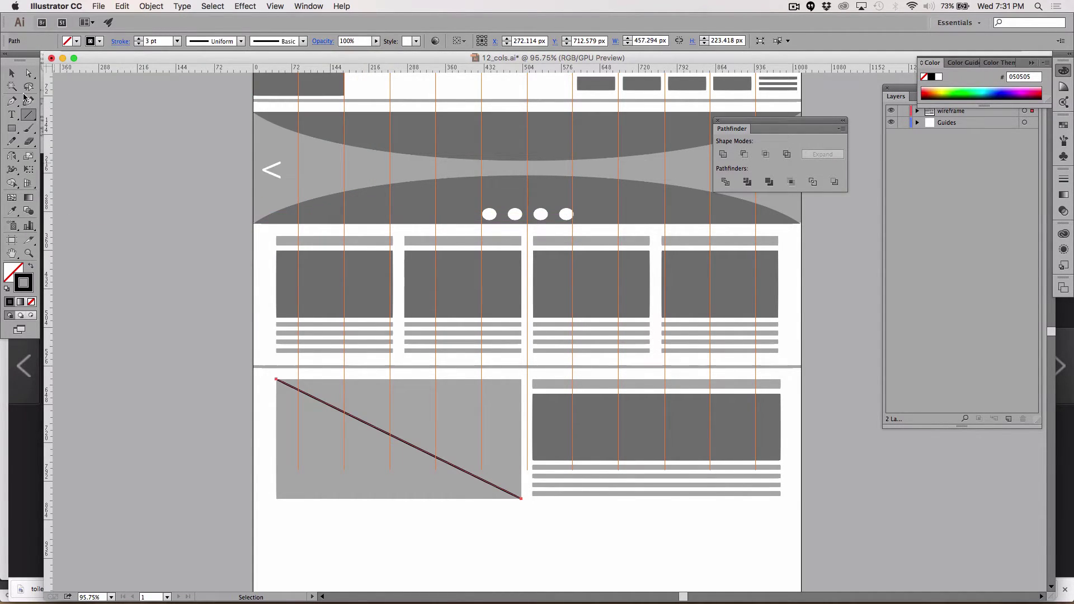
drag(275, 498, 520, 381)
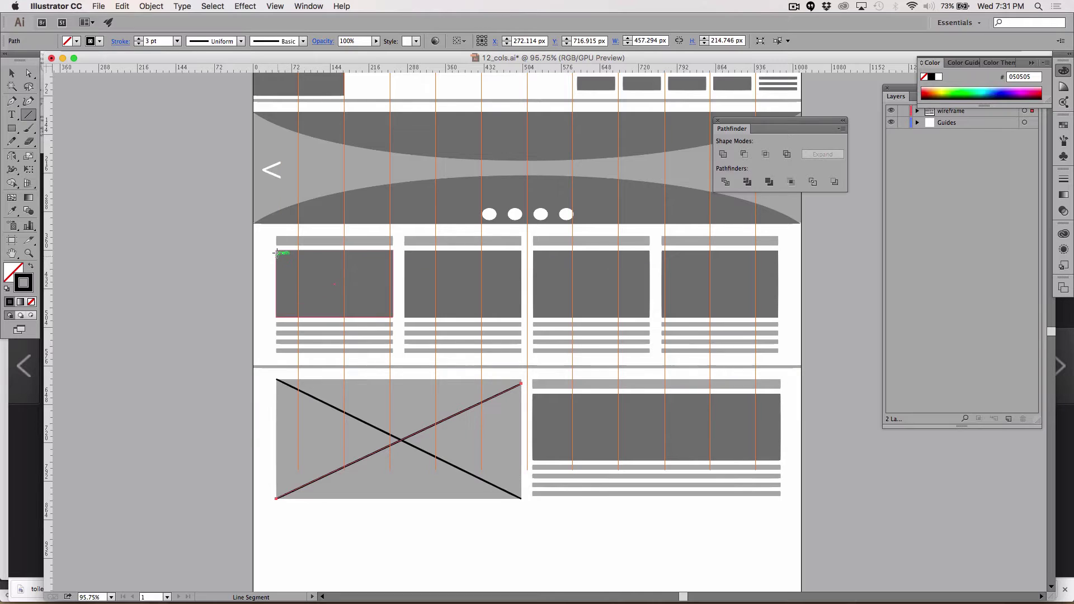
Cross the first column's image with two near-black corner-to-corner diagonals using the Line Segment tool.
drag(275, 250, 391, 316)
drag(393, 251, 276, 316)
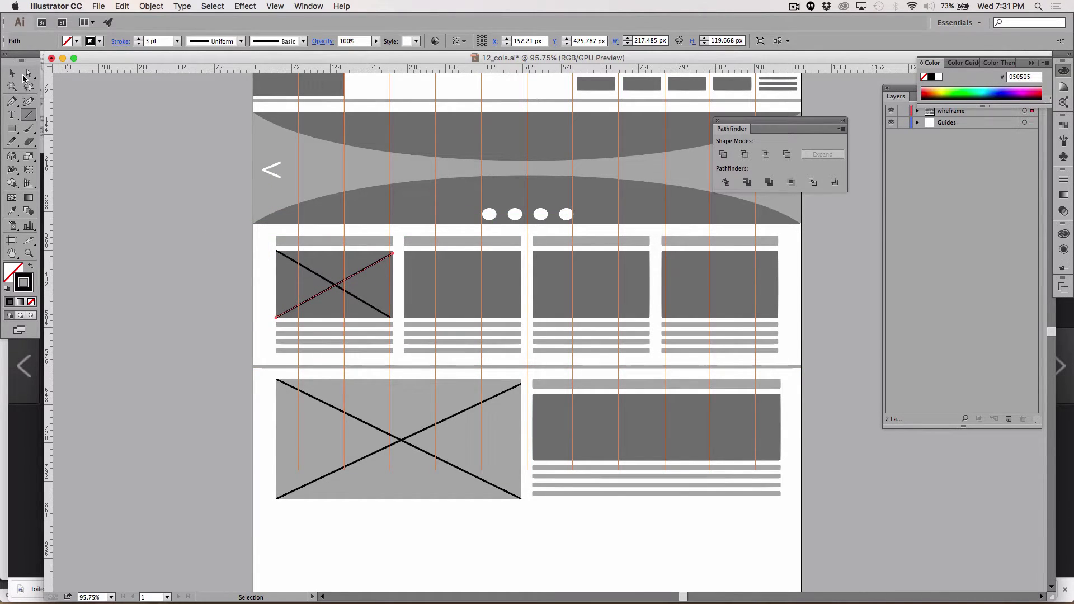
click(12, 76)
click(201, 228)
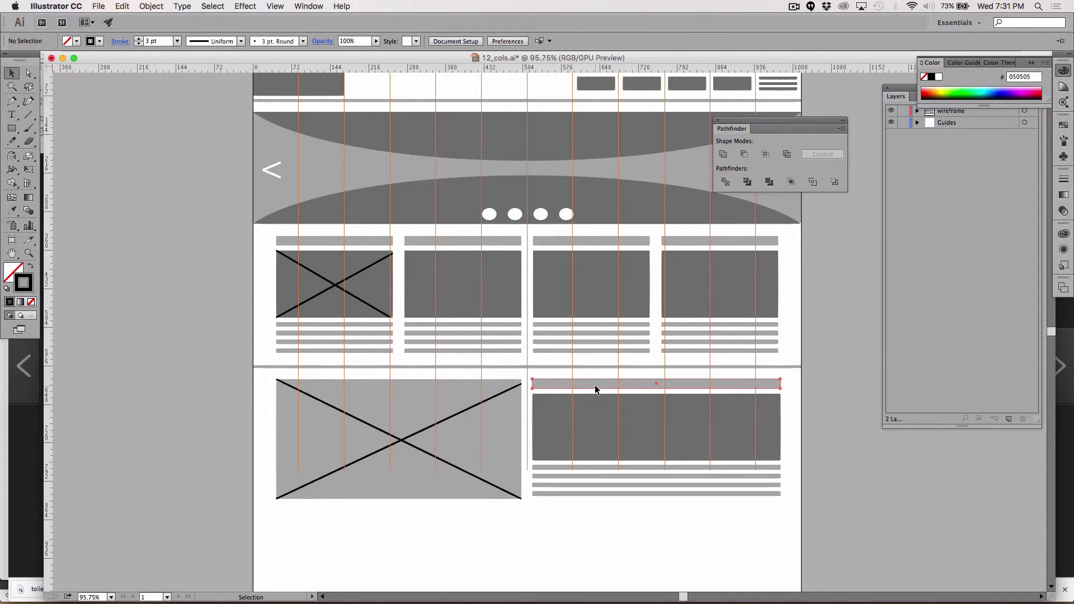
Take on the lower heading's light grey appearance and draw a Pen diagonal across the second column's image, upper left to lower right.
click(595, 385)
click(11, 101)
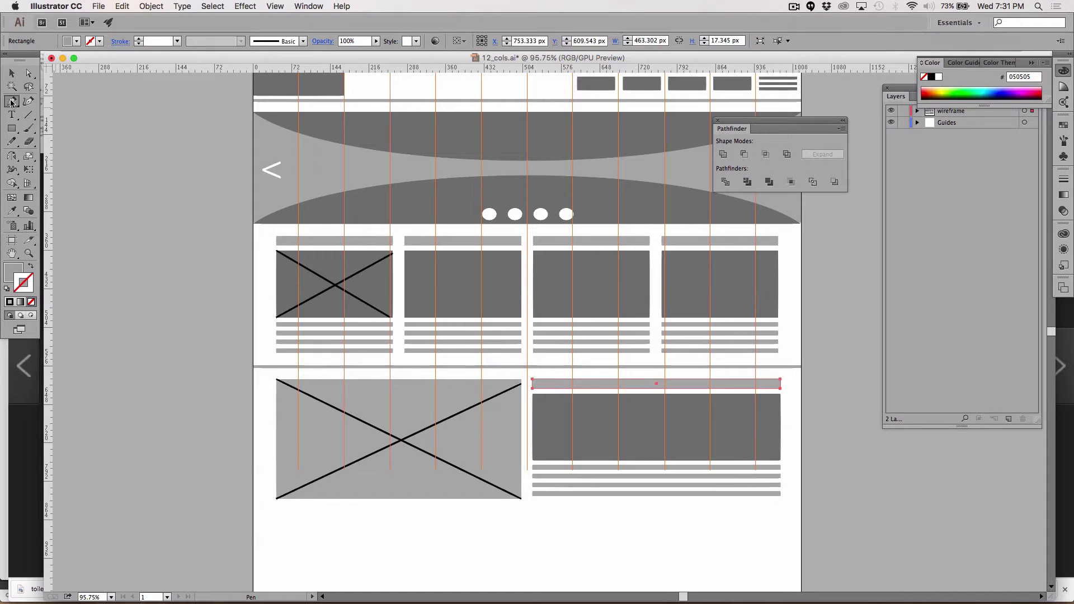
click(405, 251)
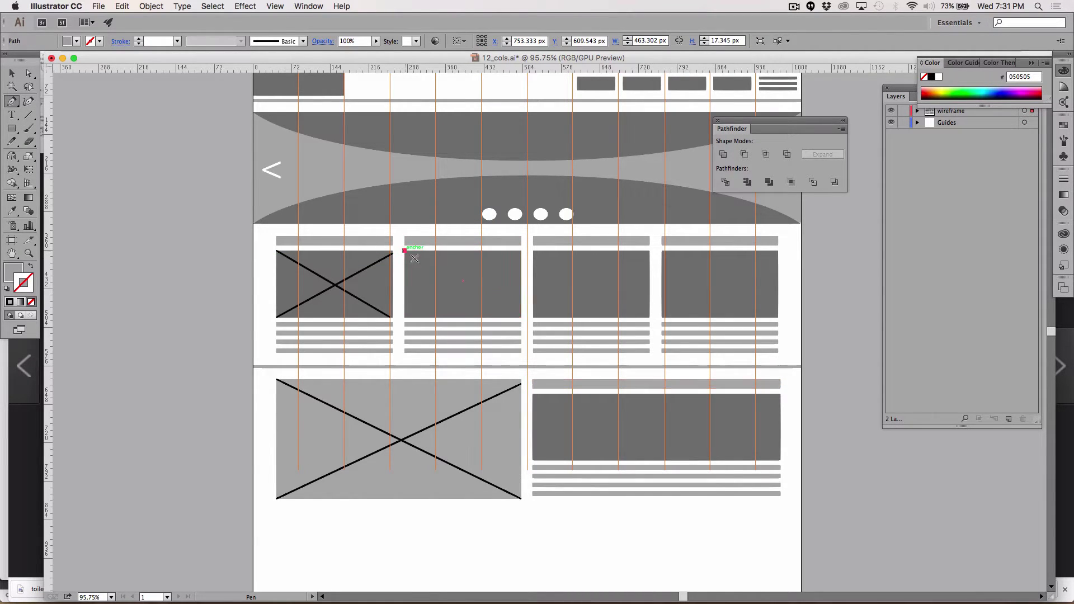
click(521, 318)
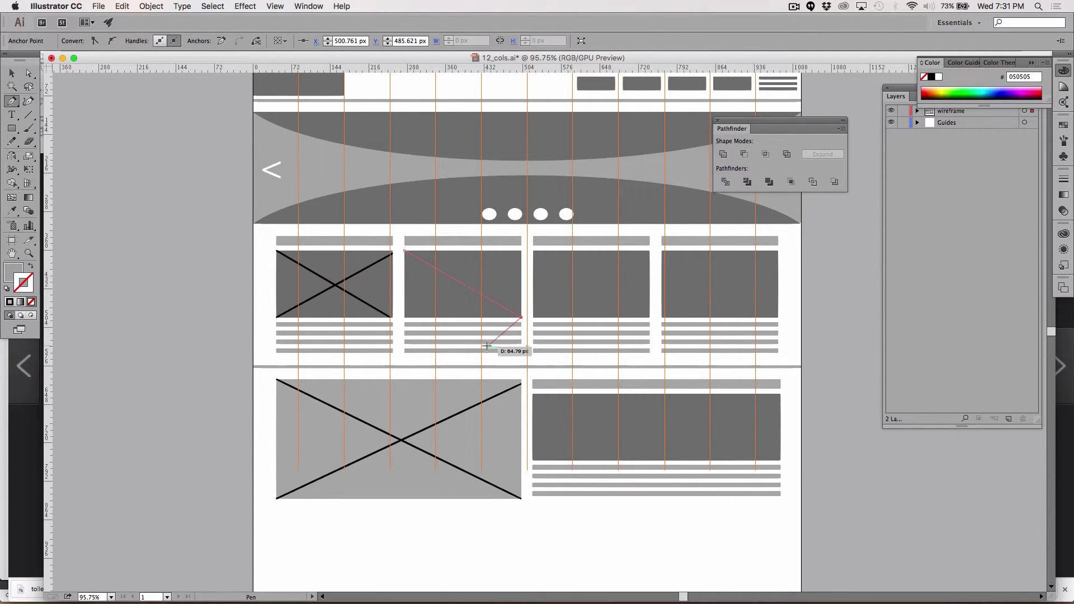
key(v)
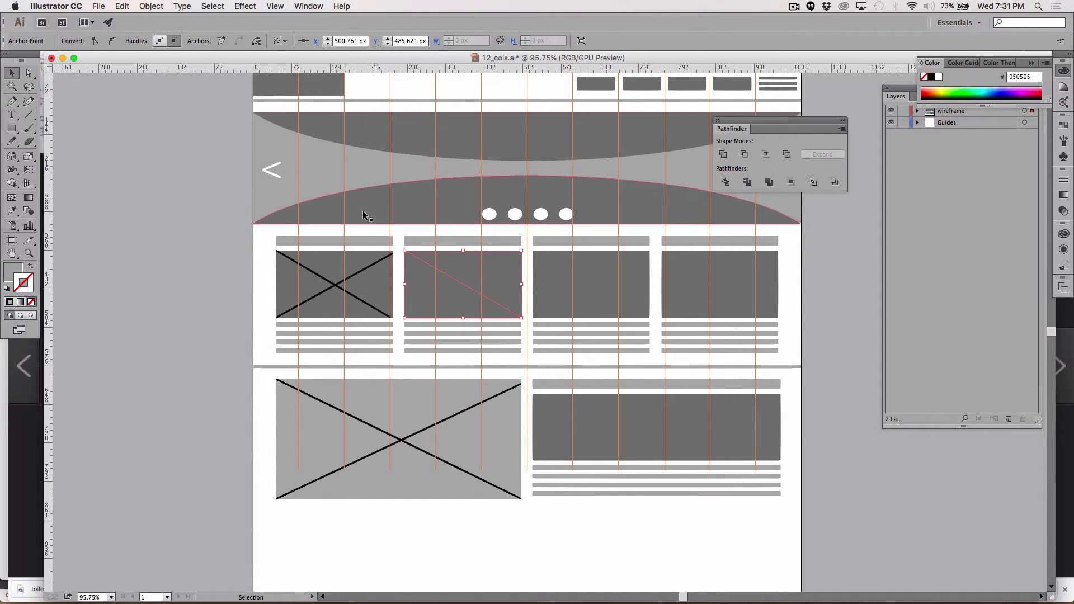
Swap the second column diagonal's fill and stroke, set its stroke weight to 4 pt, and return to the Pen tool.
click(458, 283)
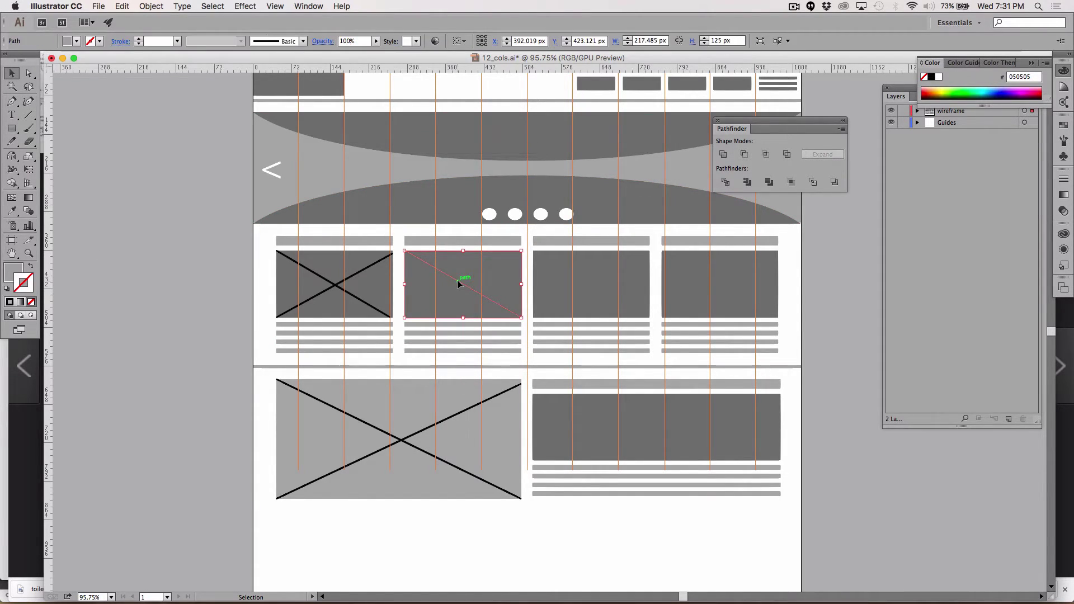
click(164, 339)
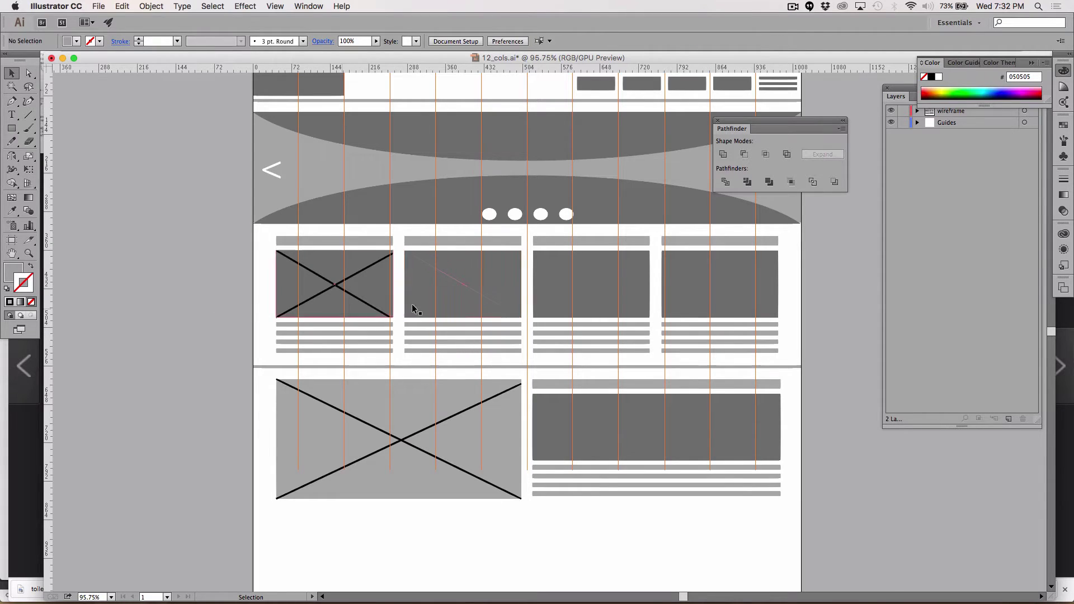
click(462, 283)
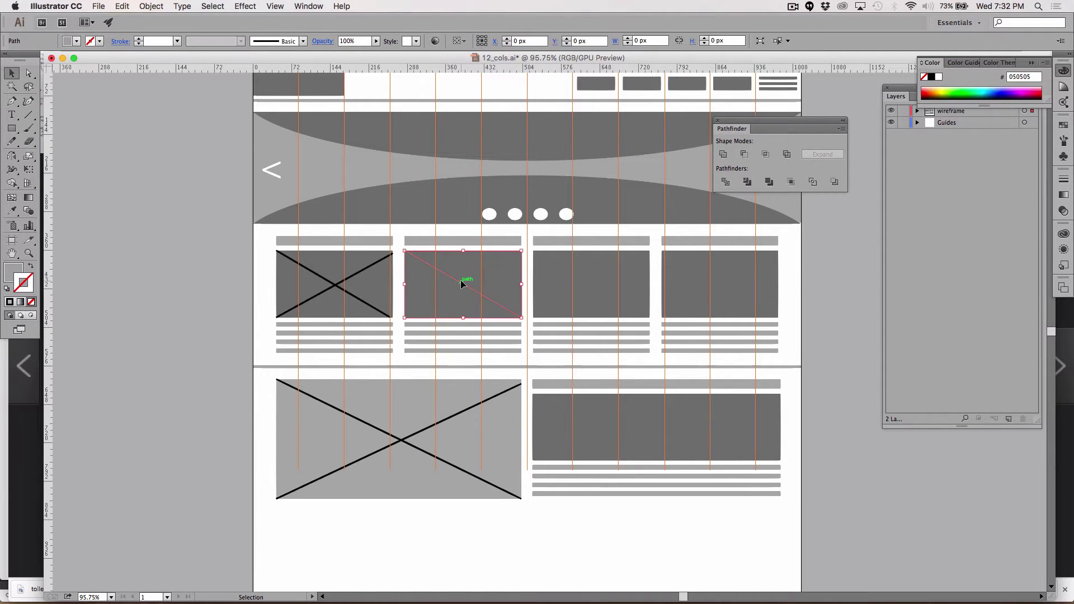
click(31, 267)
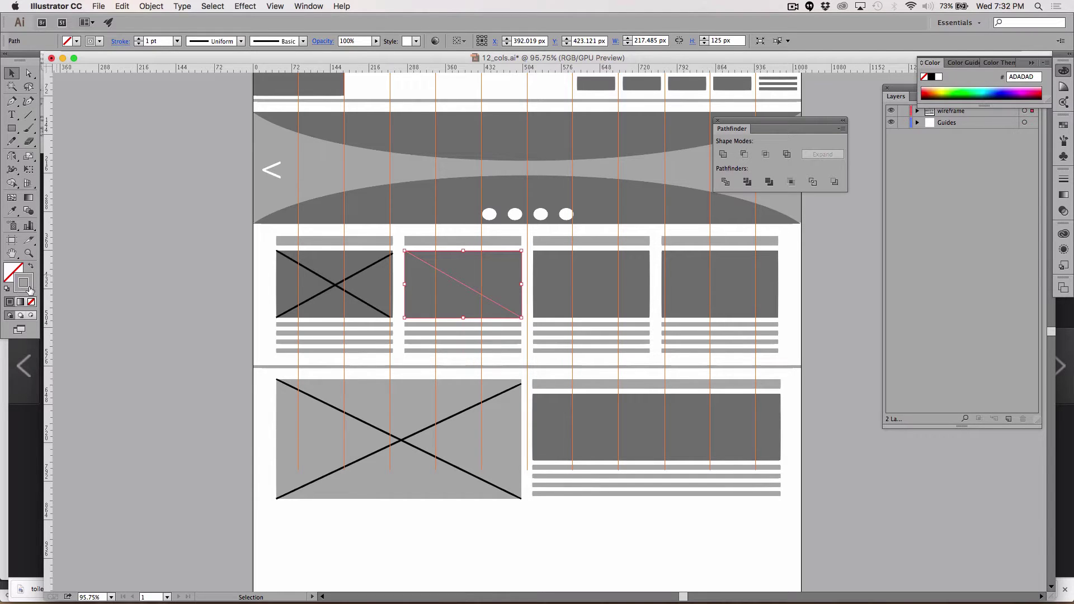
click(139, 40)
click(139, 40)
click(12, 102)
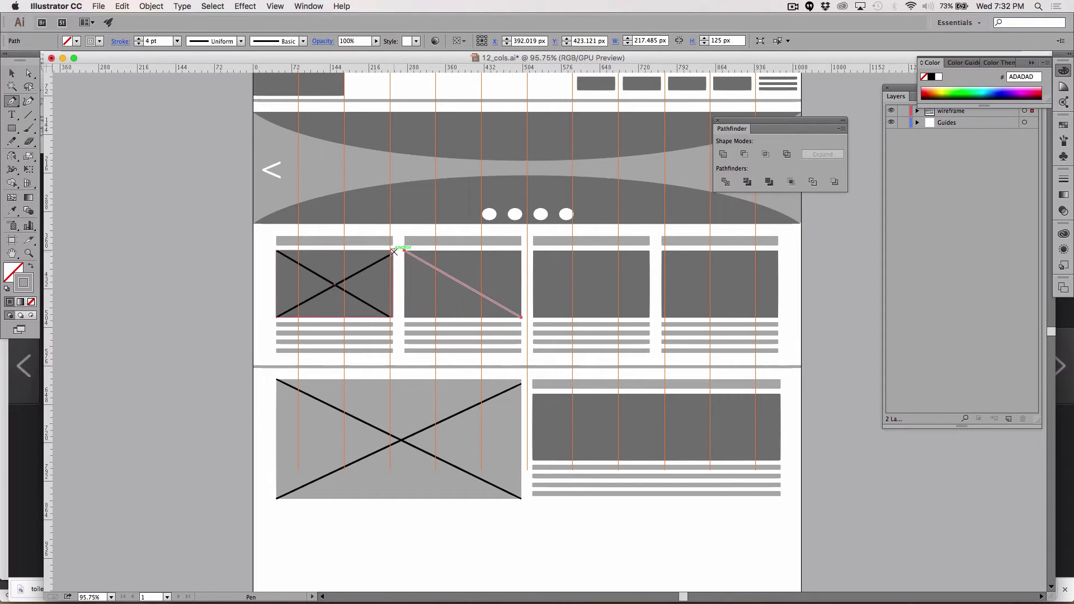
Draw the second column image's opposite diagonal with the Pen tool, lower left to upper right, and deselect it.
click(404, 317)
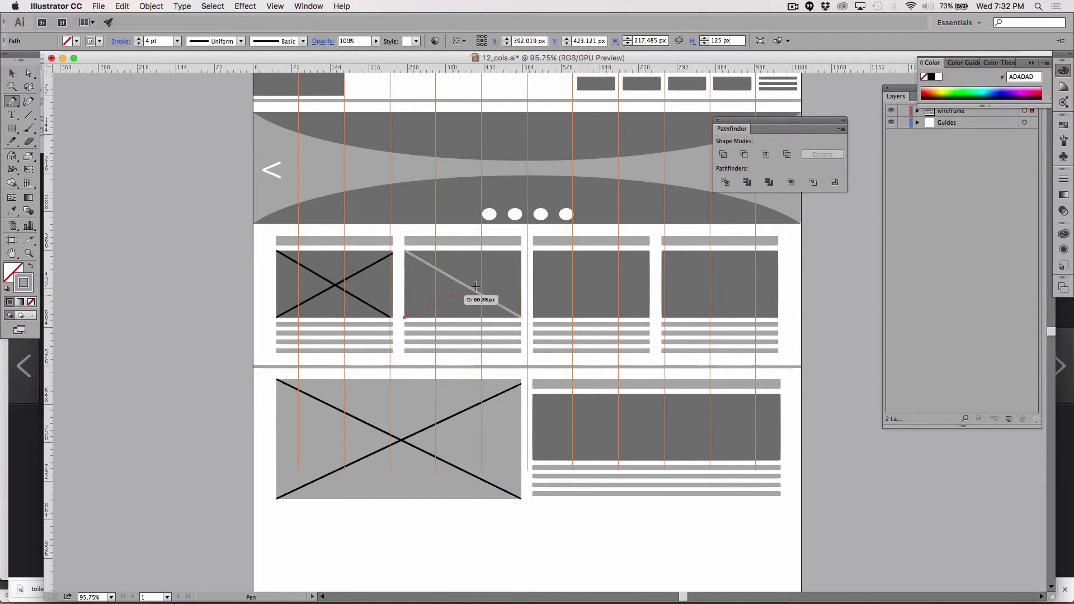
click(521, 252)
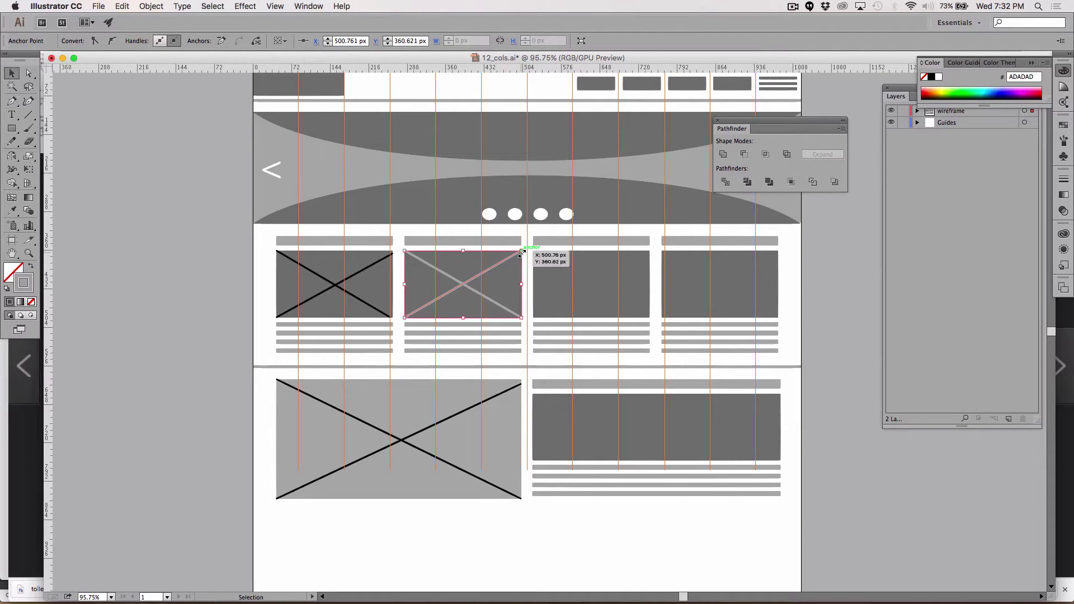
click(10, 73)
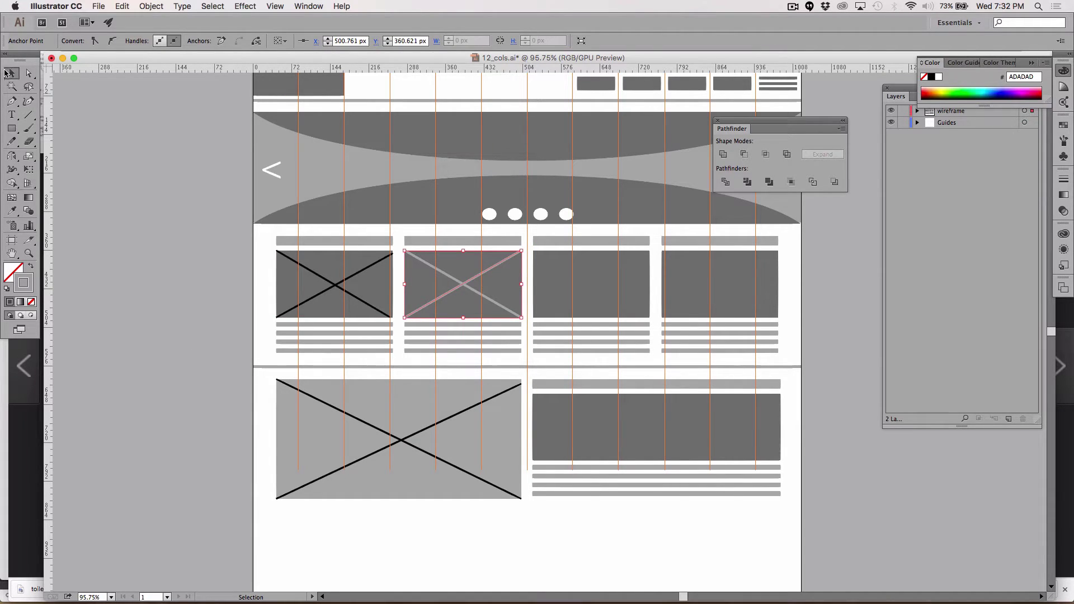
click(79, 109)
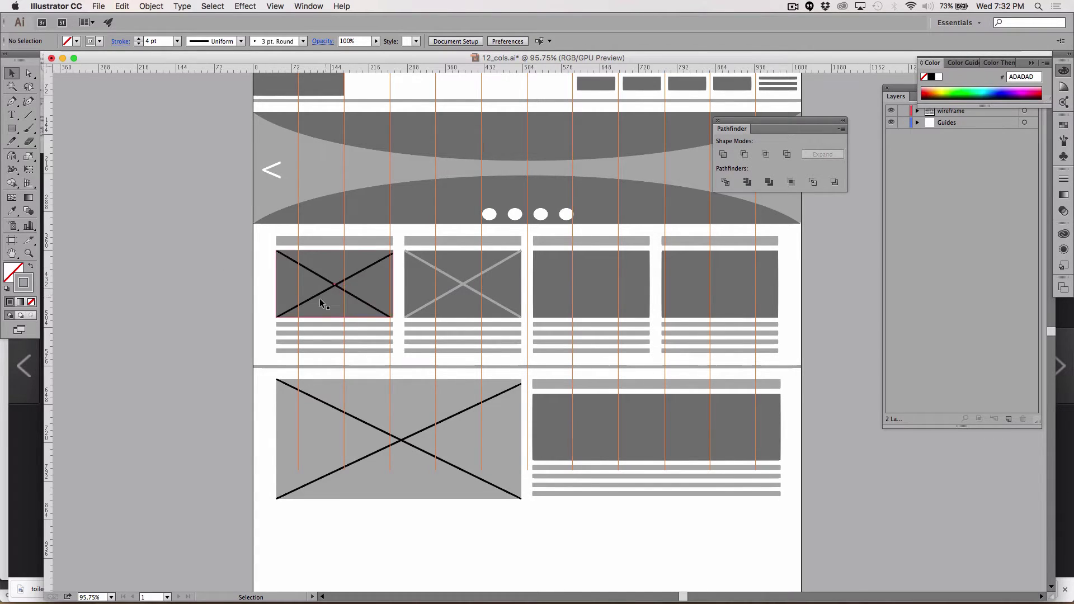
Copy the lower block's dark grey rectangle to the page bottom as a full-width footer about 226 px tall and ready the Rectangle tool.
scroll(400, 397, down, 3)
scroll(401, 397, up, 1)
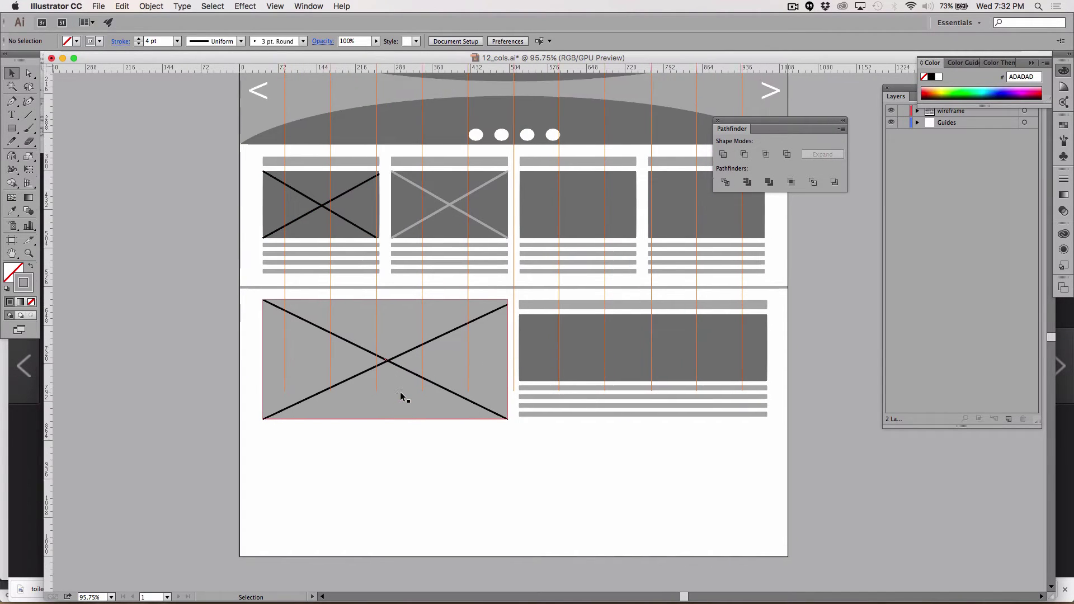
drag(540, 358, 265, 534)
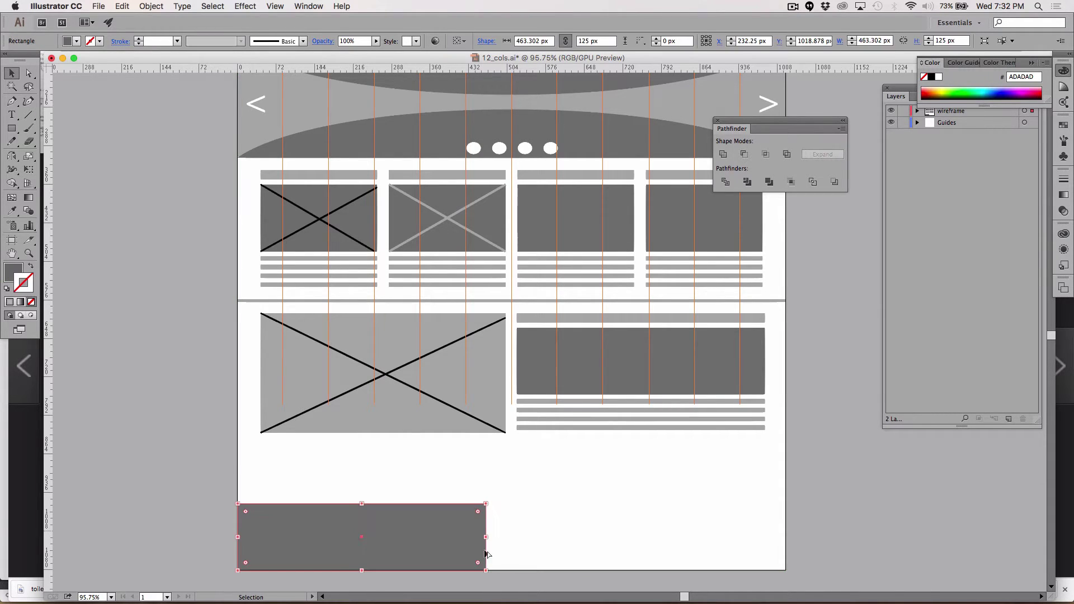
drag(486, 537, 785, 536)
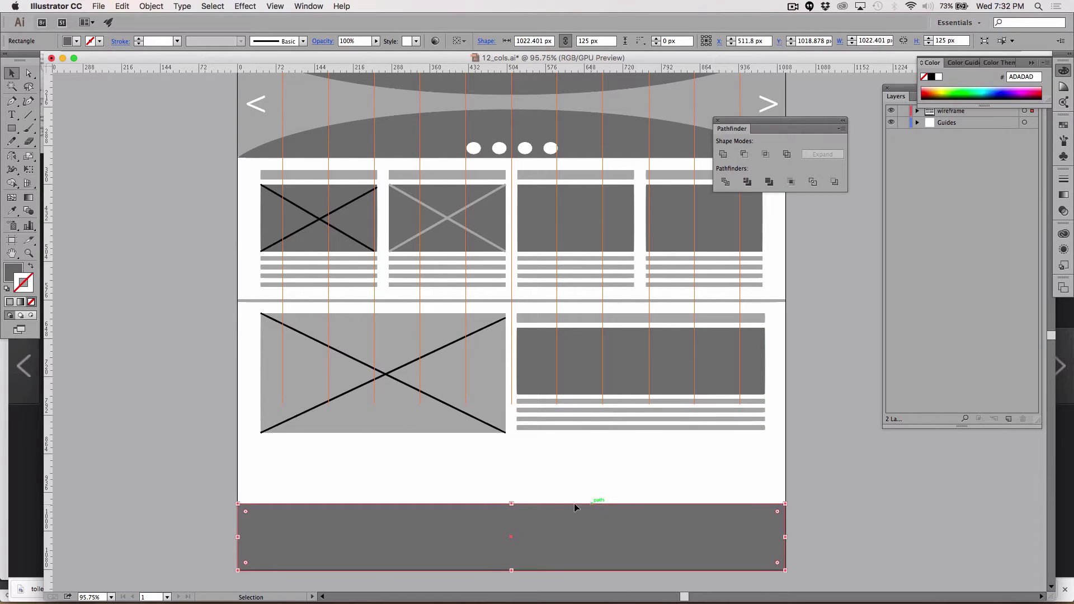
drag(511, 503, 512, 449)
click(11, 128)
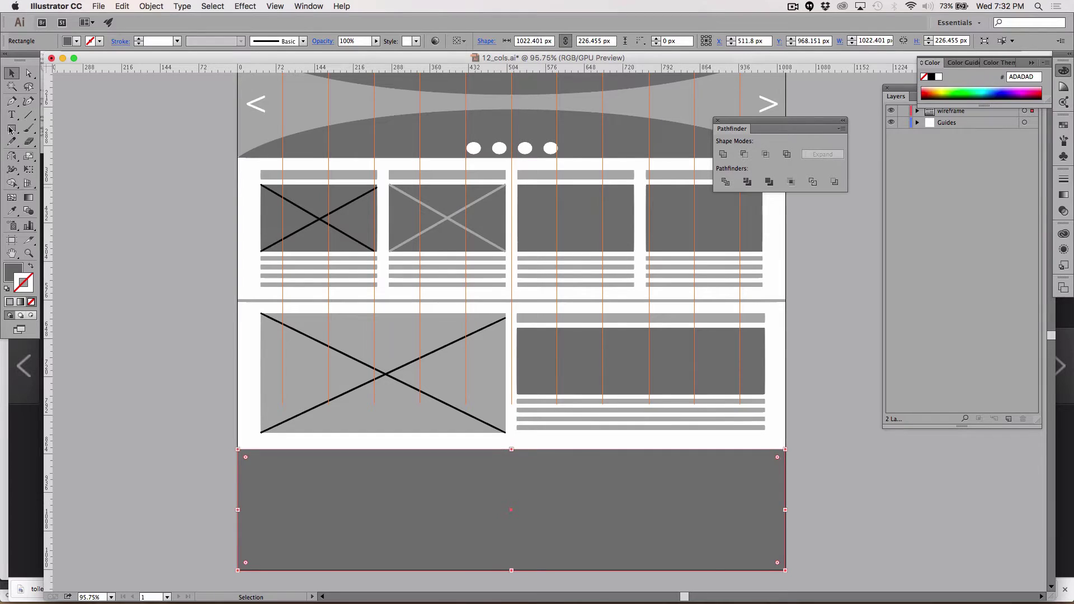
Try the light grey fill CECCCC on the footer rectangle and undo it.
click(9, 275)
double_click(9, 274)
text(CECCCC)
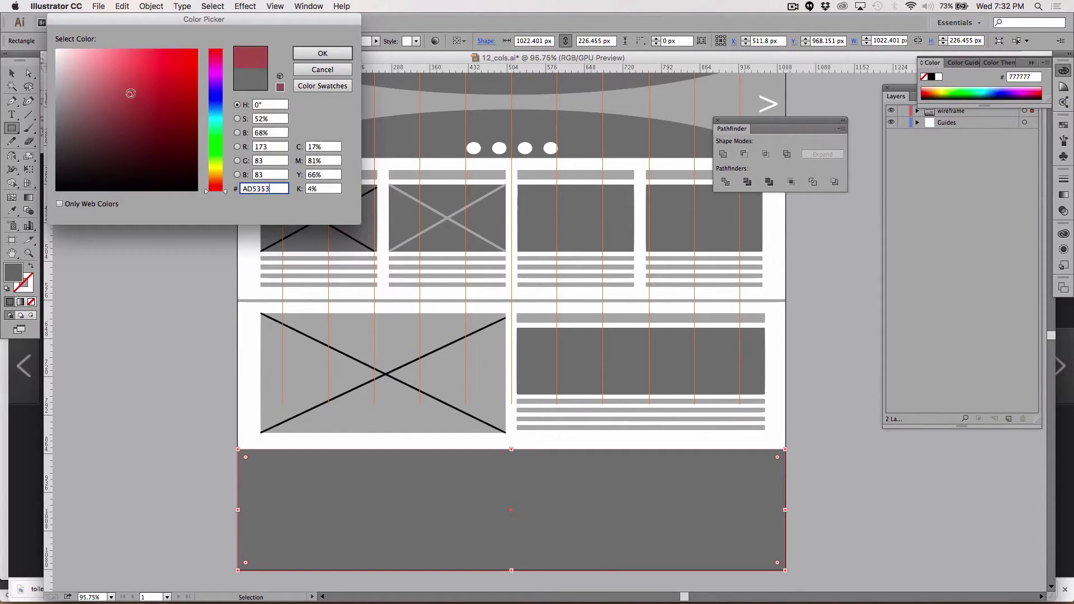
click(323, 53)
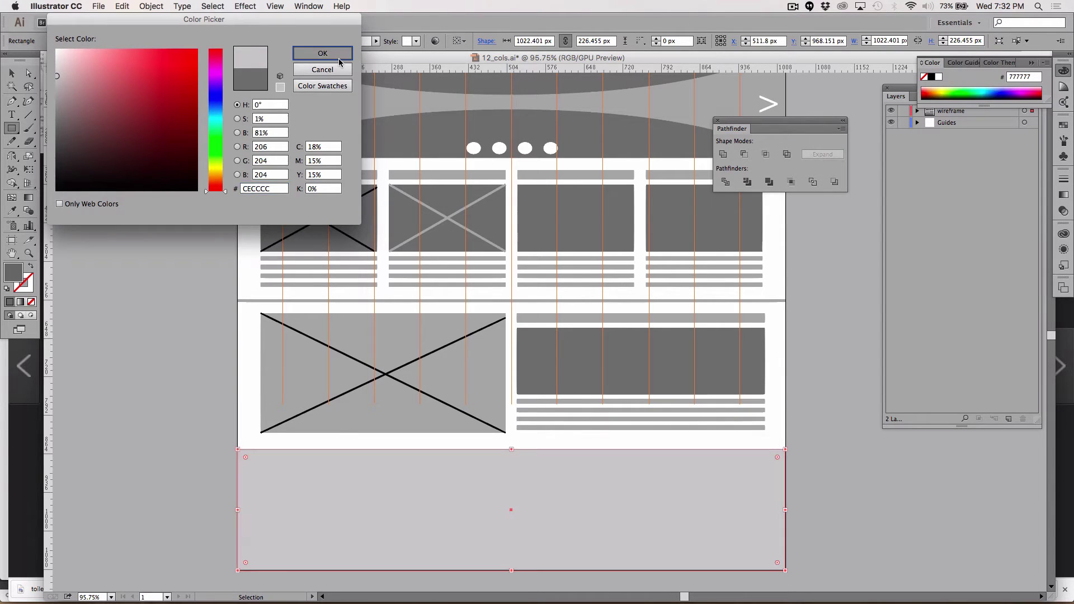
key(super+z)
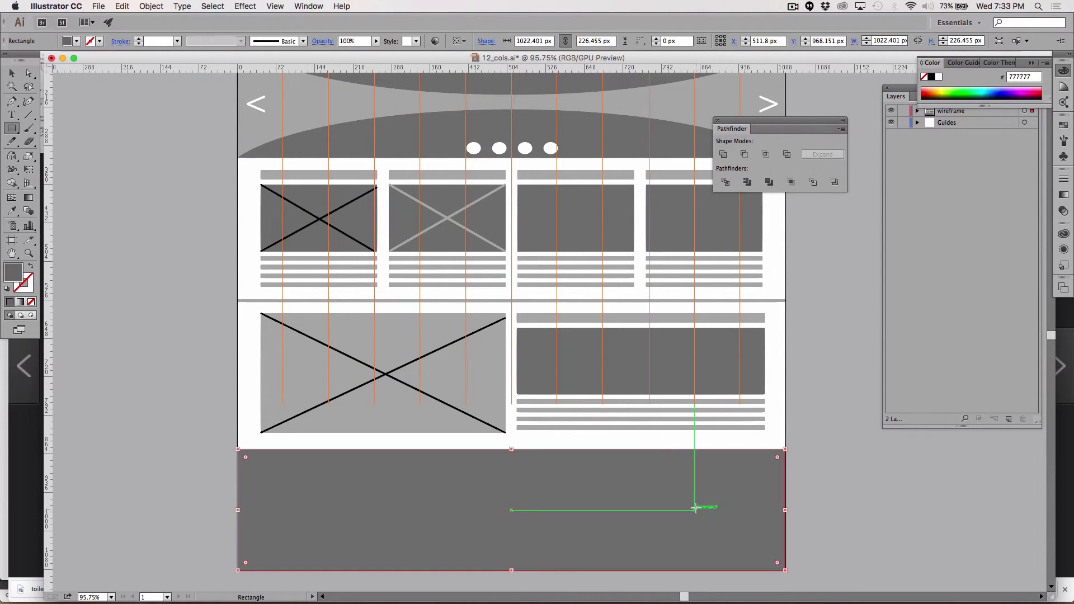
Draw a rectangle about 67 by 57 px near the footer's lower right corner and sample the large placeholder's light grey ADADAD for it.
drag(765, 530, 729, 560)
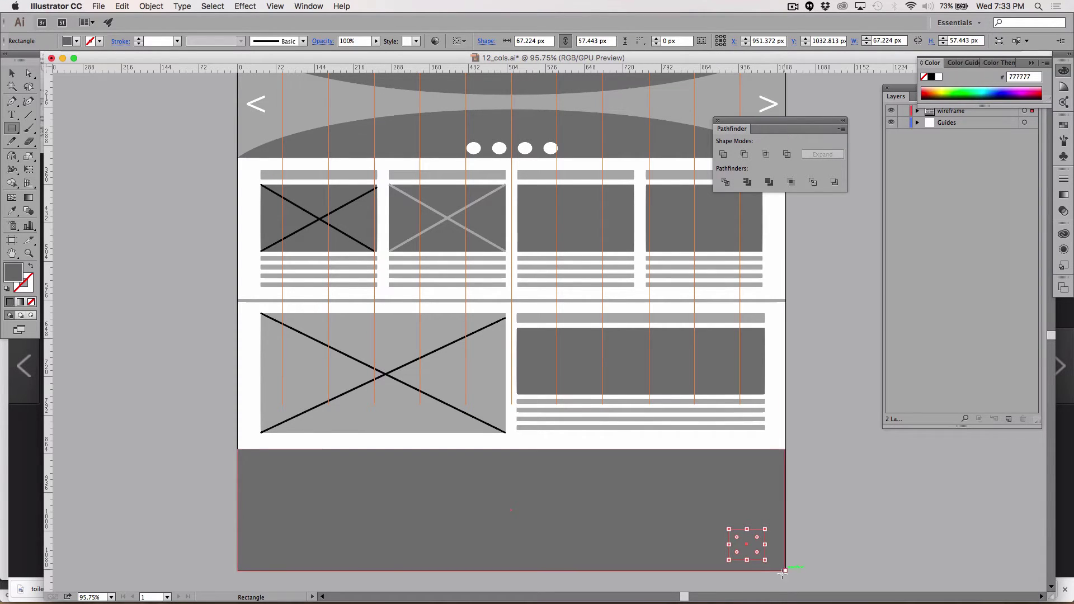
key(i)
click(473, 375)
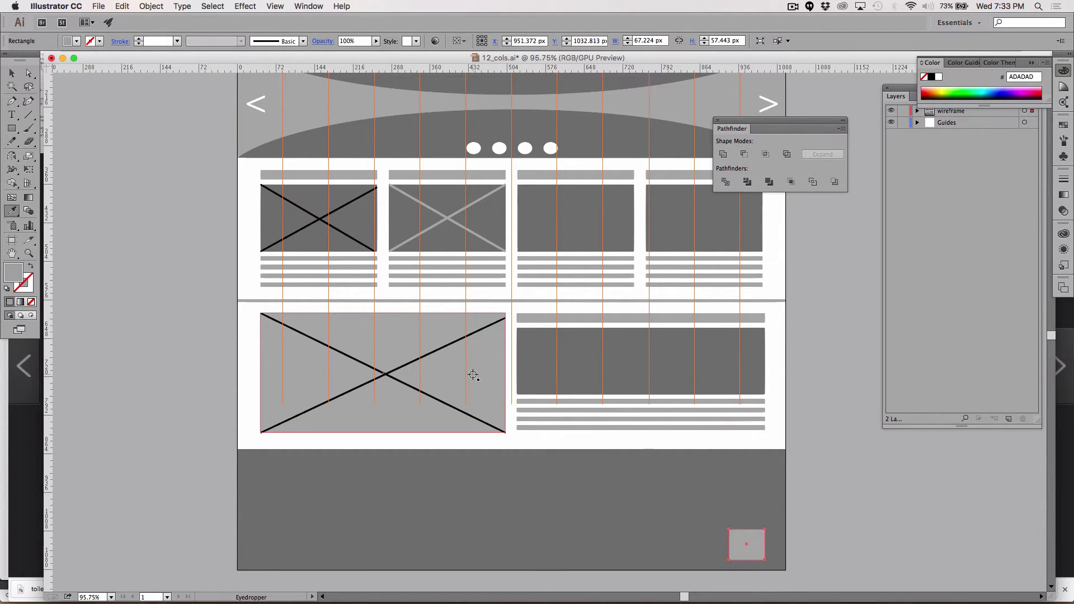
key(v)
click(10, 74)
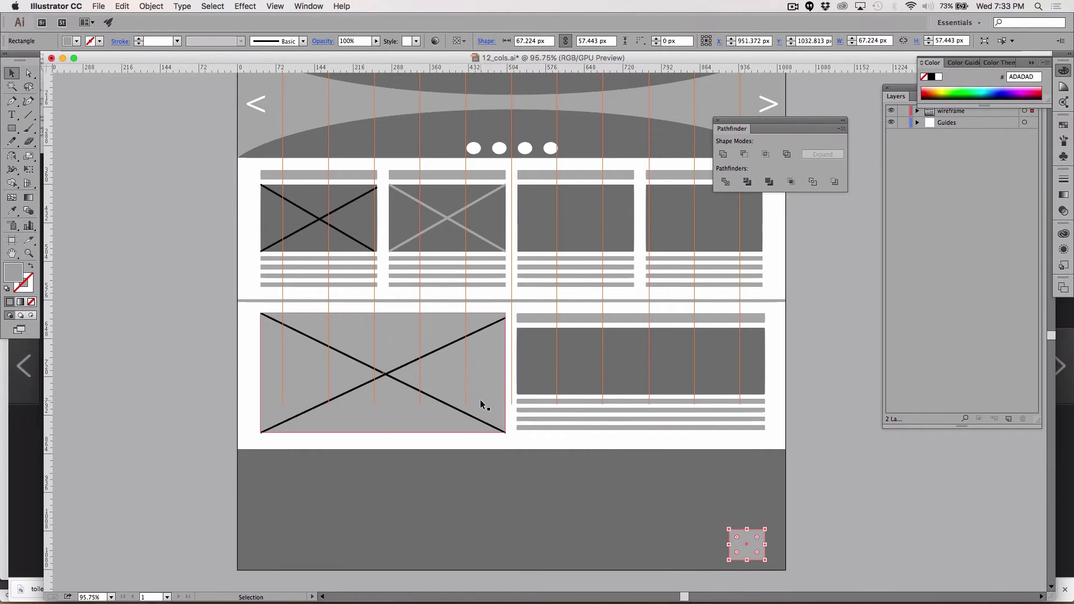
Duplicate the small footer rectangle leftwards three times at equal spacing to make a row of four.
drag(740, 554, 694, 553)
key(super+d)
key(super+d)
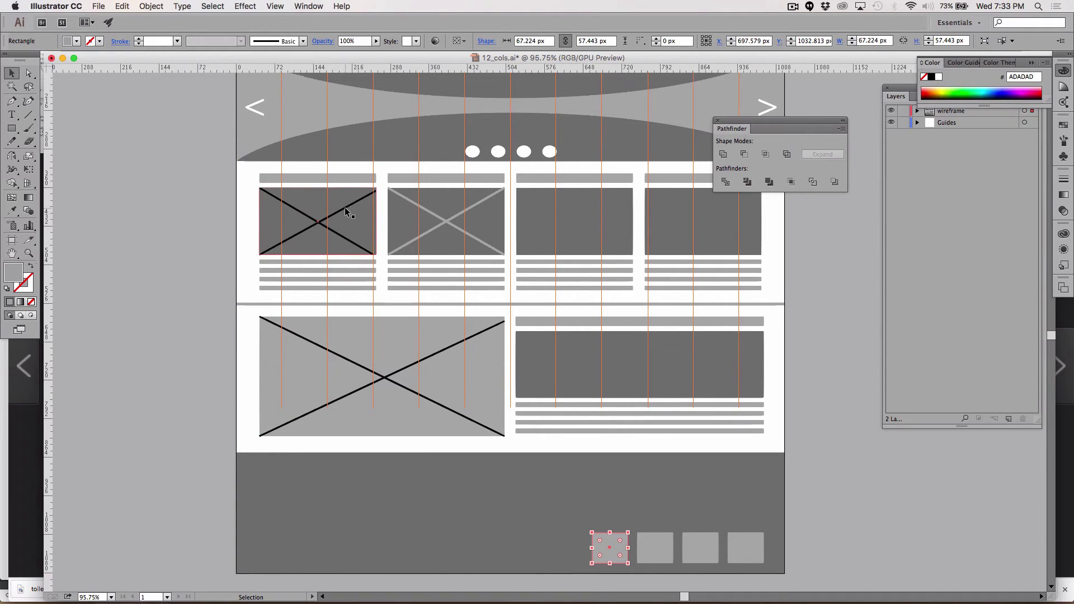
Copy the header's four menu rectangles into the middle of the footer and sample the large placeholder's light grey ADADAD for them.
scroll(344, 207, up, 2)
key(super+minus)
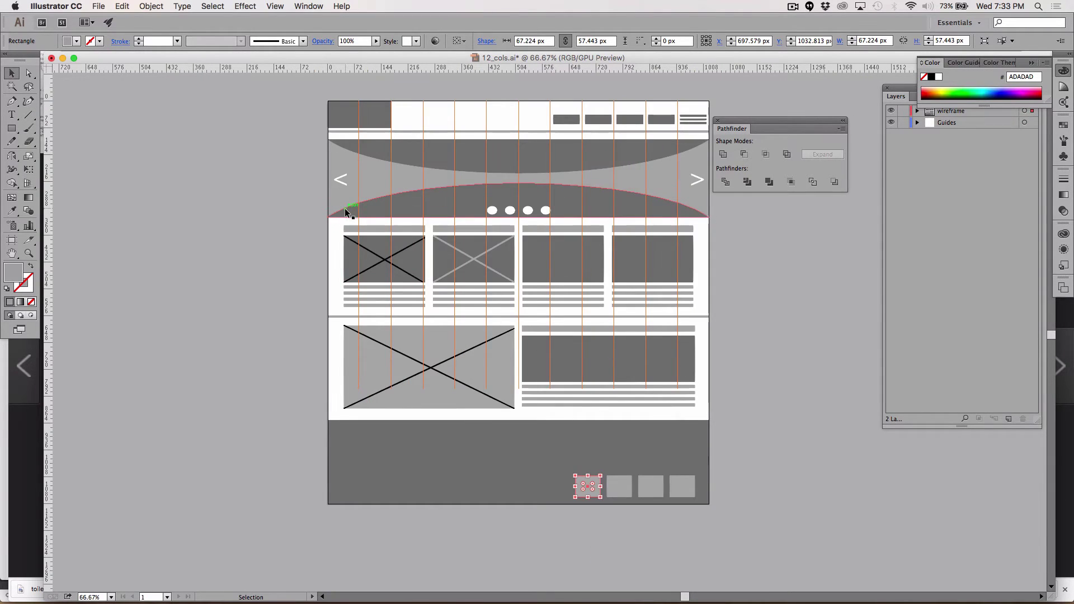
click(561, 117)
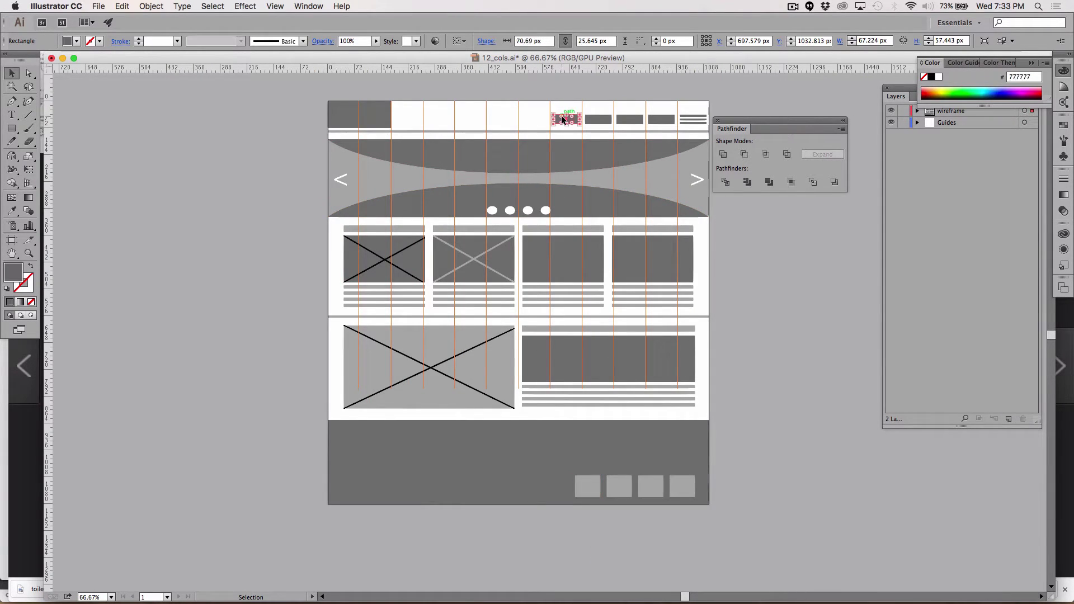
shift+click(592, 121)
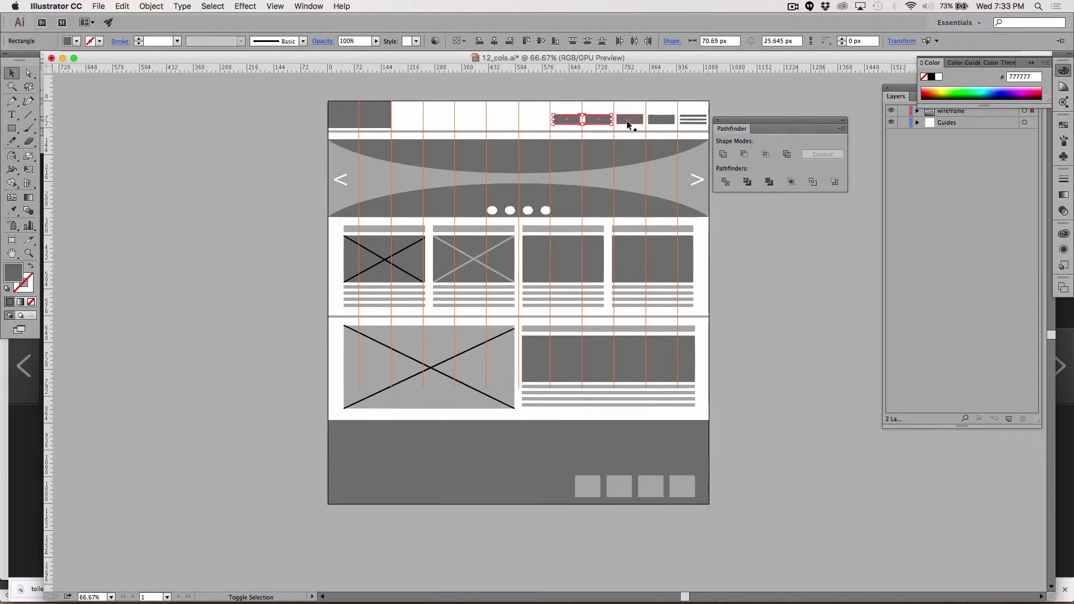
shift+click(625, 119)
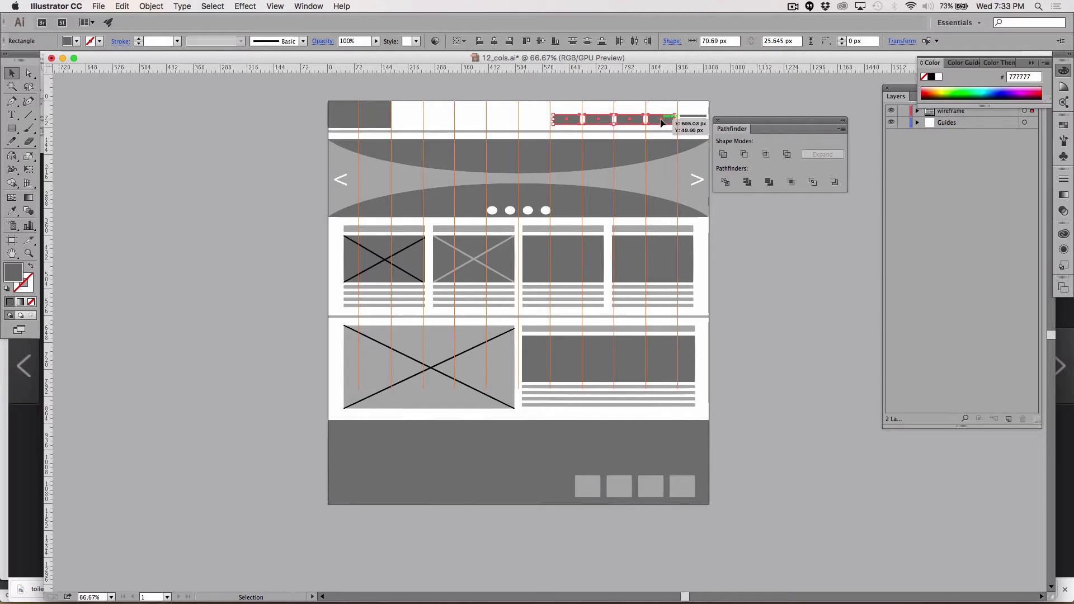
drag(662, 122, 567, 465)
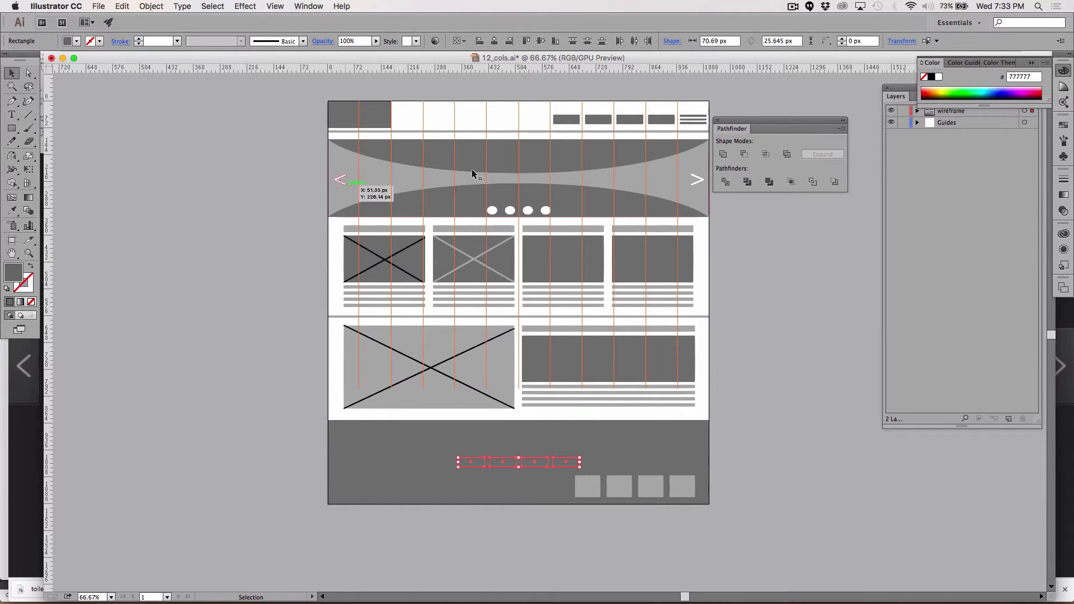
key(i)
click(441, 345)
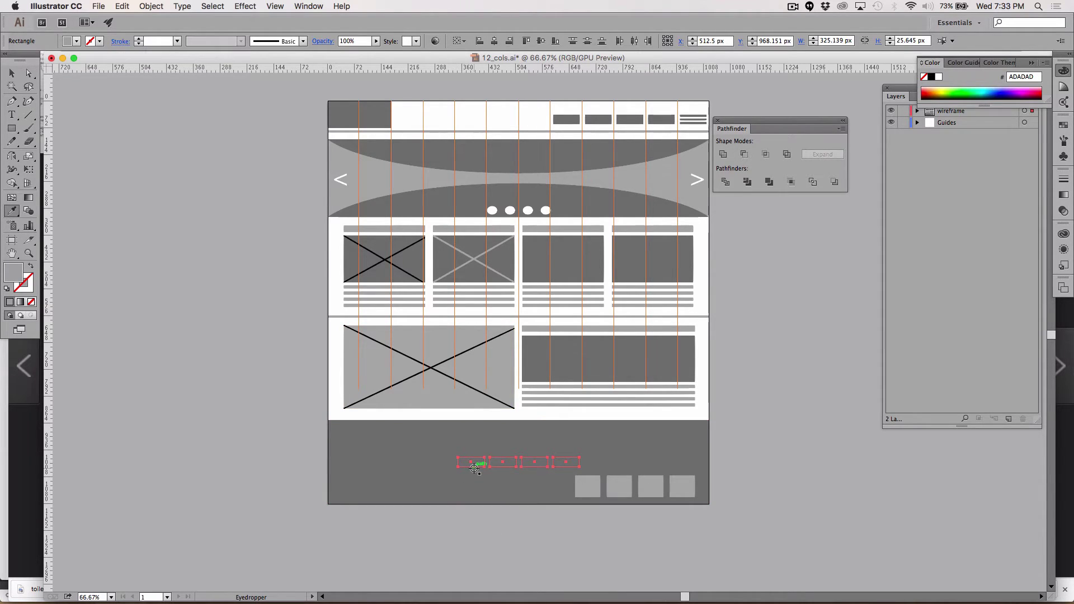
Delete the footer's four menu rectangles and undo the deletion.
key(Delete)
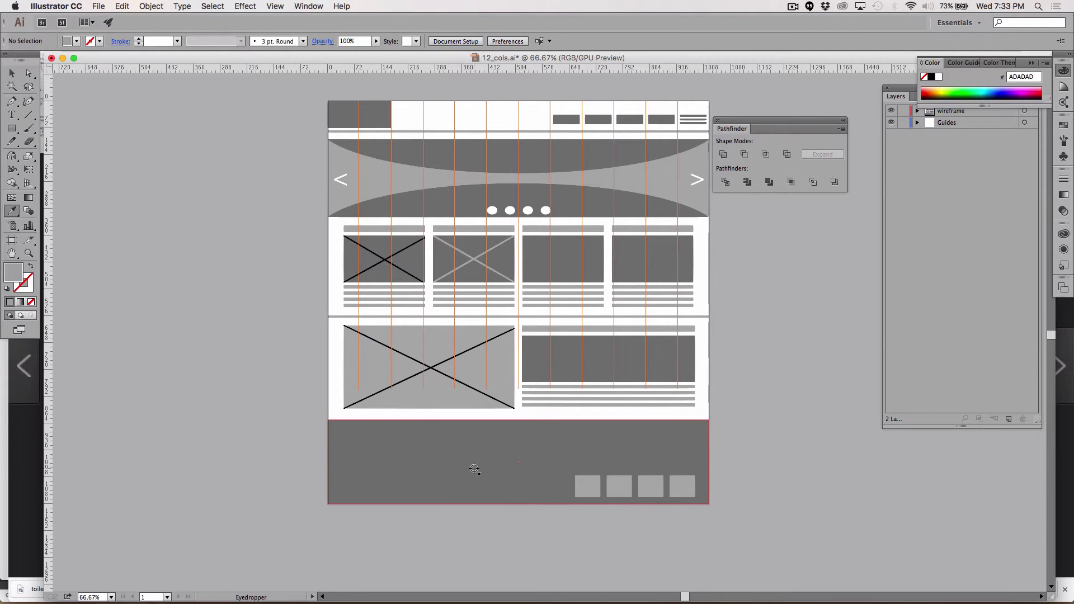
key(super+a)
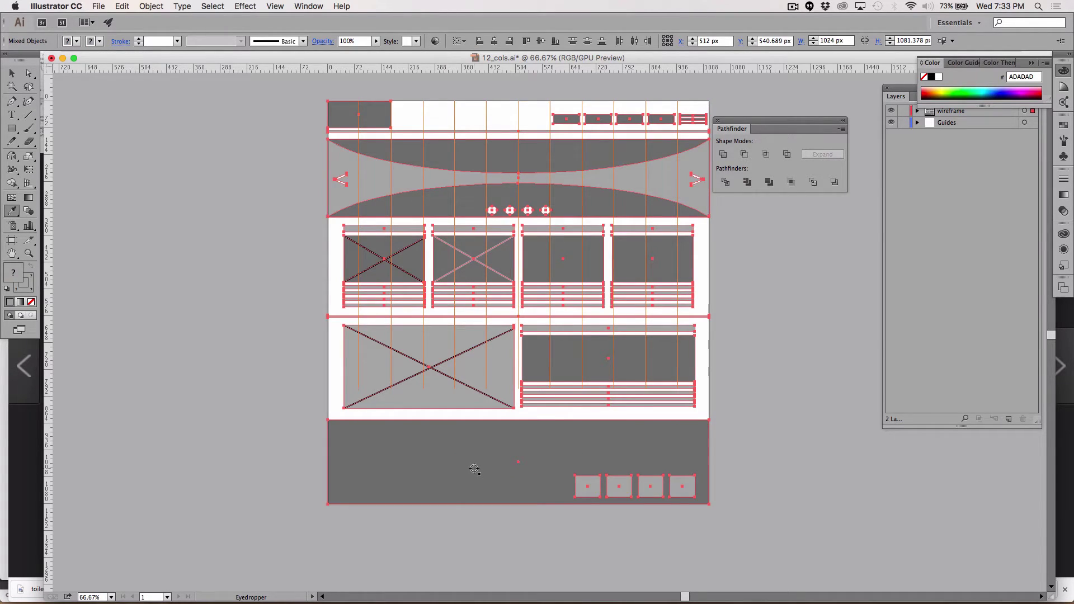
key(super+z)
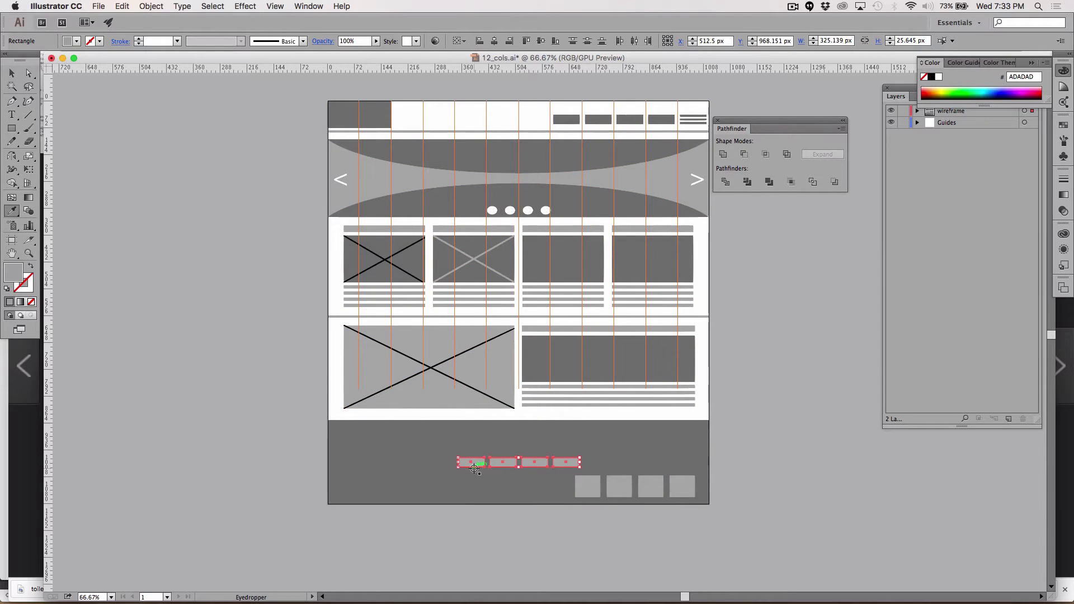
Deselect the footer menu rectangles, expand the Guides layer, lock the wireframe layer and unlock the guides.
click(12, 74)
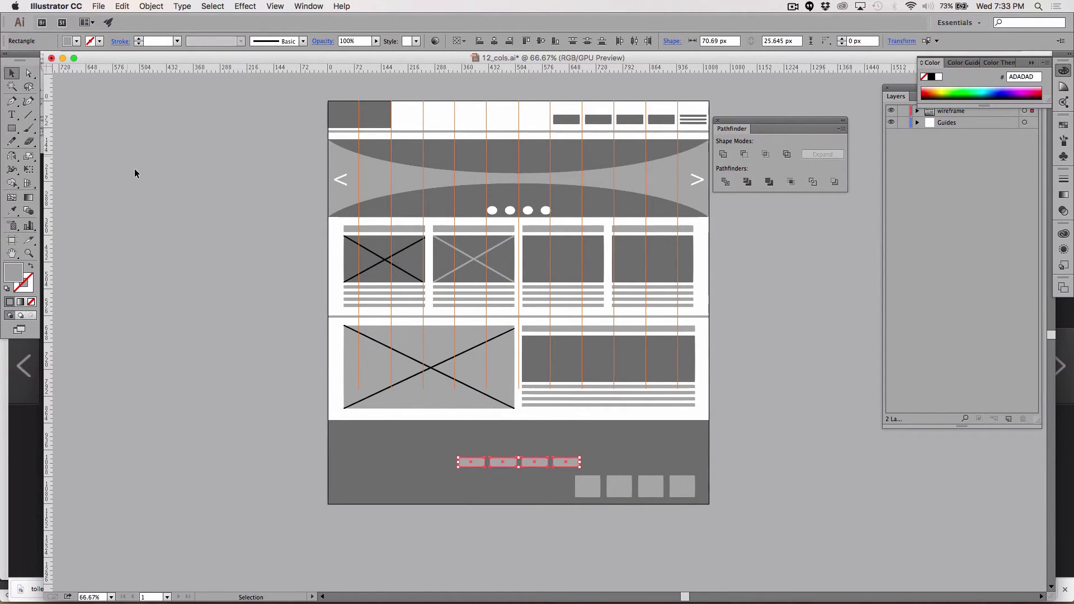
click(134, 169)
scroll(134, 169, right, 2)
scroll(135, 169, up, 2)
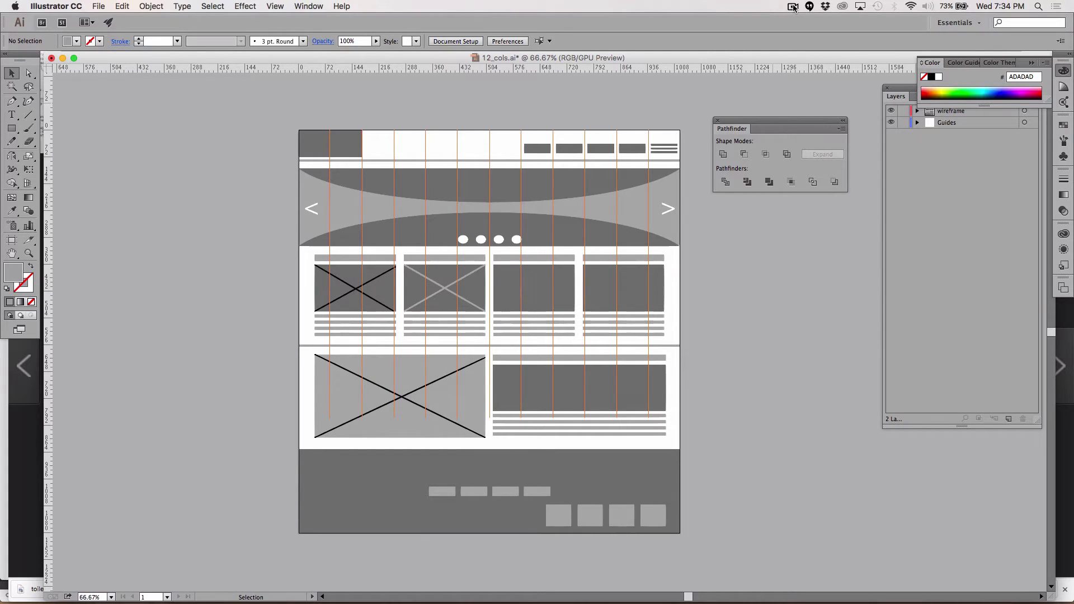
click(917, 123)
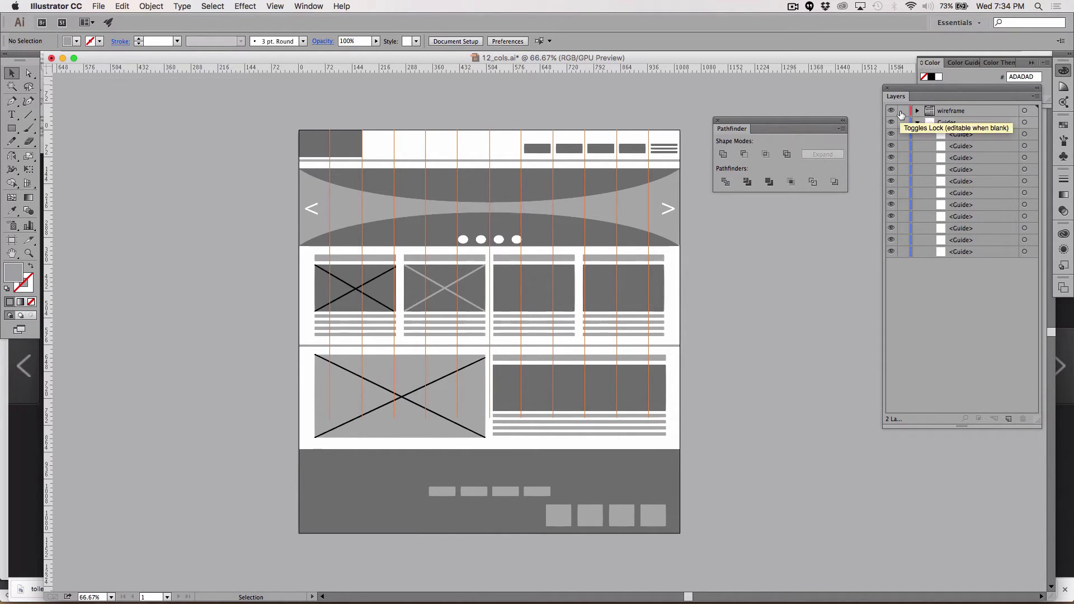
click(901, 112)
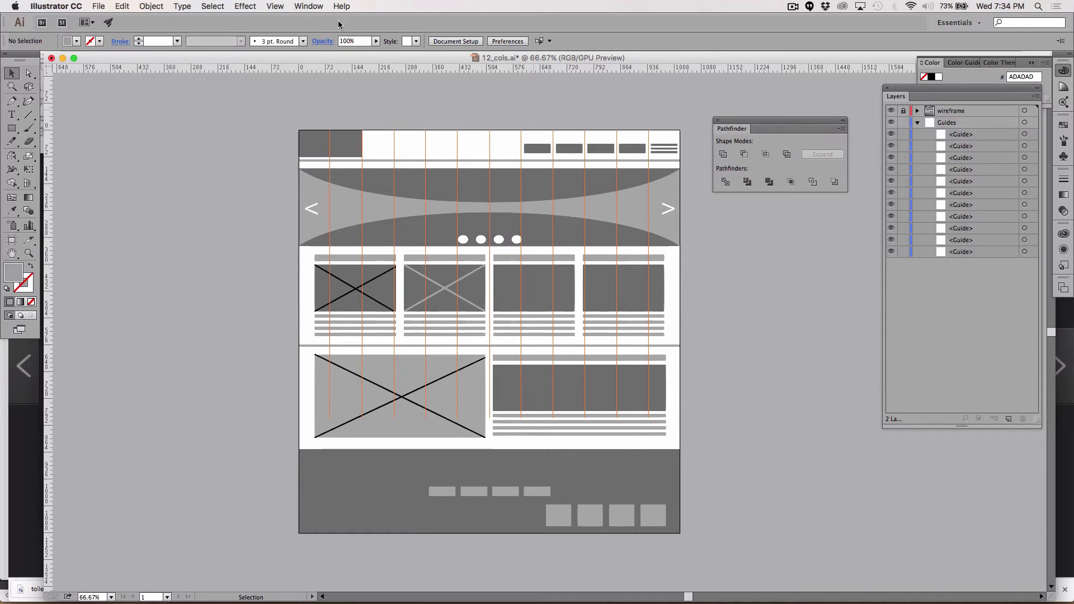
click(274, 7)
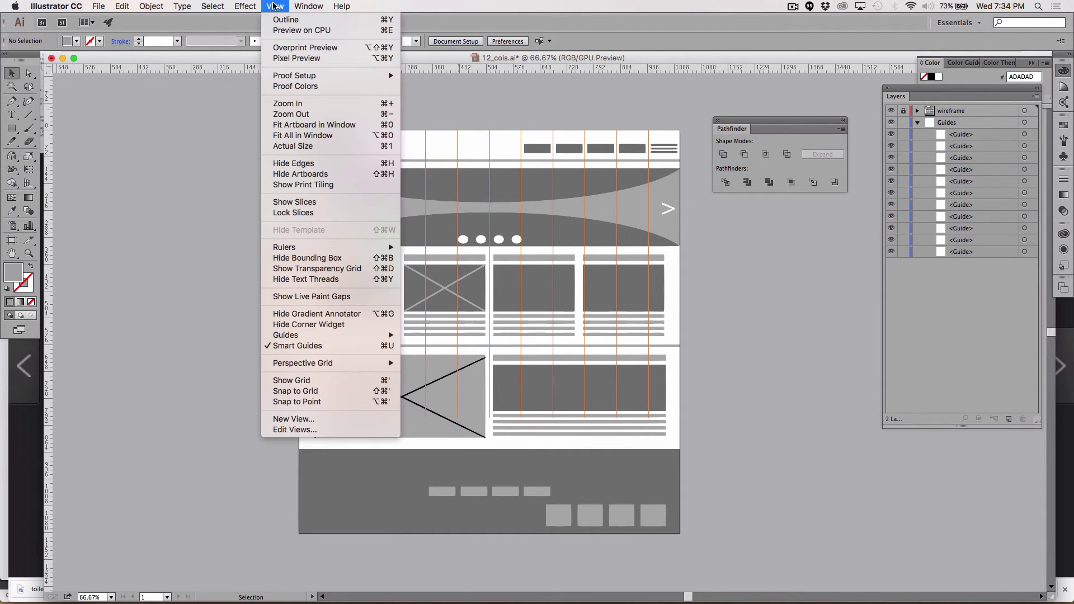
mouse_move(305, 338)
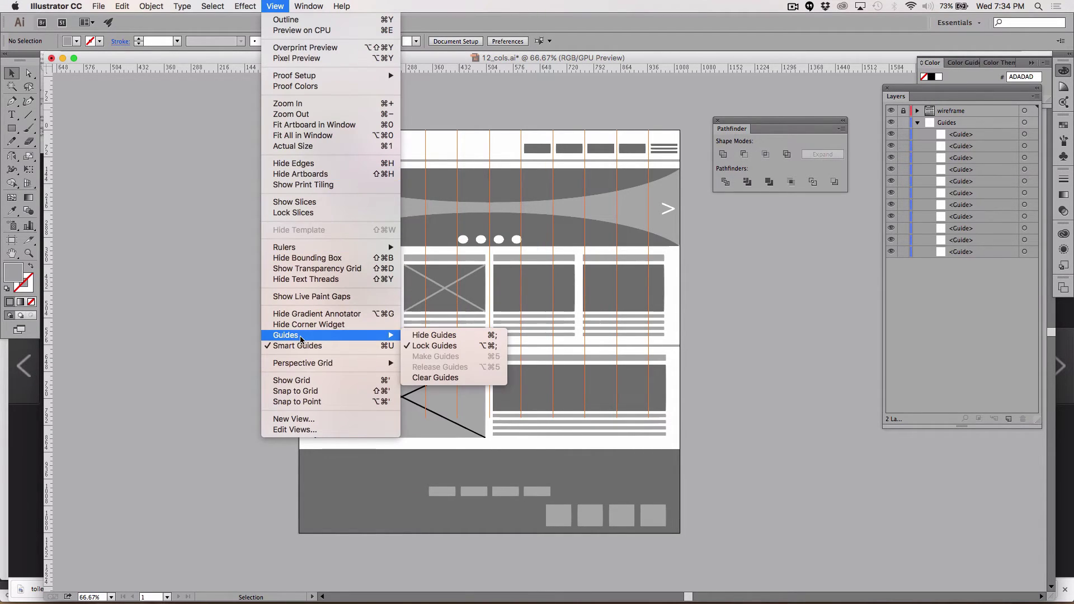
click(435, 347)
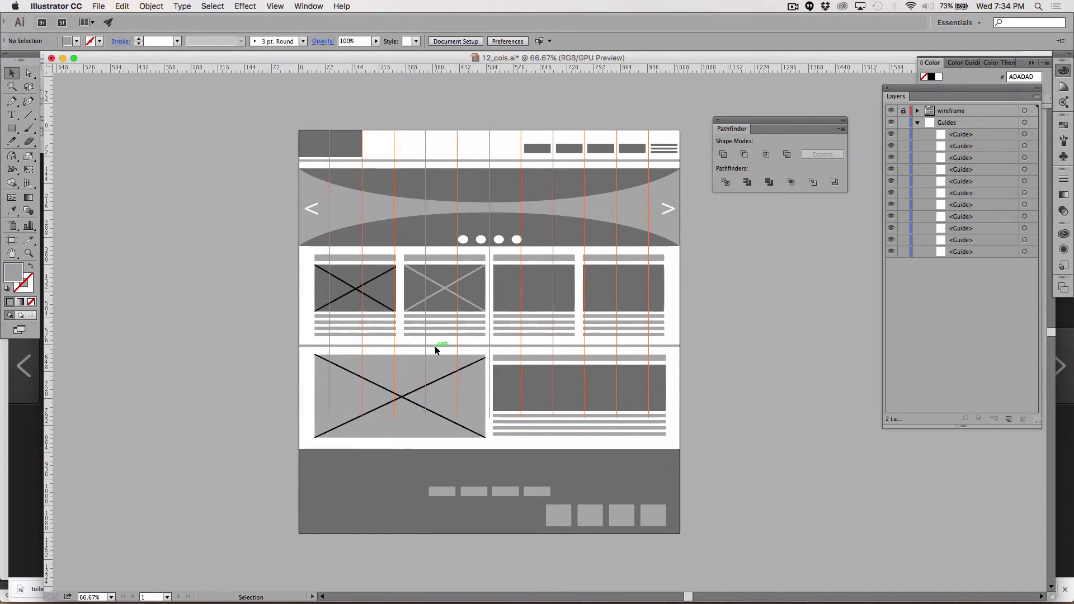
Extend the lower ends of all column guides down to the page's bottom edge with Direct Selection and lock the Guides layer.
click(30, 73)
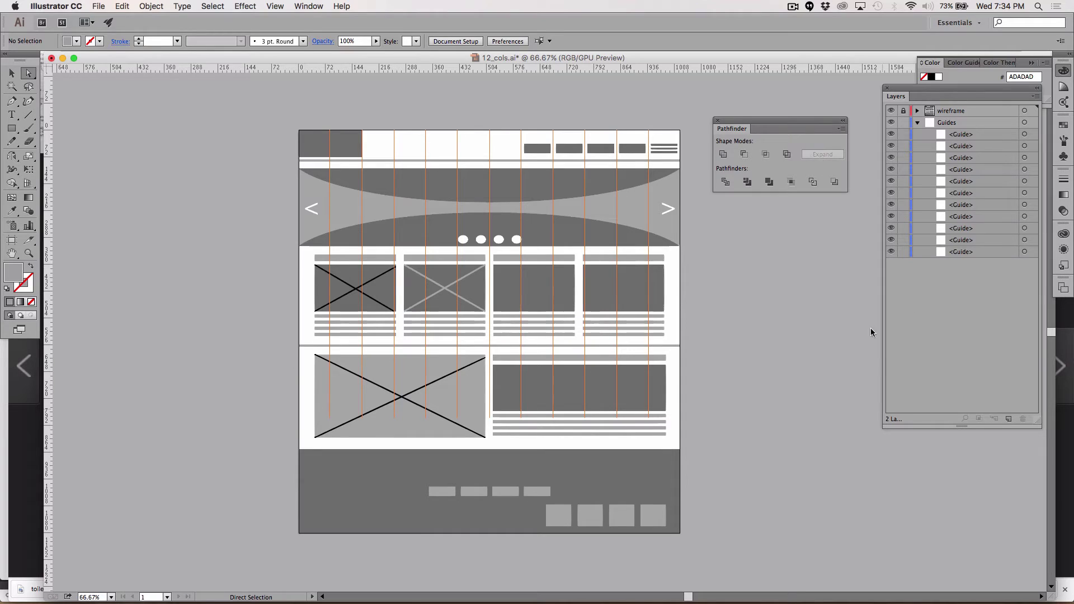
drag(721, 455, 287, 399)
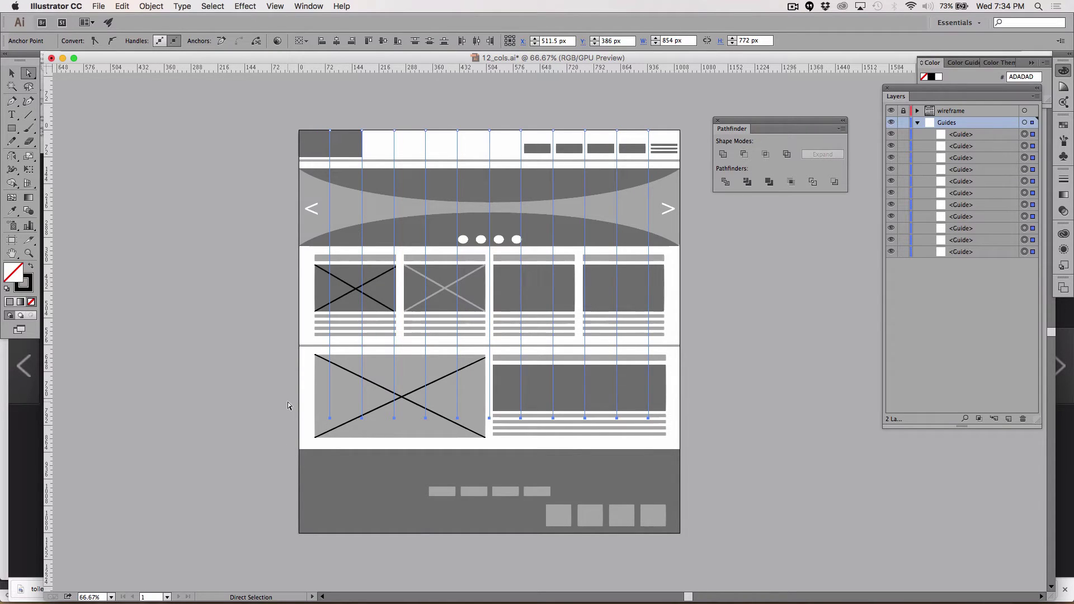
key(super)
key(shift+Down)
key(shift+Down)
key(shift+Down)
key(shift+Down)
key(shift+Down)
key(shift+Down)
key(shift+Down)
key(shift+Down)
key(shift+Down)
key(shift+Down)
key(shift+Down)
key(shift+Down)
key(shift+Down)
key(shift+Down)
key(shift+Down)
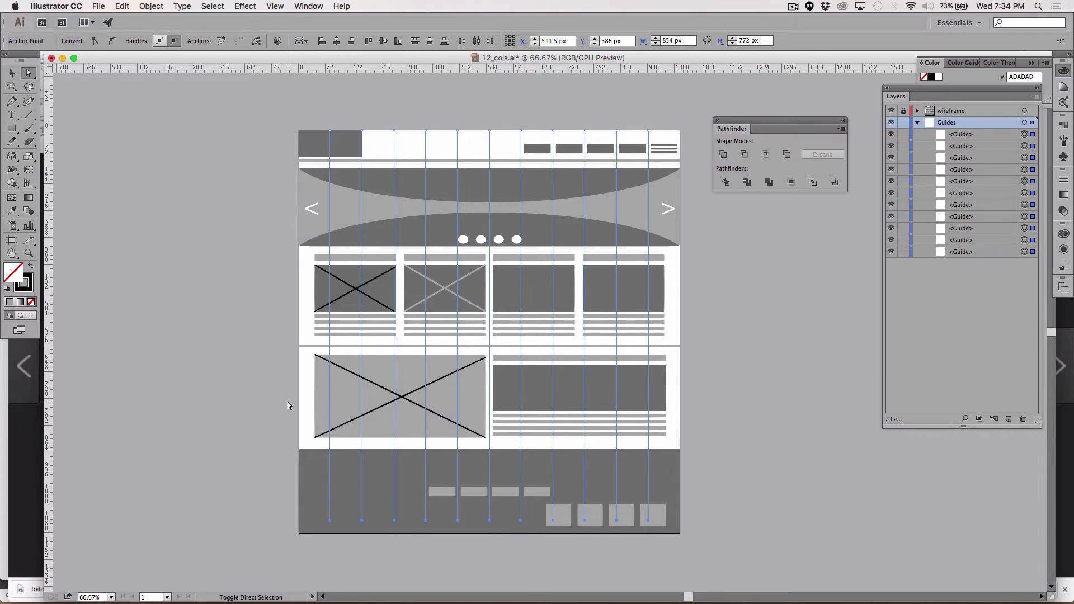
key(shift+Down)
key(shift+Down)
key(shift+Down)
key(shift+Down)
click(903, 122)
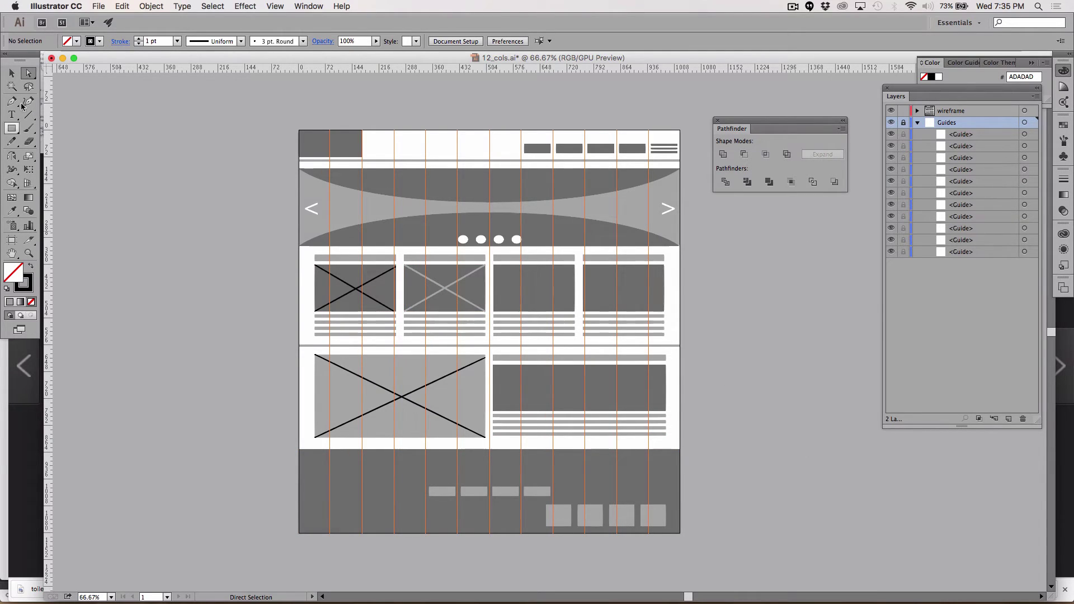
Select the footer's four light grey squares and nudge them left so each sits inside its own grid column.
click(11, 74)
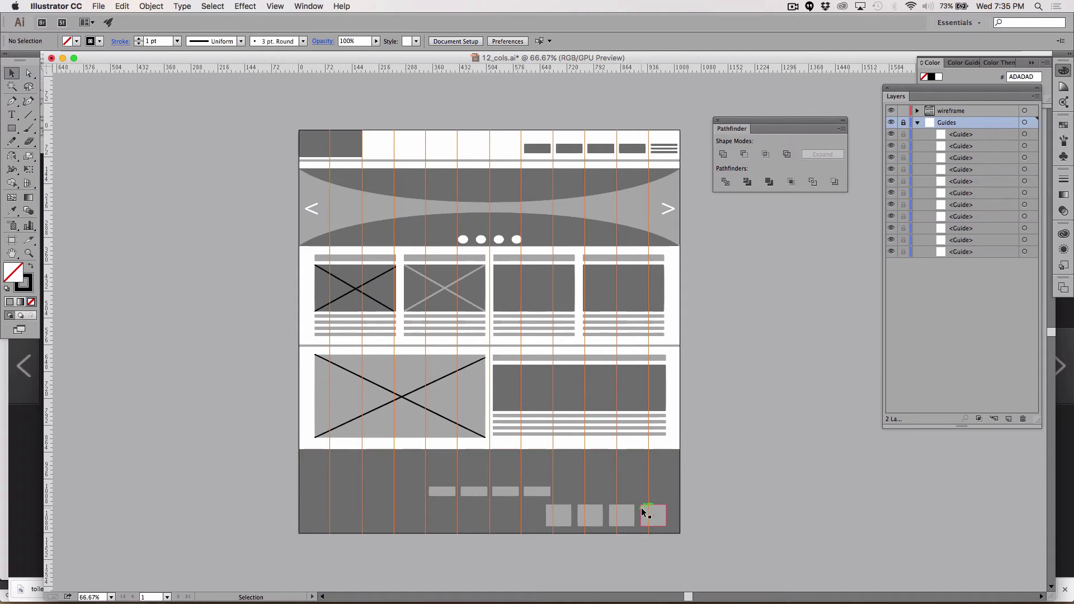
click(657, 518)
shift+click(626, 520)
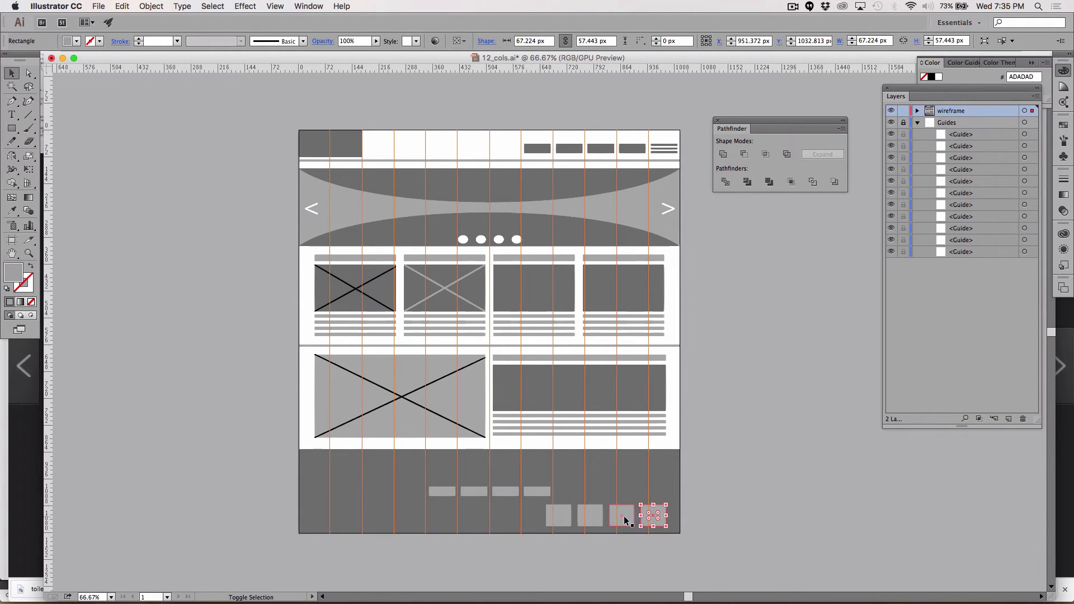
shift+click(589, 519)
shift+click(562, 520)
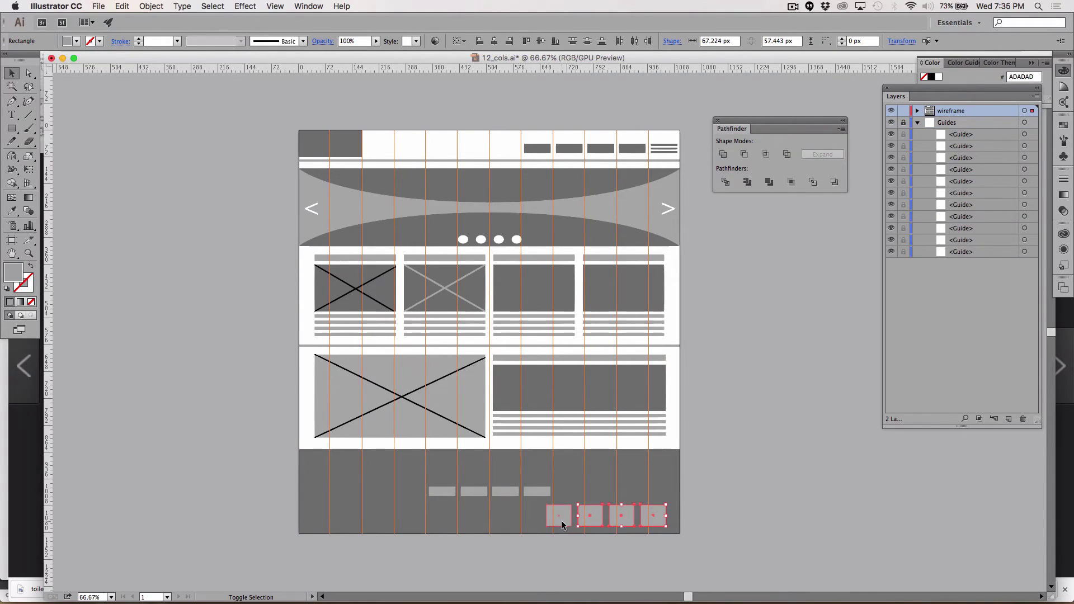
key(shift+Left)
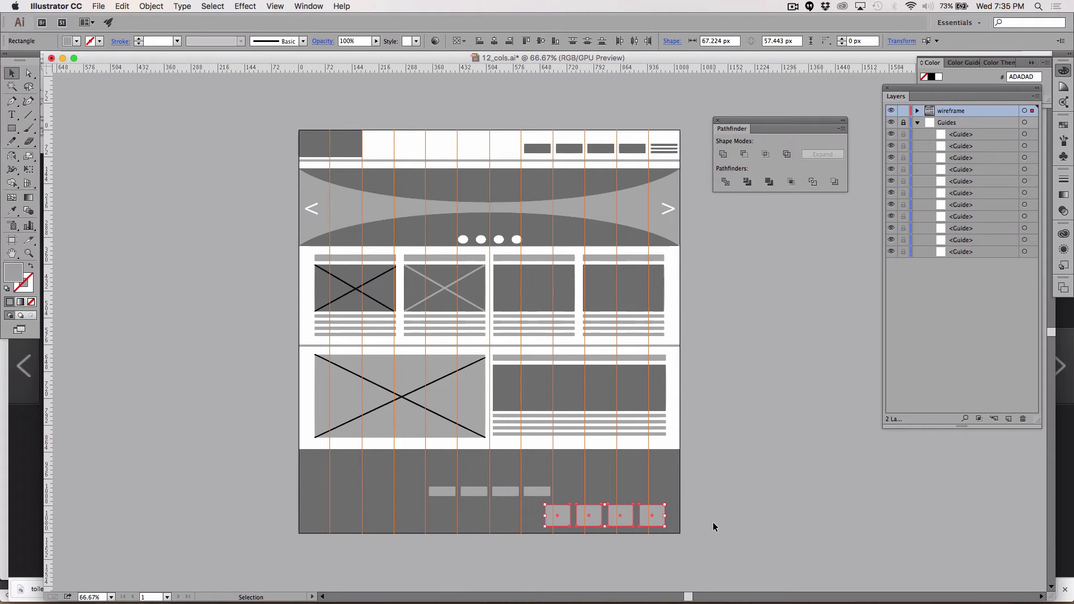
key(shift+Left)
key(shift+Left)
key(shift+Left)
key(shift+Left)
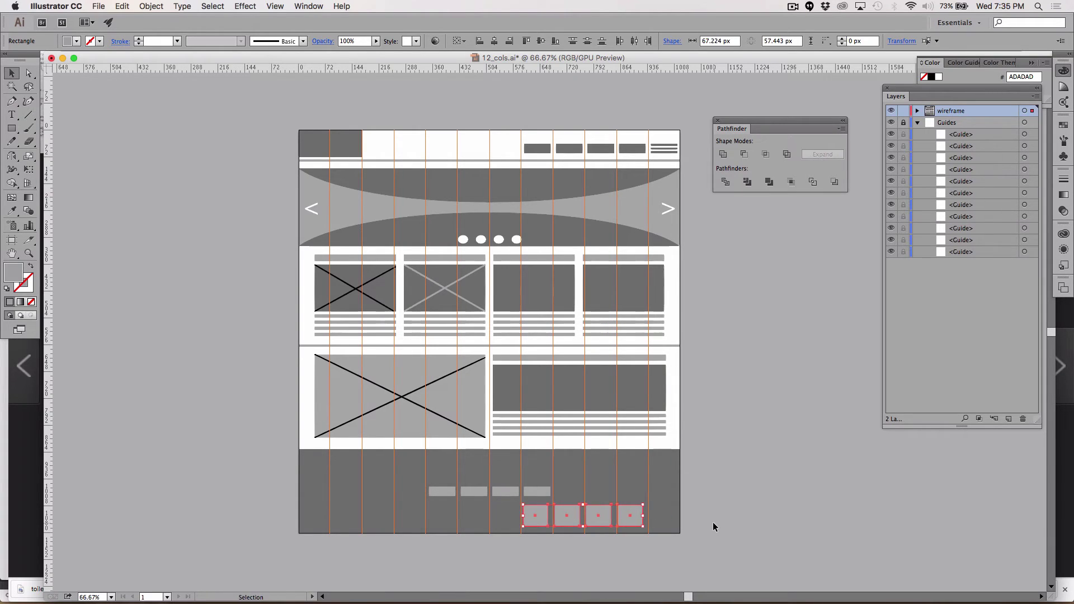
key(Right)
key(Right)
Move the leftmost footer square along the same row into the page's last grid column and deselect it.
click(645, 541)
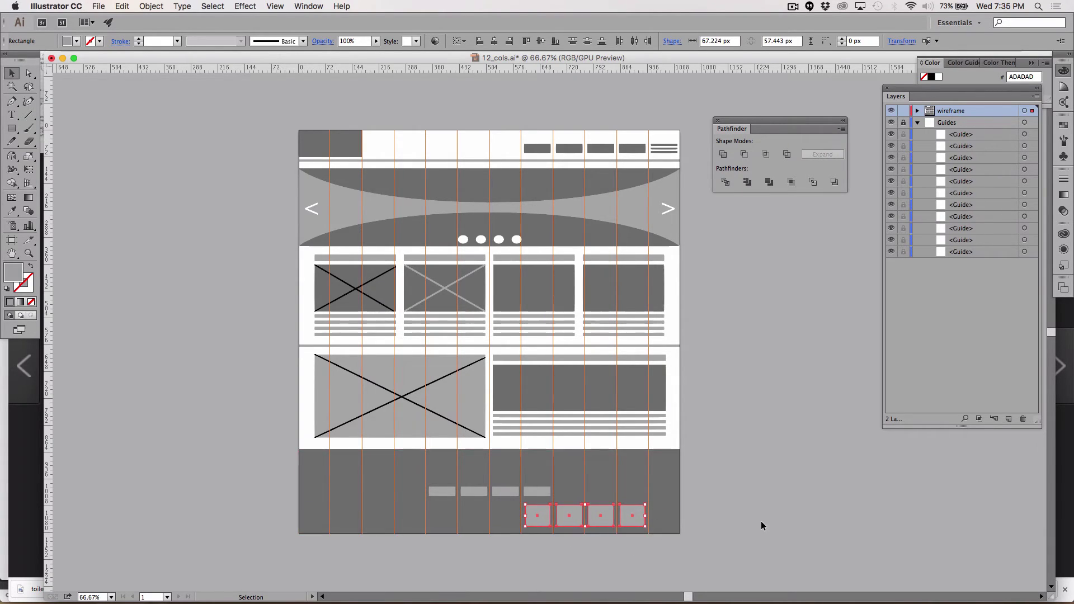
drag(537, 515, 665, 515)
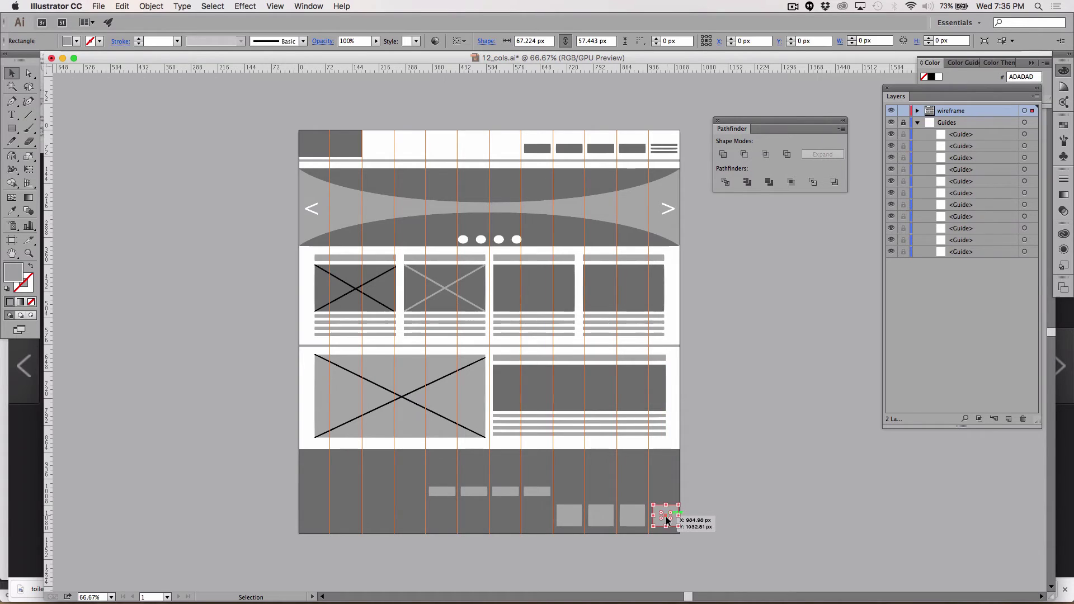
click(765, 523)
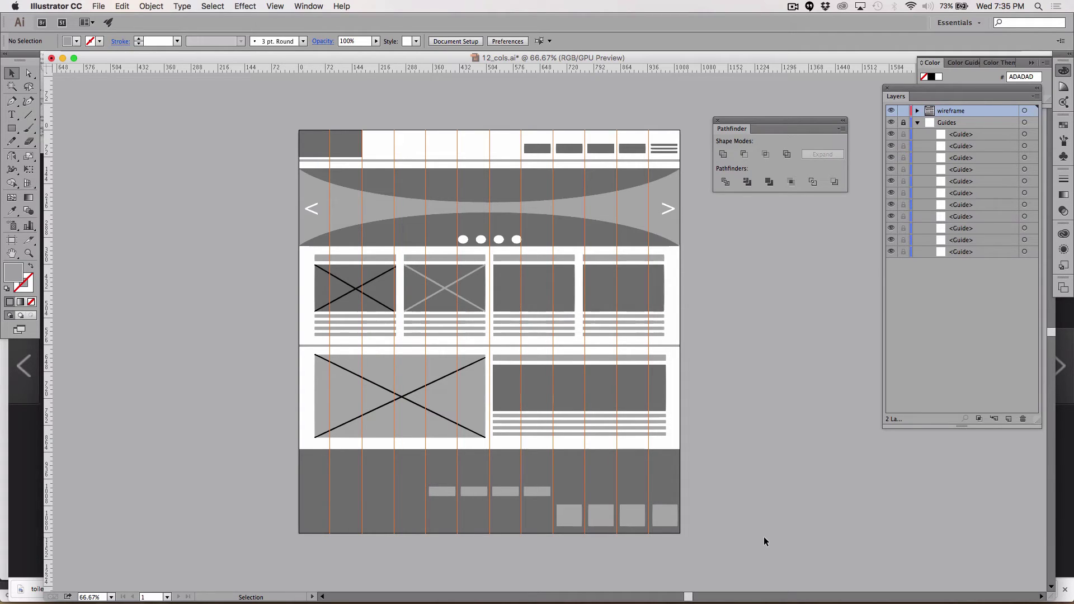
Move the footer's four menu rectangles two columns to the left, ending at the page's centre guide.
click(435, 490)
shift+click(478, 495)
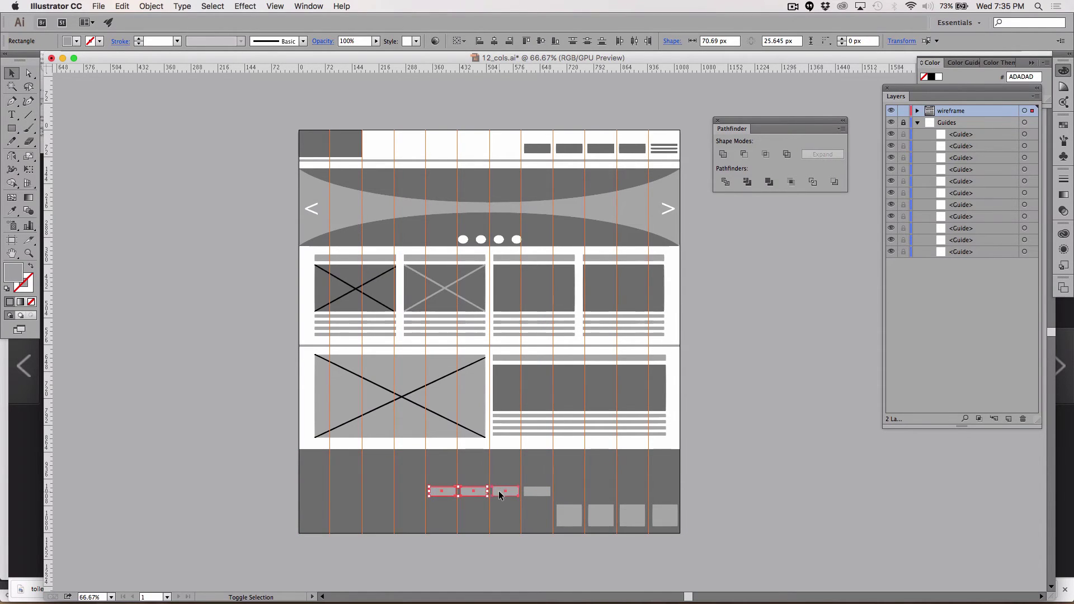
shift+click(498, 491)
shift+click(537, 492)
drag(542, 494, 479, 491)
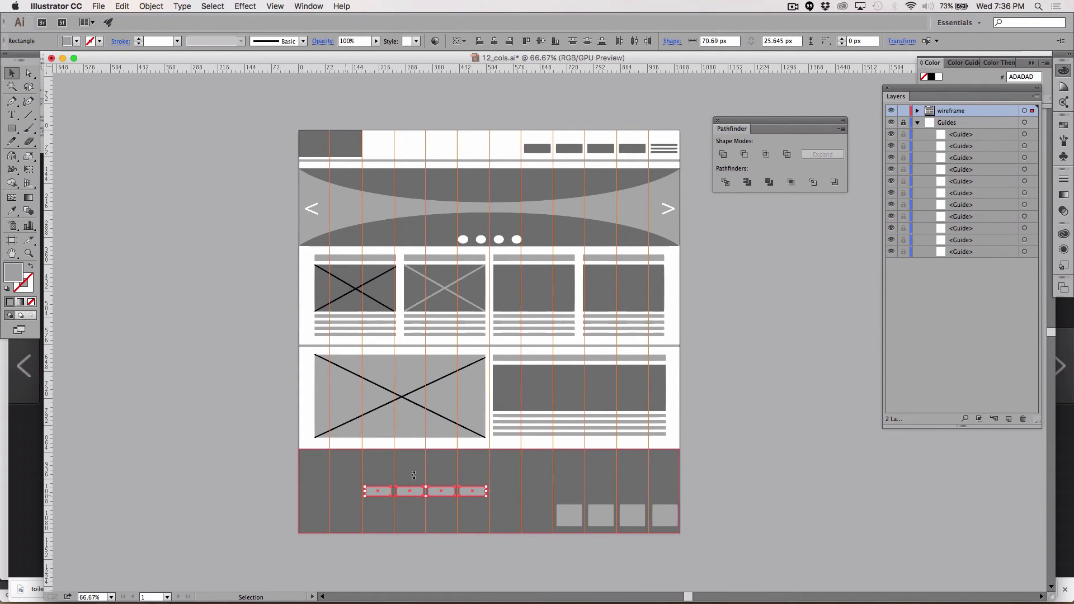
Reflect a copy of the four footer menu rectangles across the centre guide to form a row of eight.
click(12, 159)
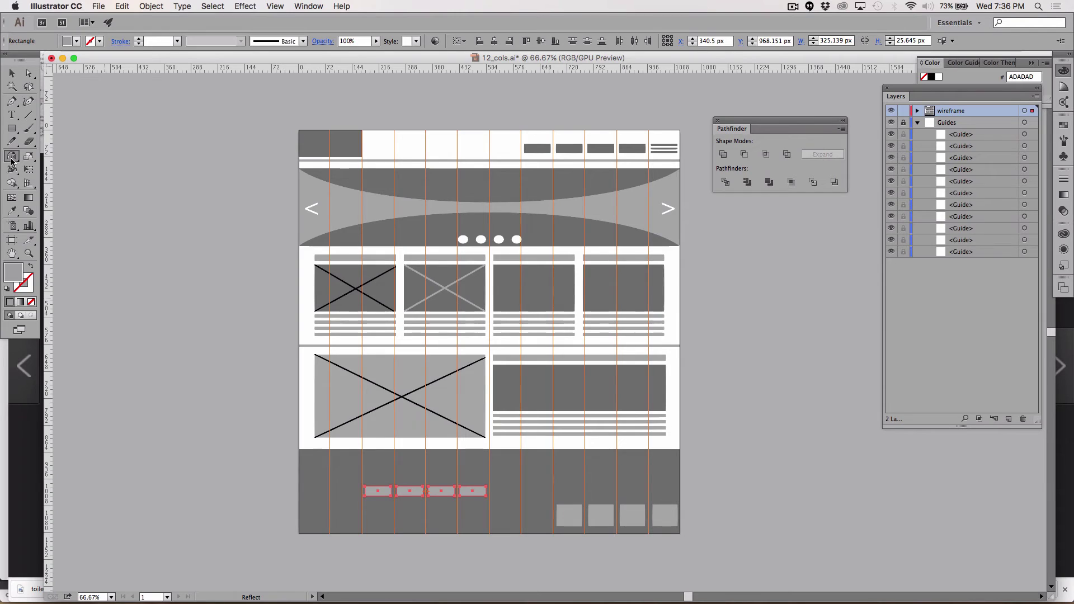
drag(11, 161, 52, 169)
click(488, 463)
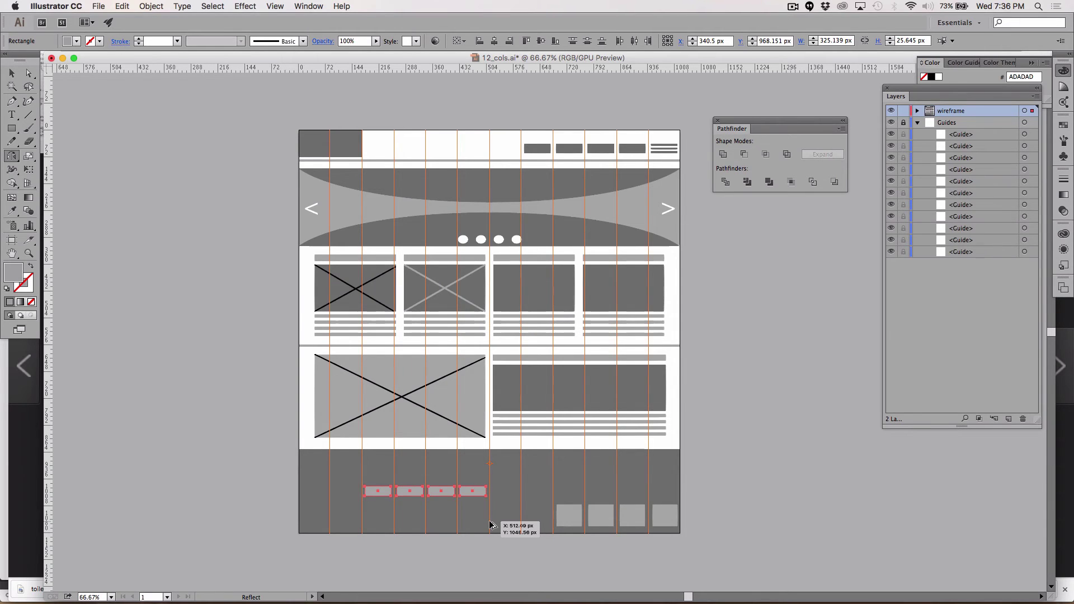
drag(489, 525, 490, 525)
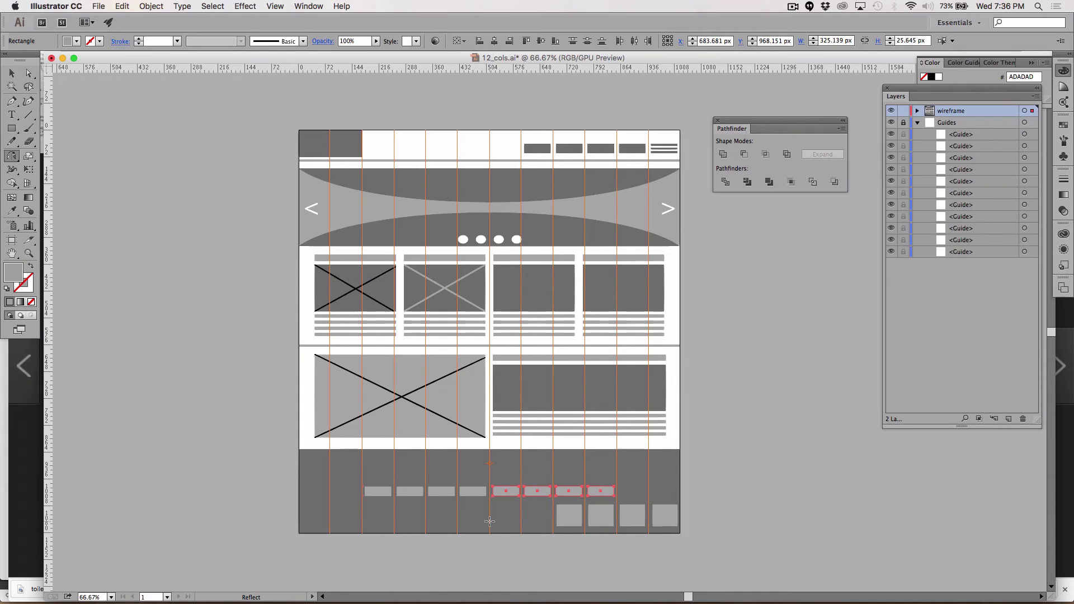
key(super+z)
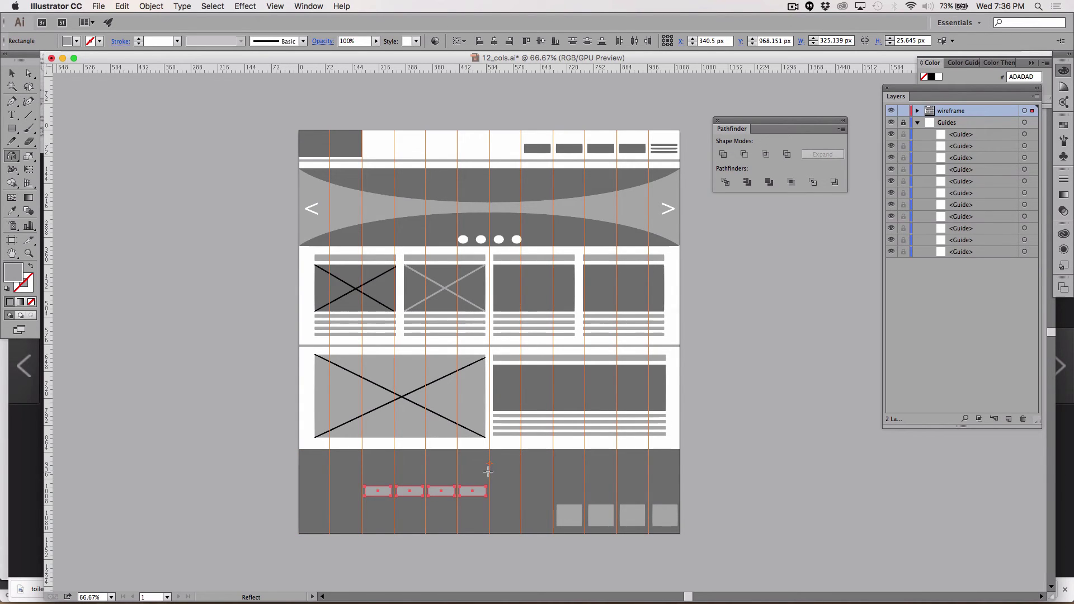
click(489, 471)
drag(490, 518, 489, 518)
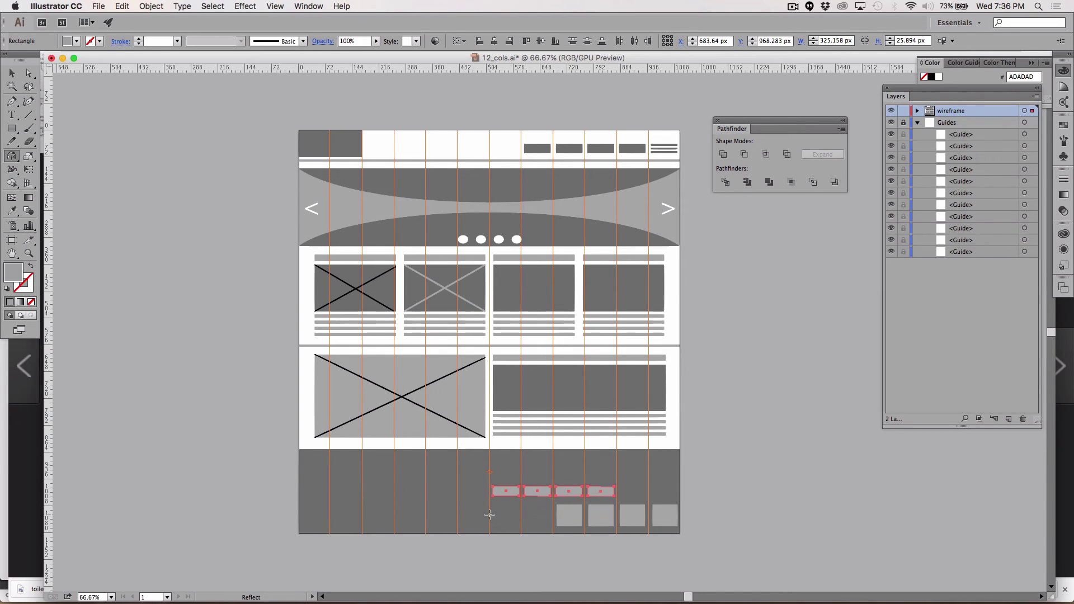
click(489, 459)
drag(489, 515, 489, 515)
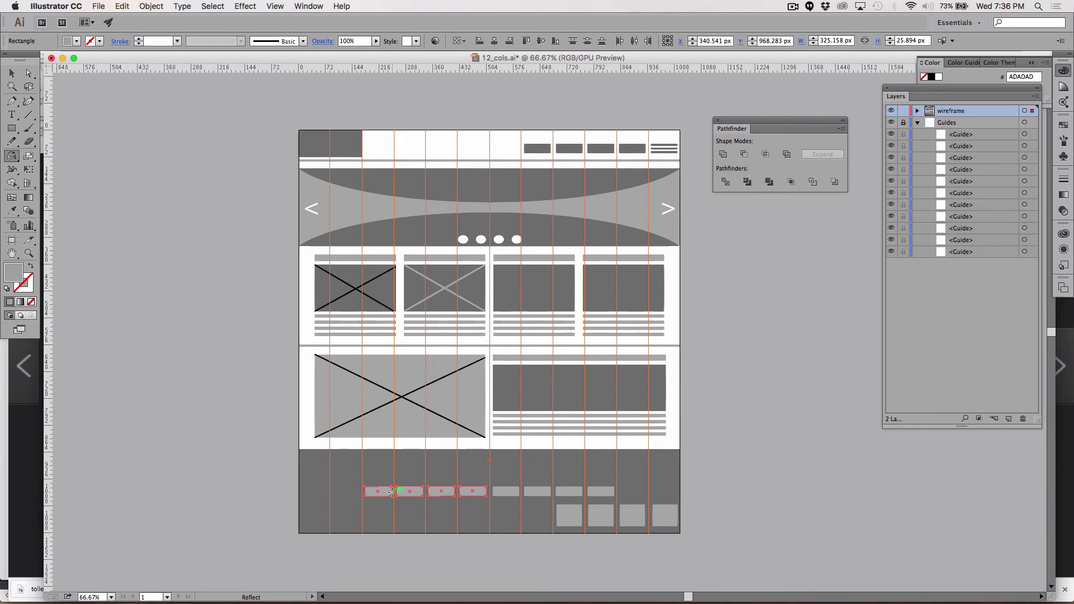
Reflect a copy of the left four footer menu rectangles above their row, nudge it down and delete it.
click(350, 480)
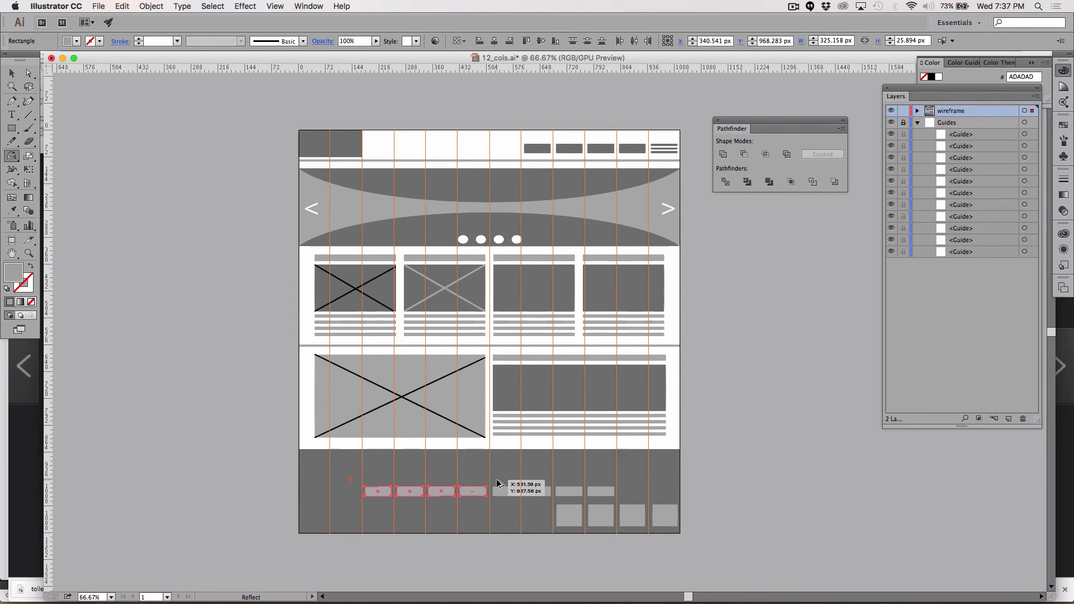
drag(498, 482, 496, 478)
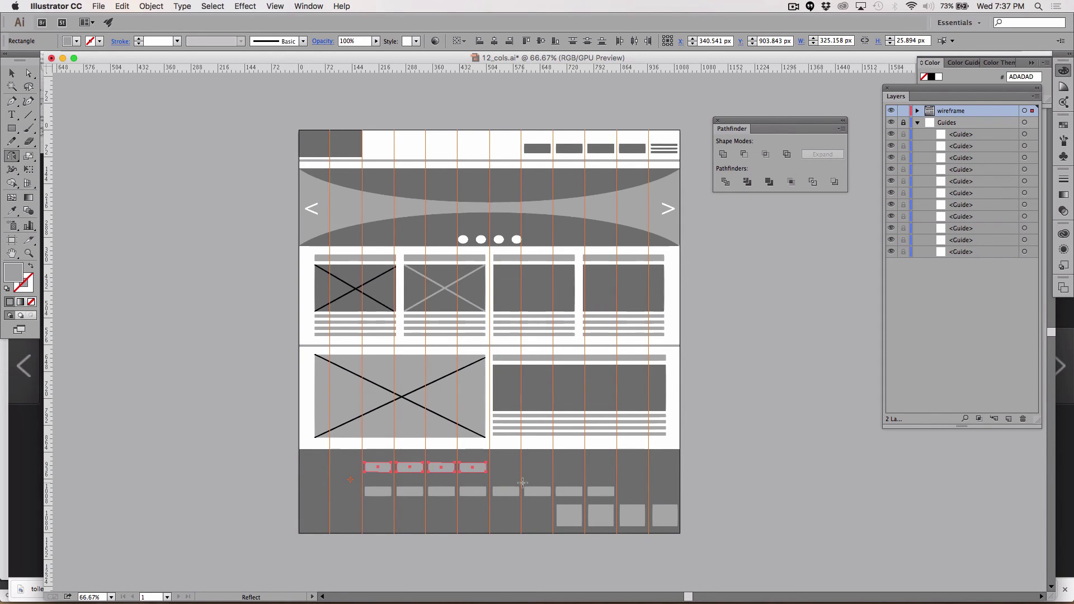
key(shift+Down)
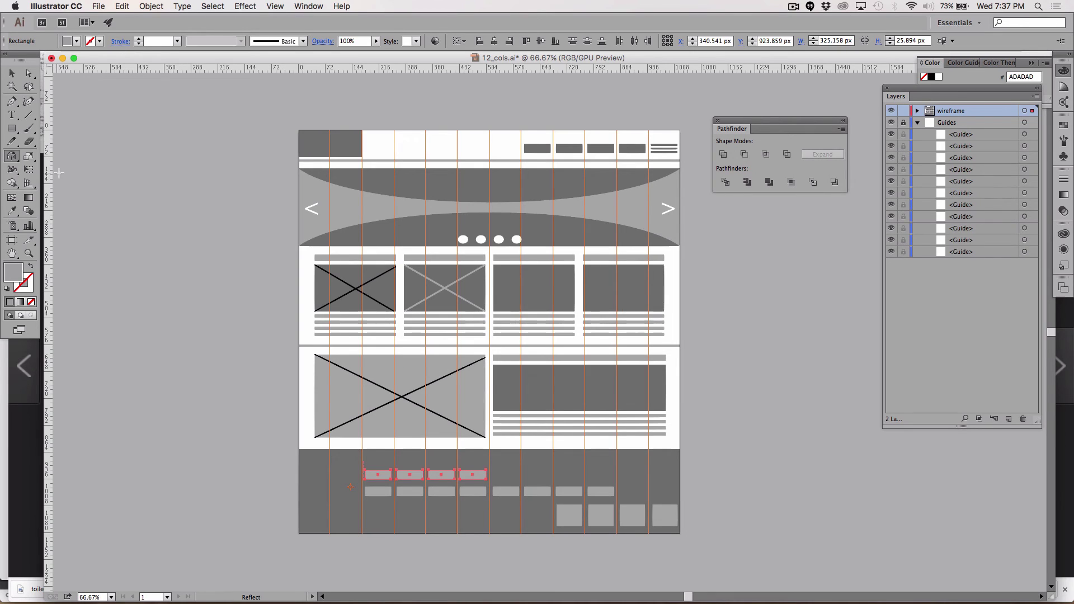
key(Delete)
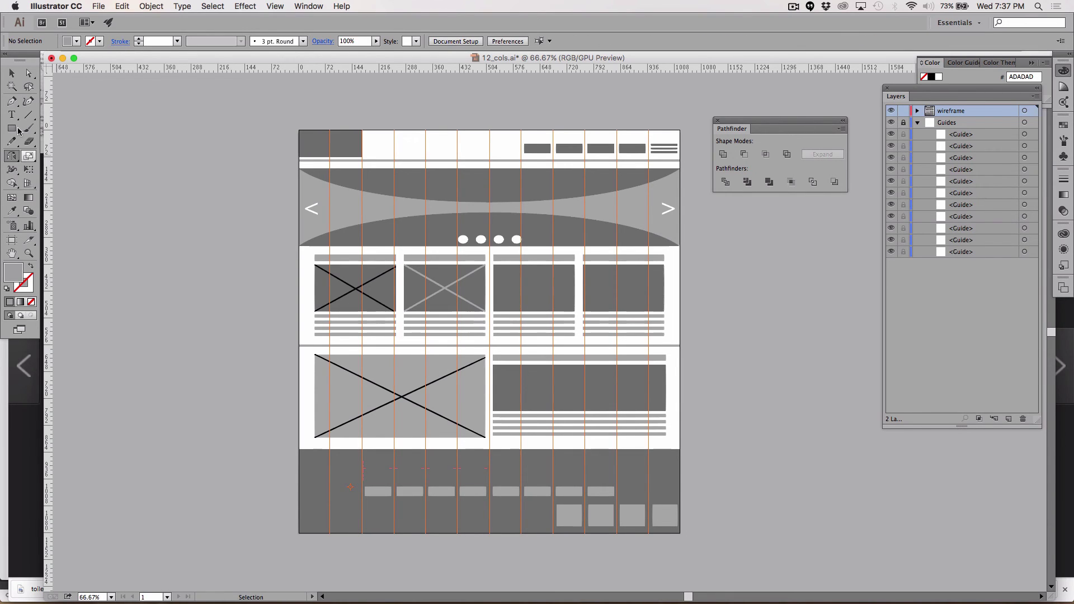
Round all four corners of the leftmost footer square to a radius of about 11.4 px.
key(z)
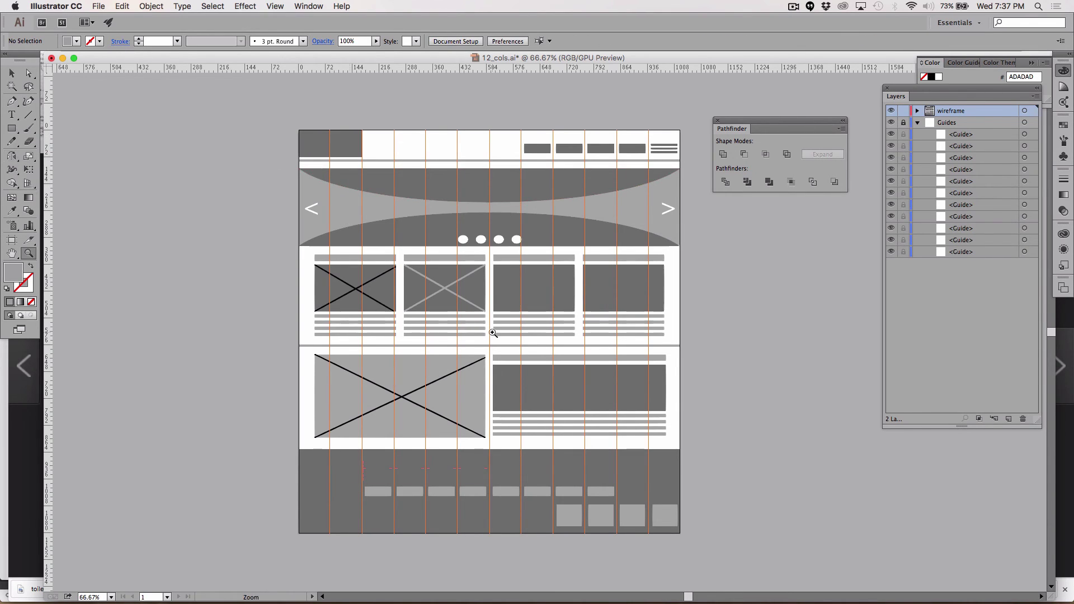
click(586, 515)
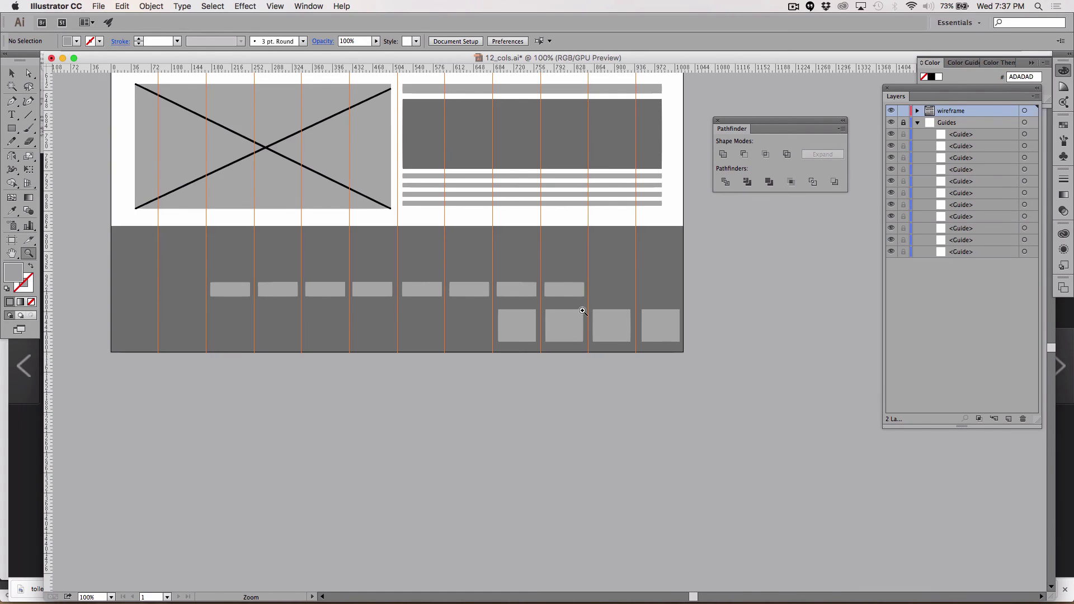
click(567, 312)
click(576, 330)
click(580, 334)
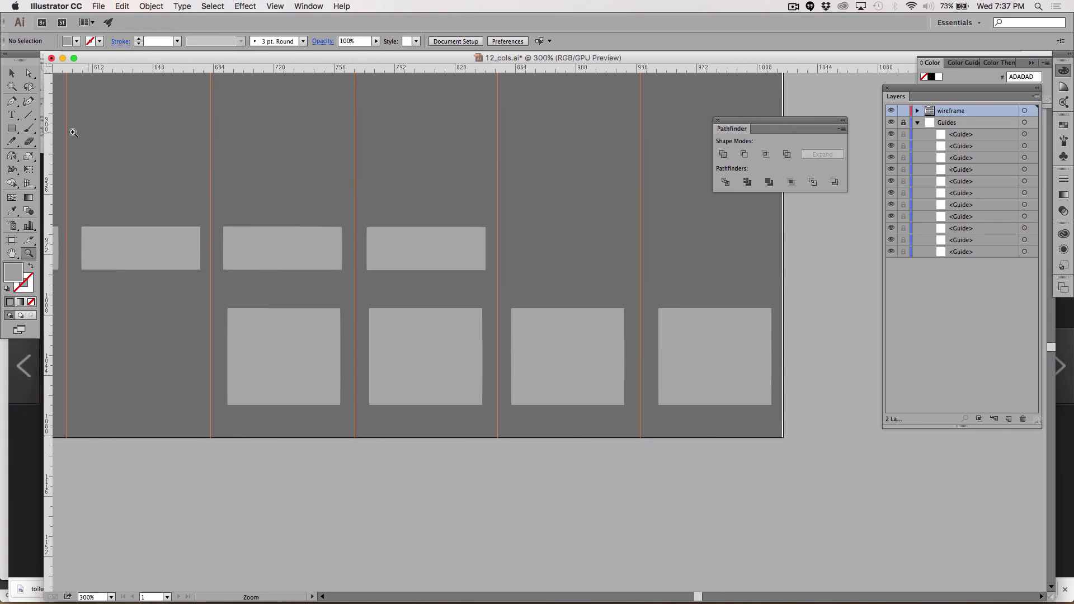
click(11, 74)
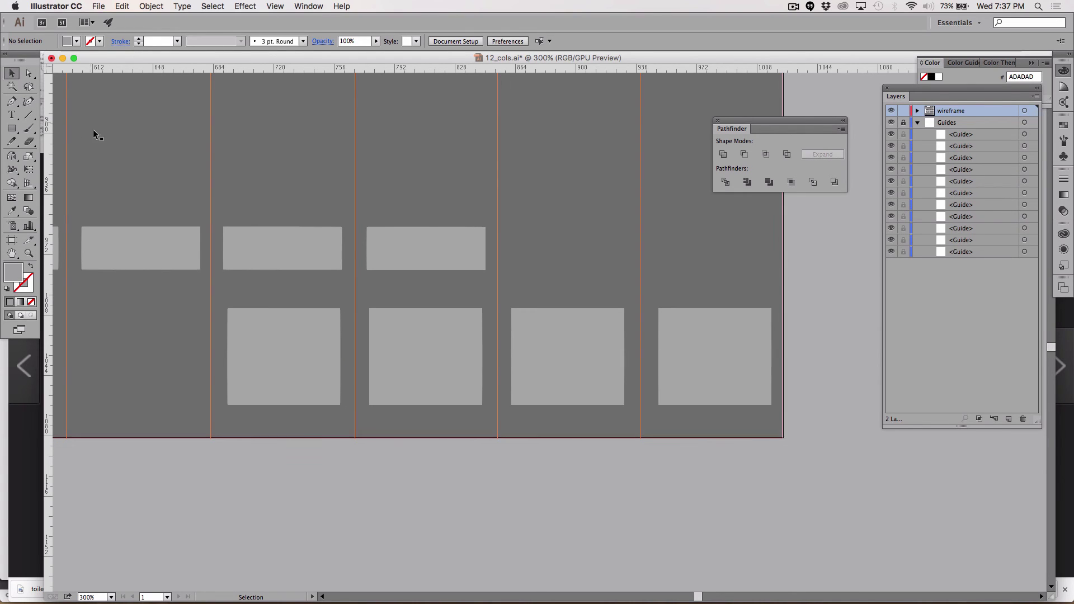
click(277, 346)
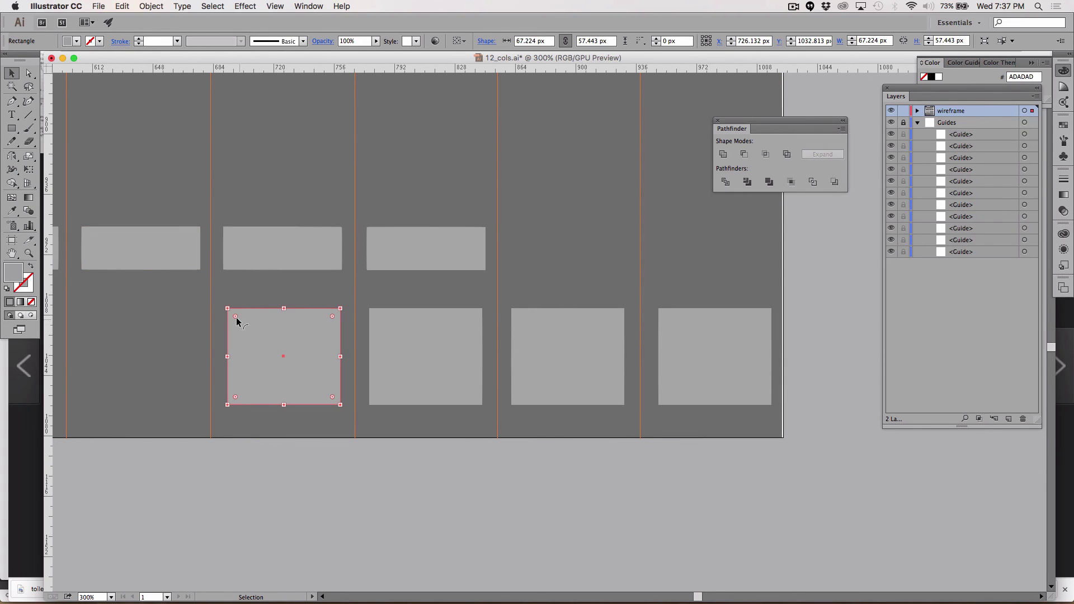
drag(236, 316, 248, 330)
Delete the three footer squares to the right of the first rounded one.
click(381, 344)
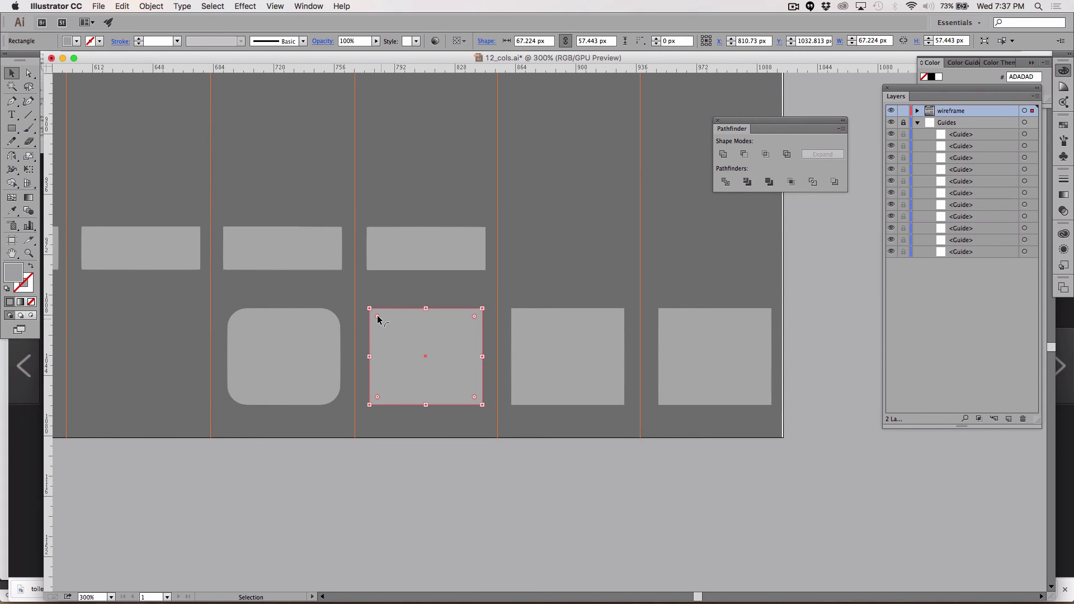
drag(377, 315, 390, 333)
key(Delete)
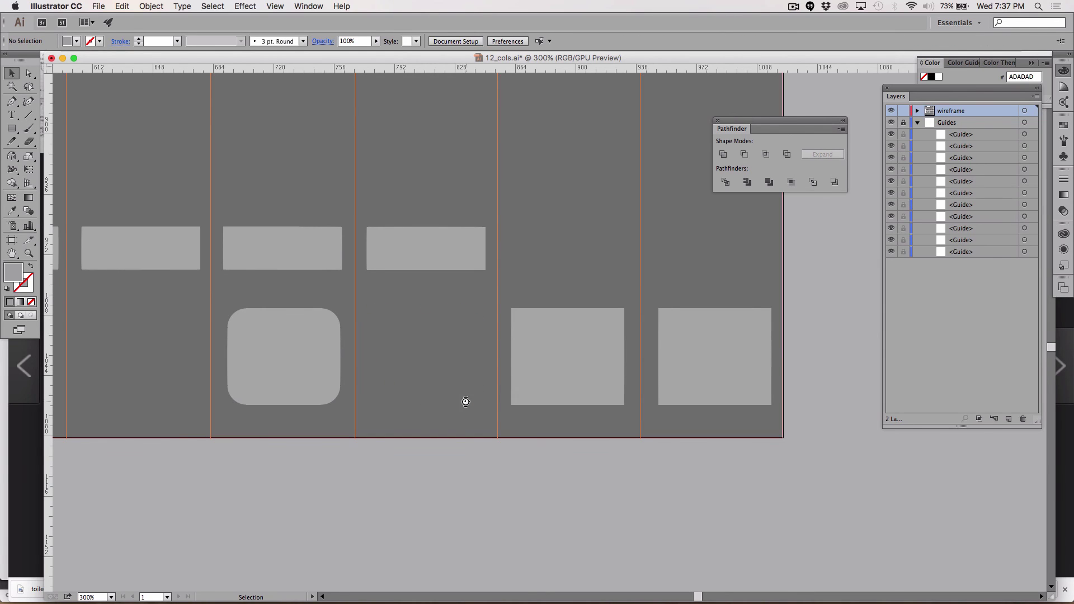
click(592, 370)
key(Delete)
click(690, 359)
key(Delete)
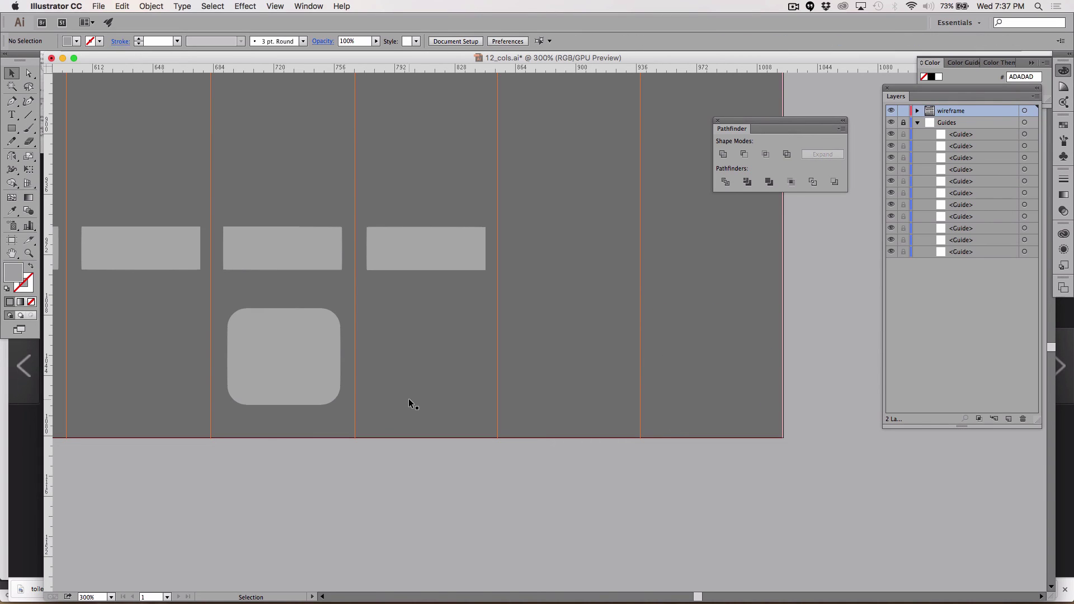
Copy the rounded footer square into the next column and repeat the copy twice for a row of four.
click(314, 377)
drag(340, 375, 456, 378)
key(ctrl+d)
key(ctrl+d)
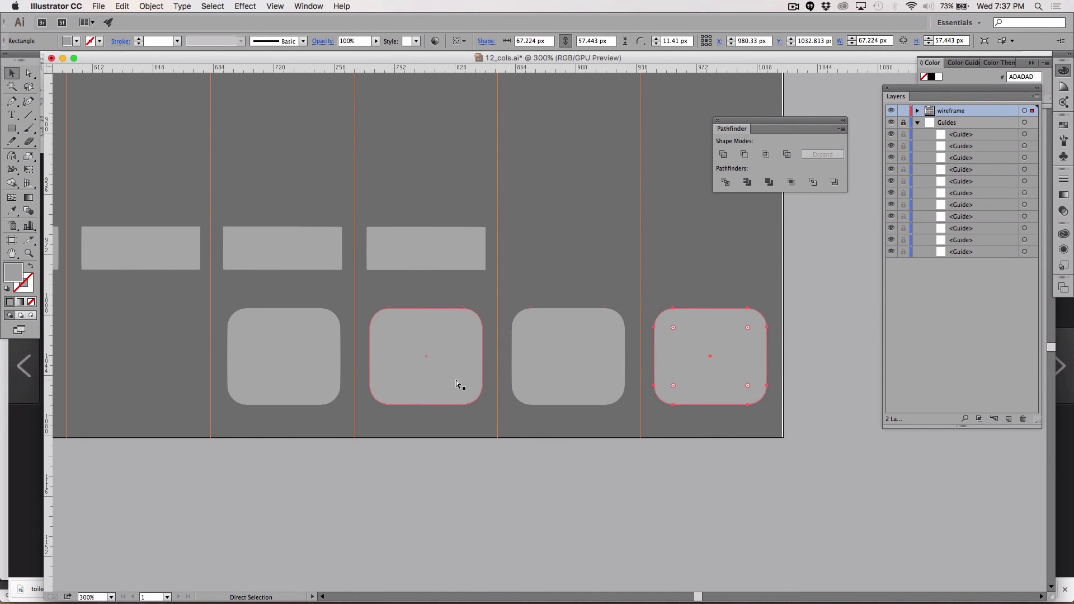
Return to the full-page view at 66.67% and save the wireframe document.
key(super+minus)
key(super+minus)
key(super+minus)
key(super+minus)
scroll(455, 378, up, 3)
scroll(455, 378, left, 2)
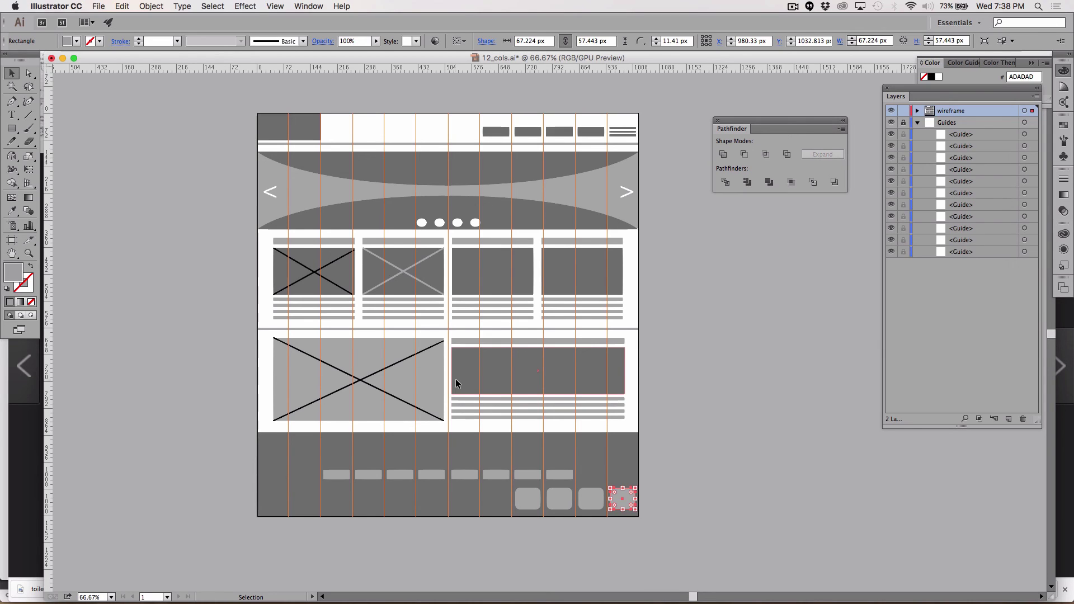
key(super+s)
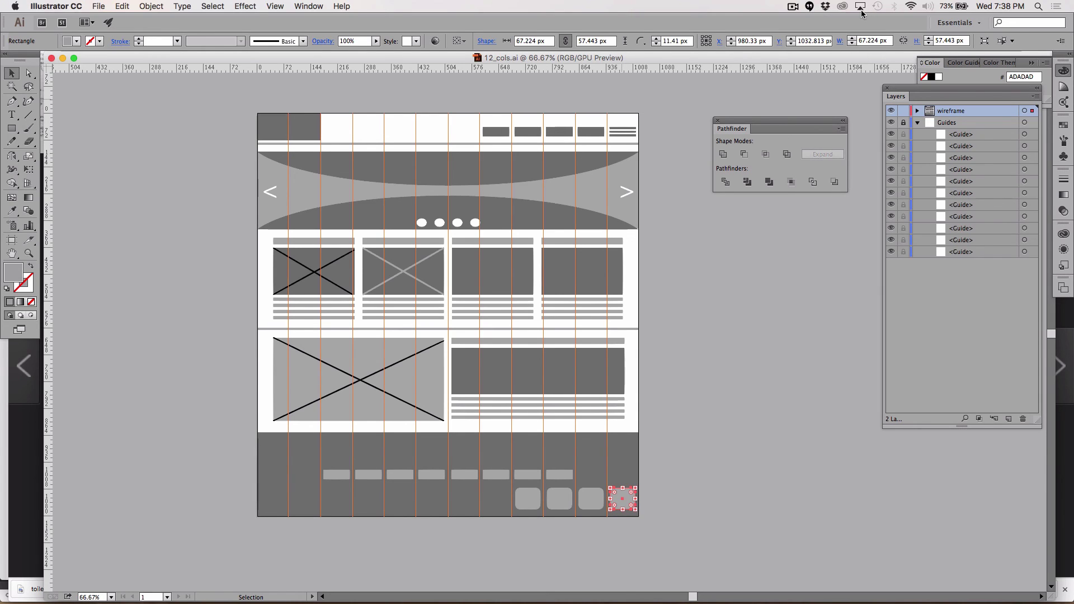
click(791, 7)
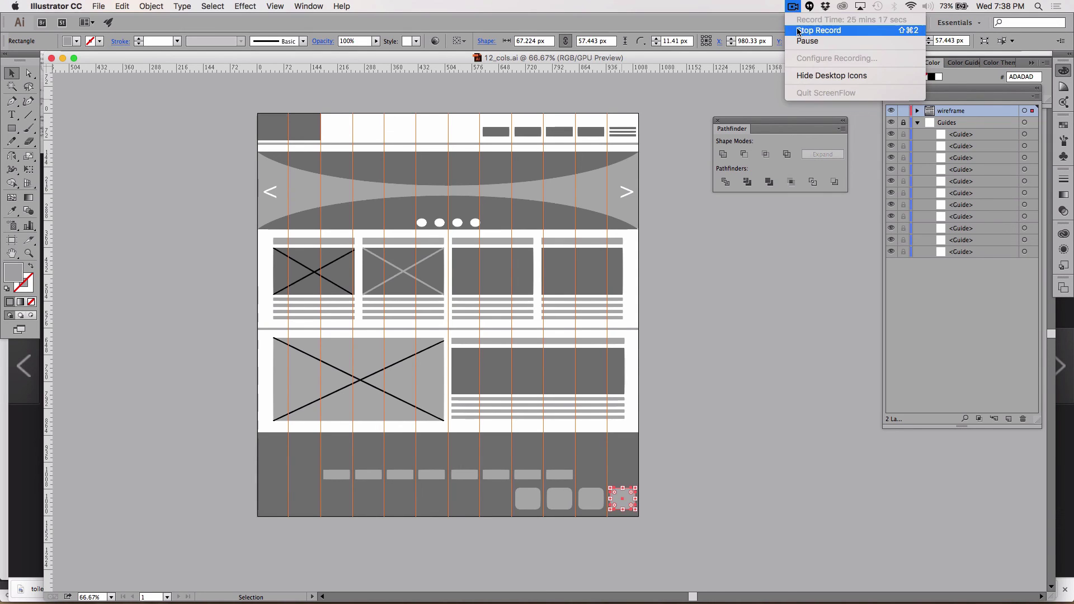